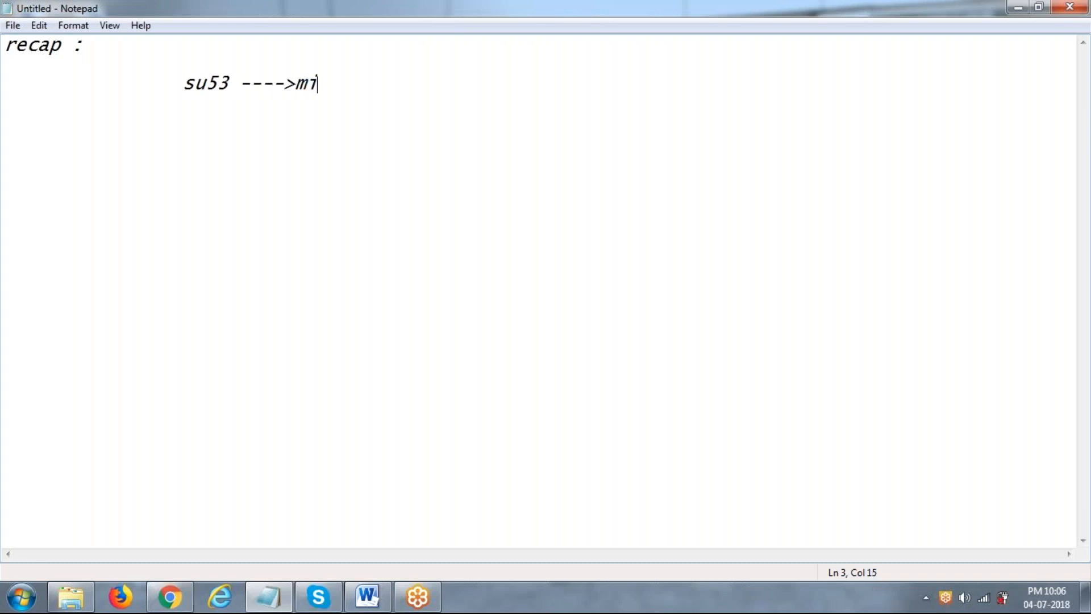
# Complete the su53 line of the recap note with "missing authrozitation object" and start an indented new line below it
pyautogui.write('ng a')
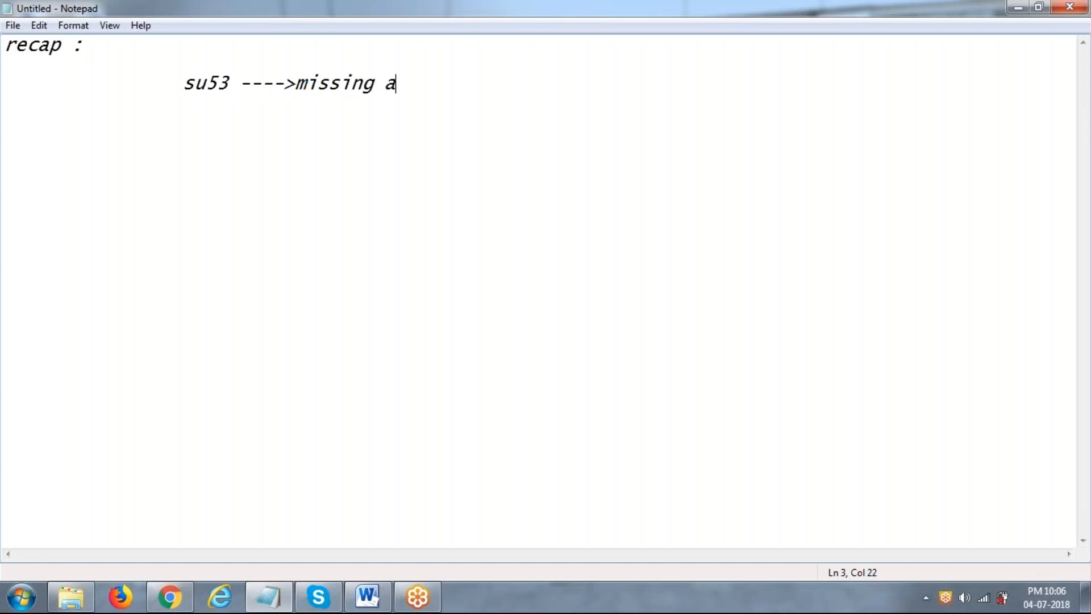
pyautogui.write('uthroz')
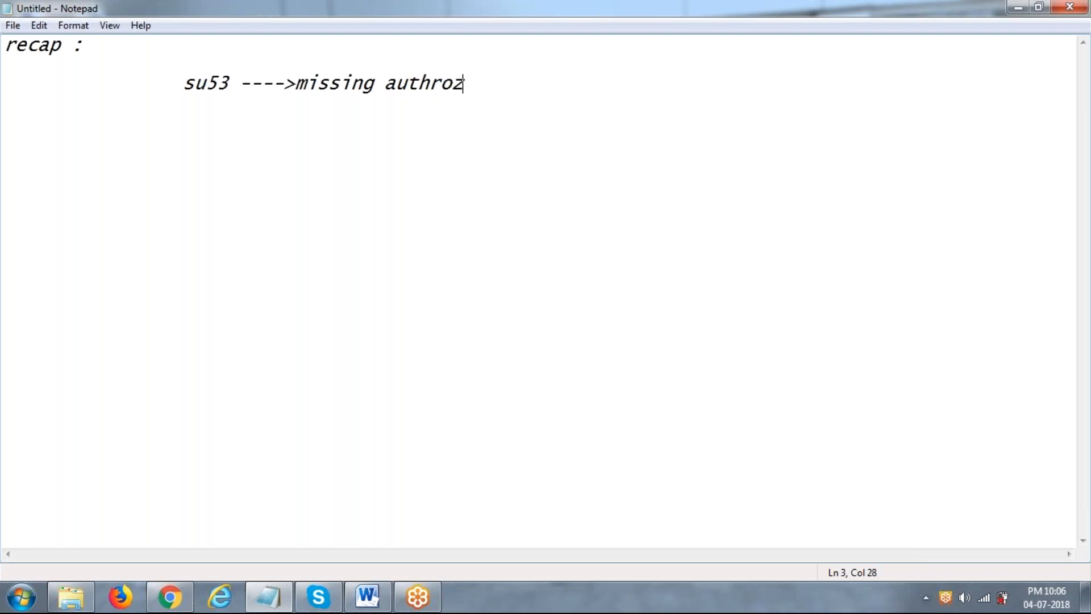
pyautogui.write('ita')
pyautogui.press('BackSpace')
pyautogui.write('tation objec')
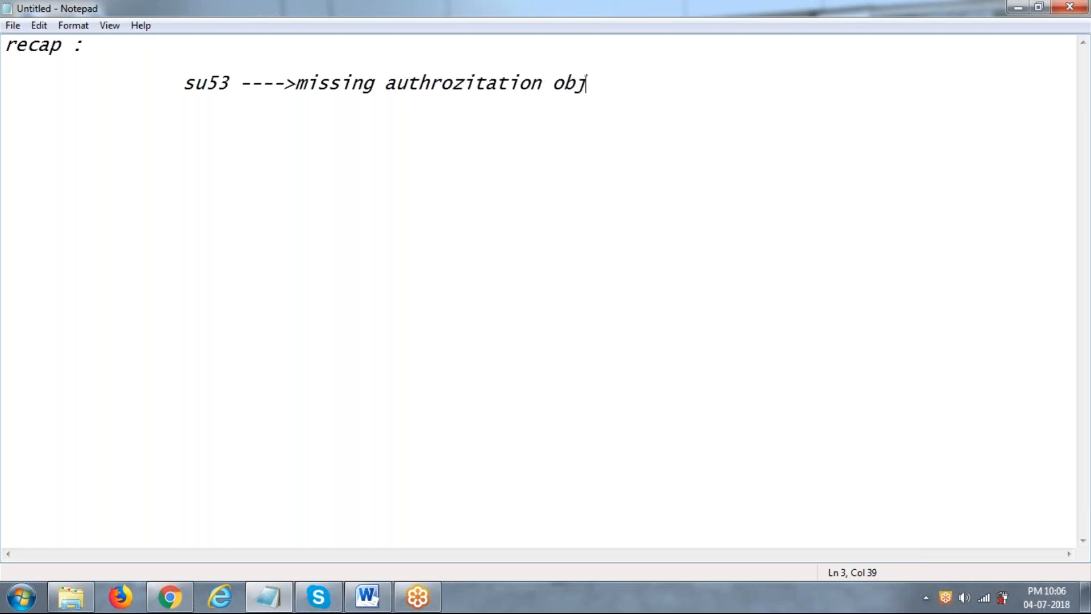
pyautogui.write('t')
pyautogui.press('Return')
pyautogui.press('Return')
pyautogui.press('Return')
pyautogui.press('Tab')
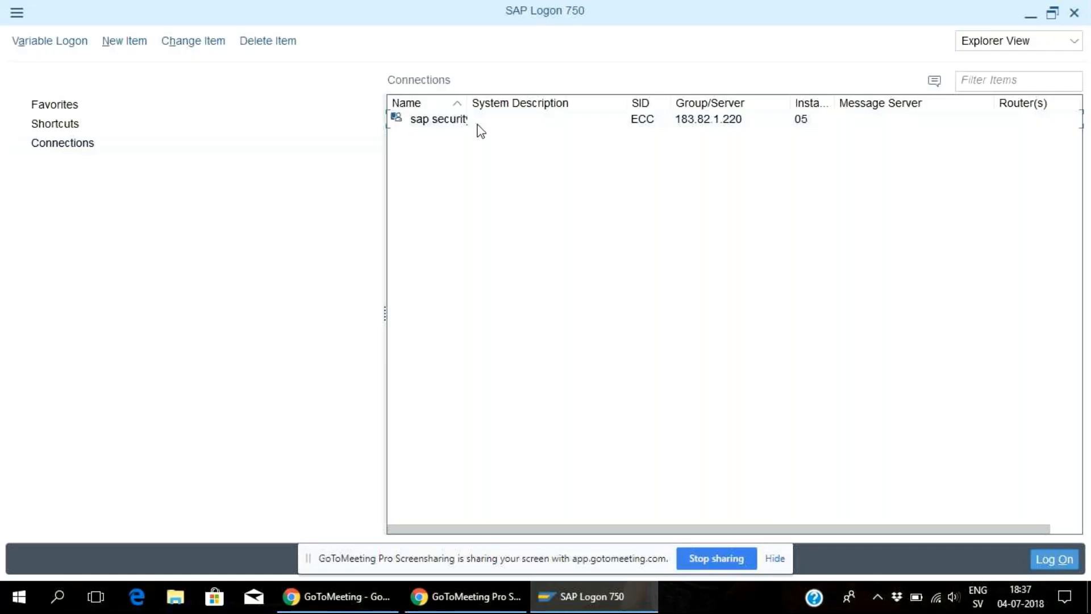
# Hide the screen-sharing notice and open two logon sessions for the "sap security" connection in SAP Logon
pyautogui.doubleClick(478, 120)
pyautogui.click(775, 558)
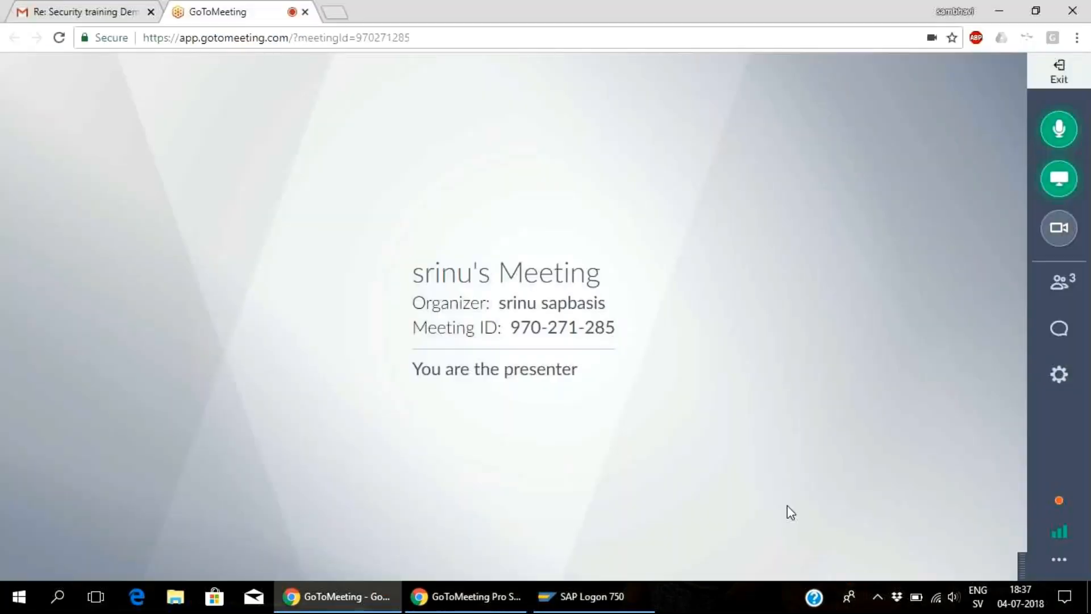
pyautogui.click(570, 595)
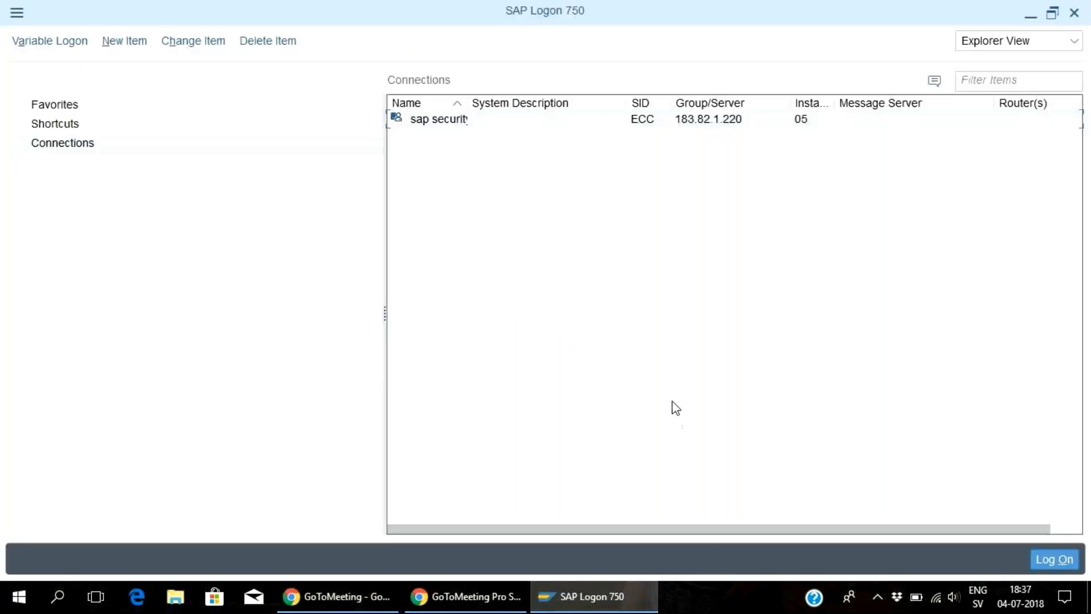
pyautogui.doubleClick(556, 119)
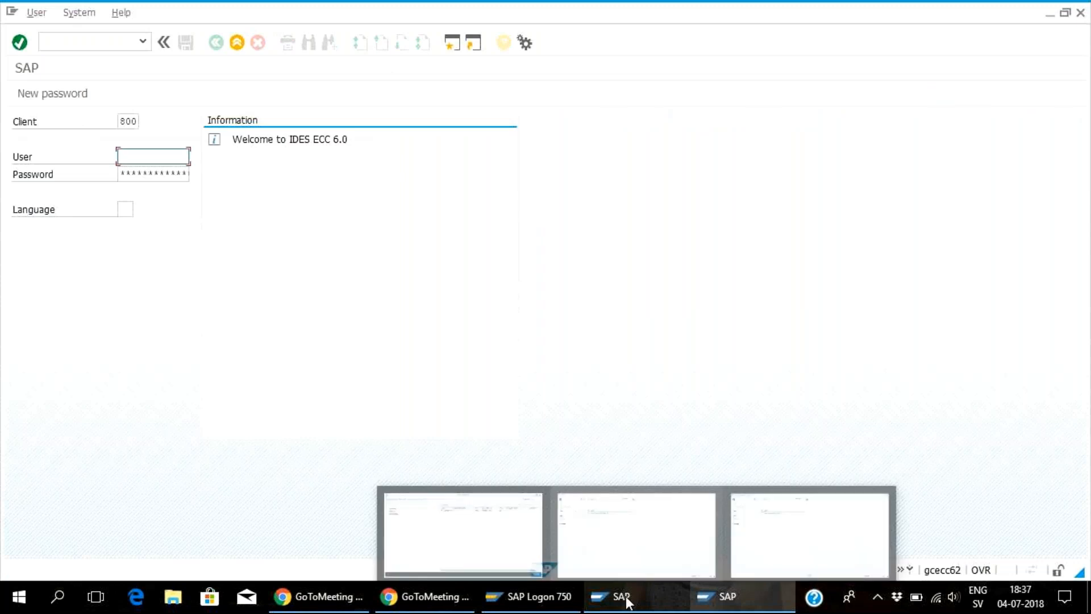
# Log on to client 800 in one of the sessions by entering the personal user name and its password
pyautogui.click(724, 596)
pyautogui.write('s')
pyautogui.click(142, 184)
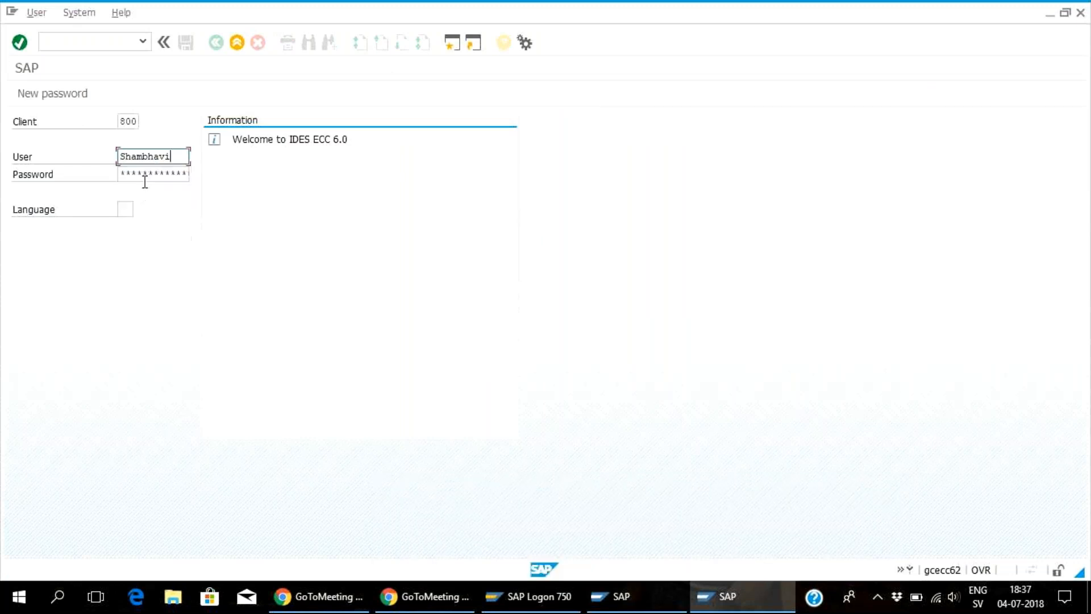
pyautogui.click(146, 178)
pyautogui.write('****')
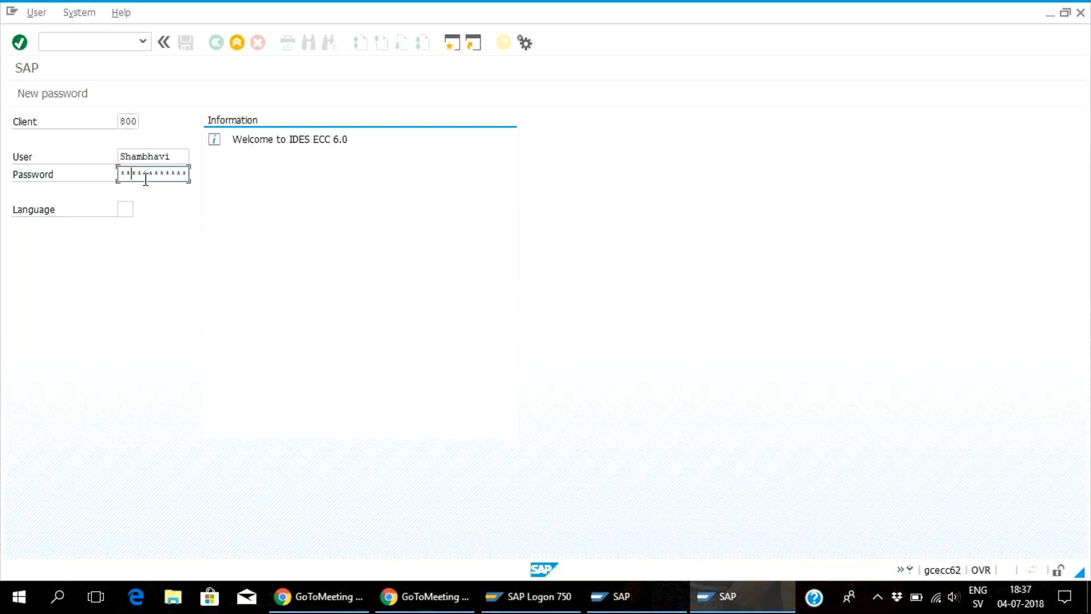
pyautogui.write('***')
pyautogui.press('Return')
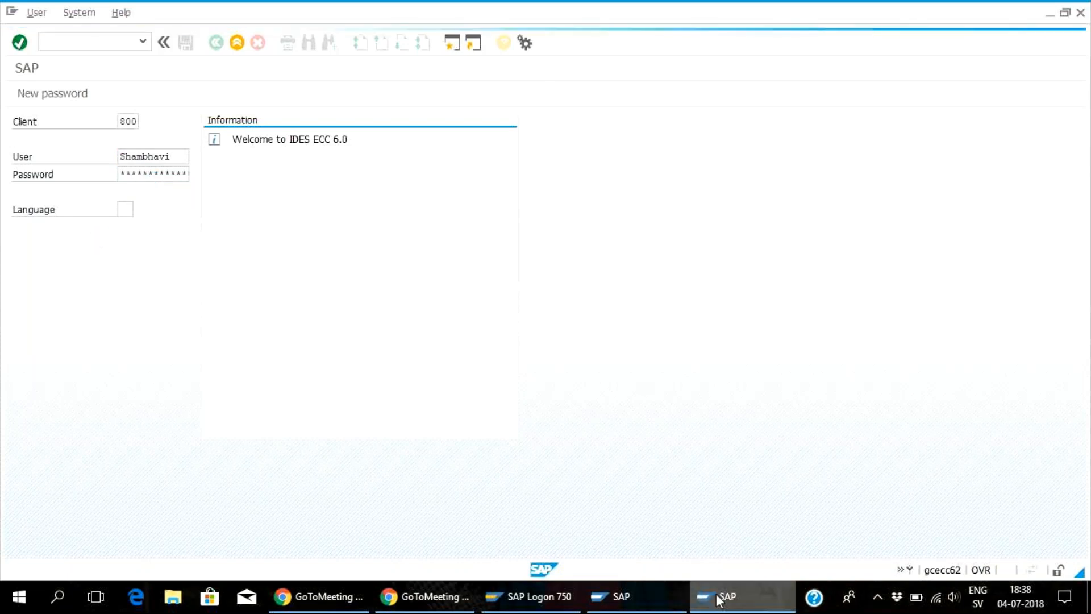
# Switch to the other SAP logon session and log on as user security1 by entering the account password
pyautogui.moveTo(718, 600)
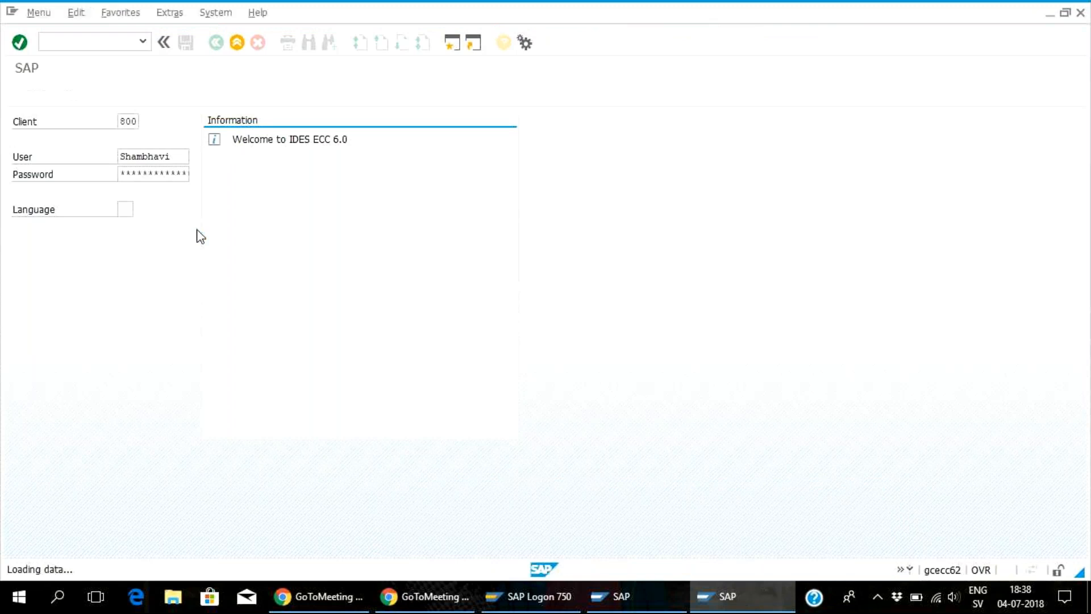
pyautogui.moveTo(680, 605)
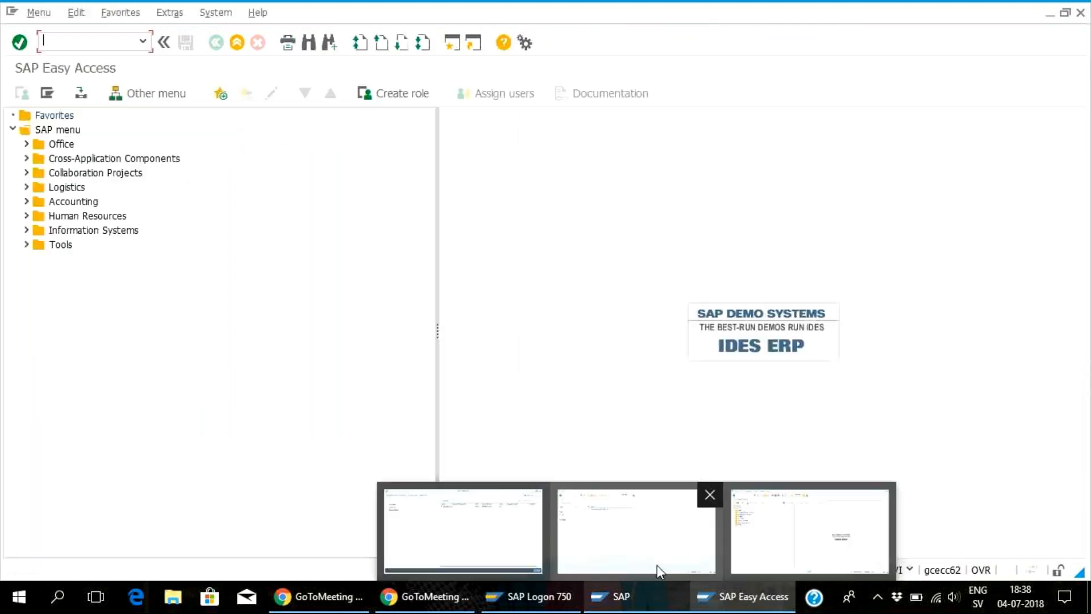
pyautogui.click(656, 555)
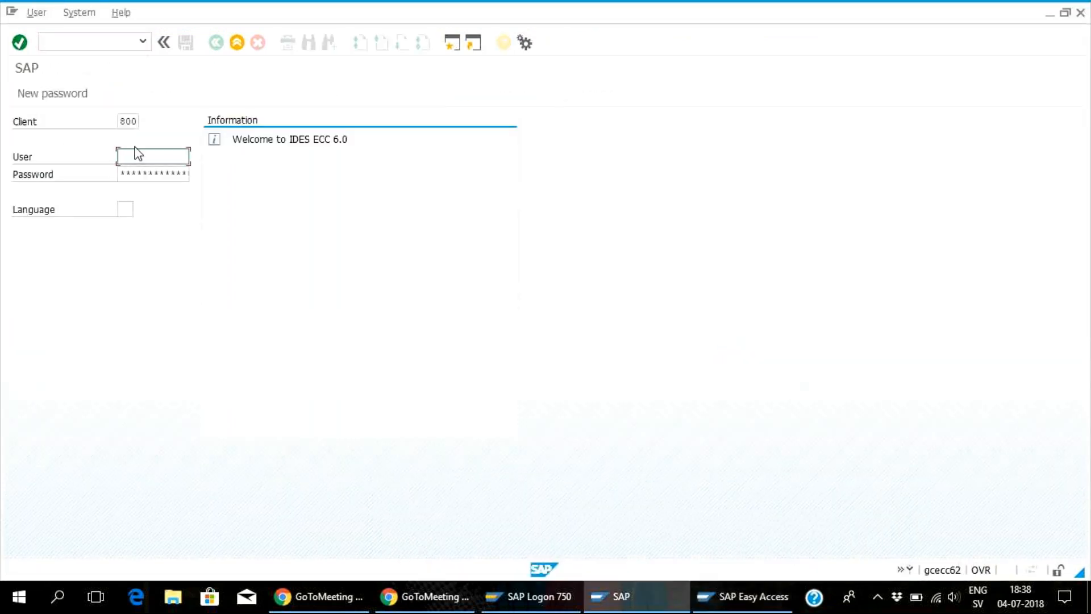
pyautogui.write('se')
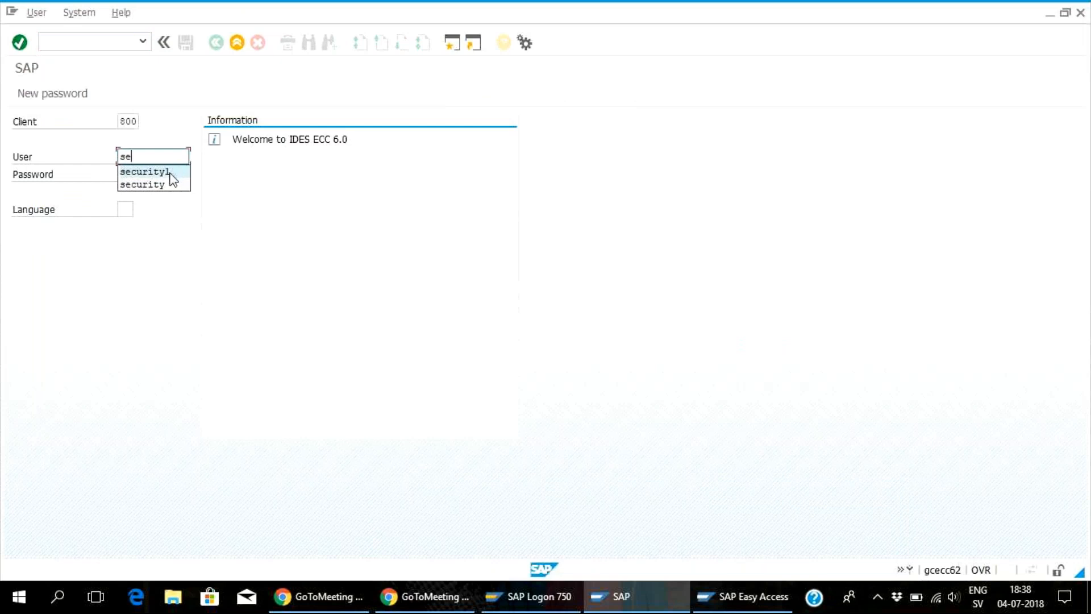
pyautogui.click(173, 173)
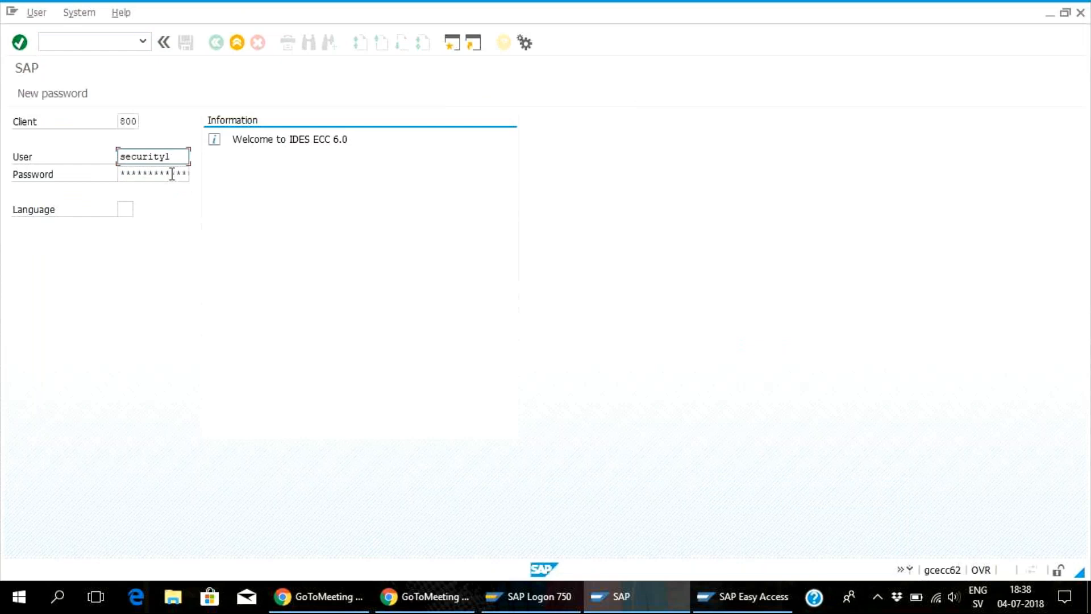
pyautogui.click(173, 174)
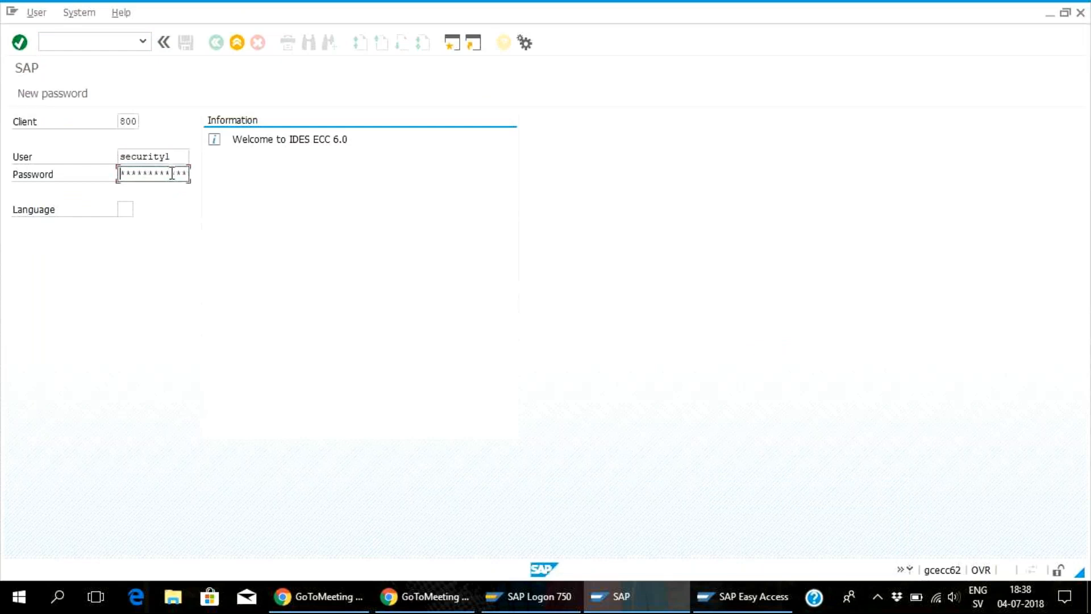
pyautogui.write('********')
pyautogui.press('Return')
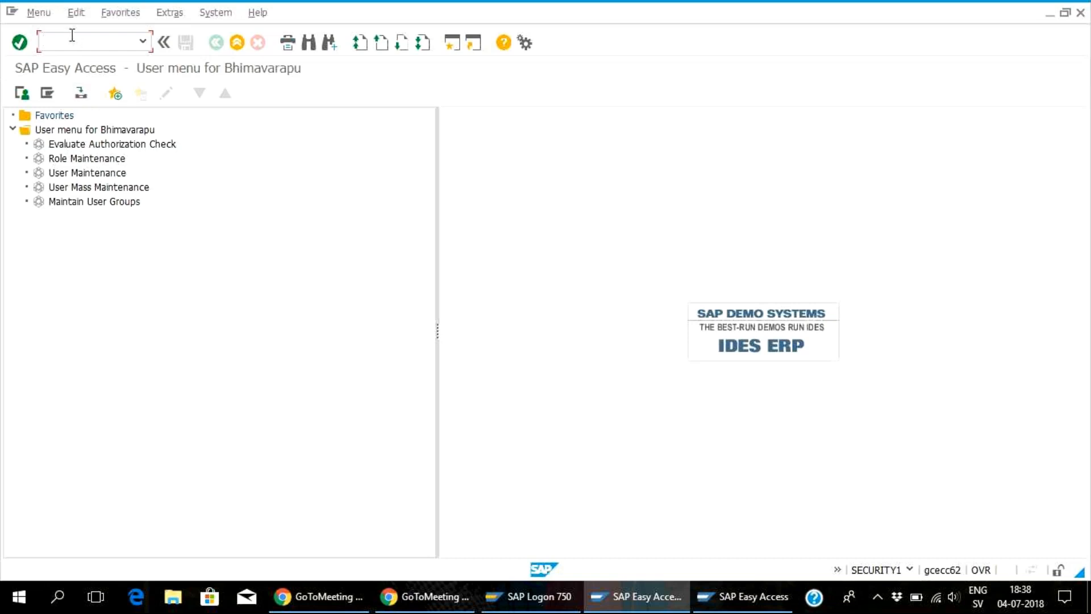
# Start role maintenance with transaction code /npfcg and choose the role Z_SECURITY2
pyautogui.write('/npfcg')
pyautogui.press('Return')
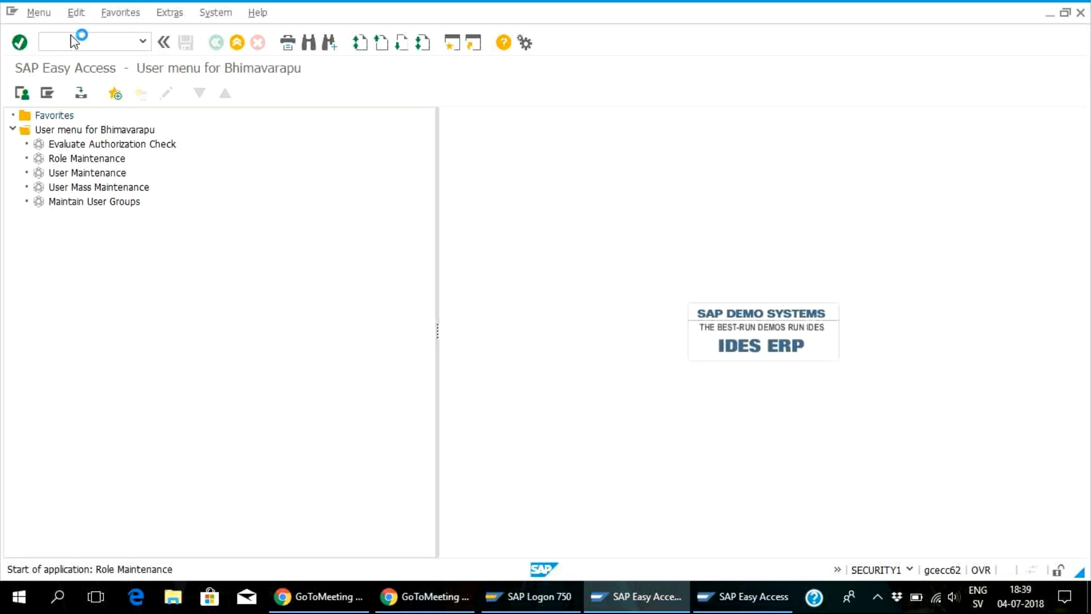
pyautogui.write('se')
pyautogui.press('BackSpace')
pyautogui.press('BackSpace')
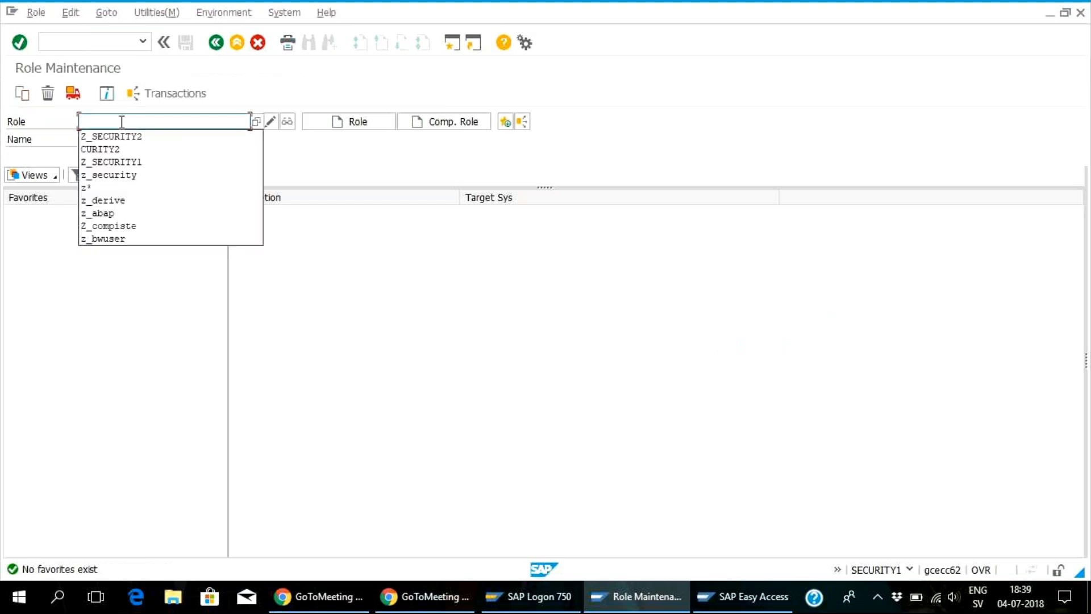
pyautogui.click(157, 139)
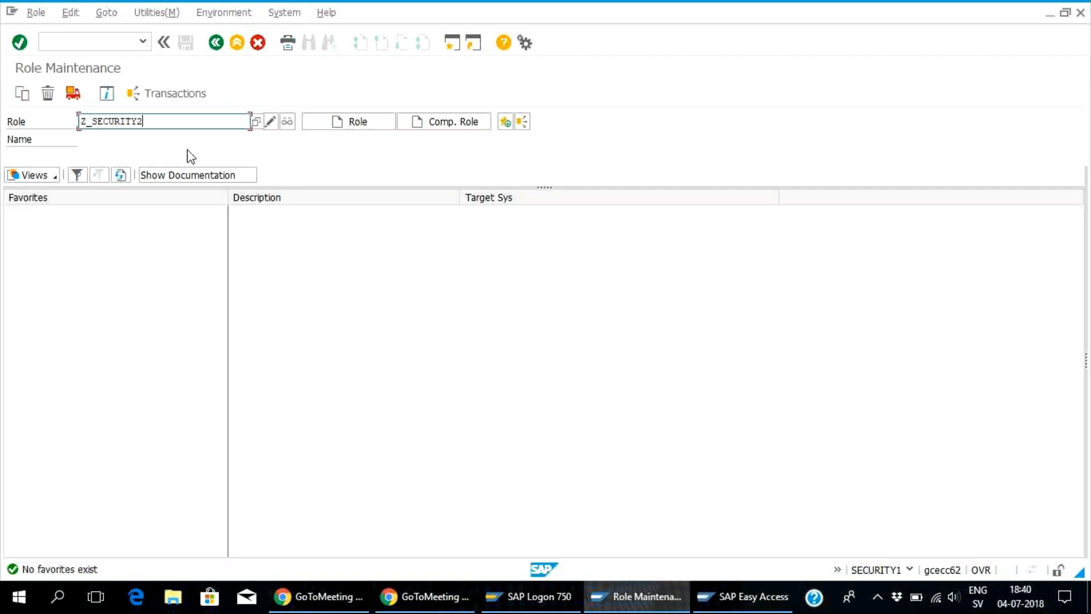
# Leave role maintenance for the SAP Easy Access screen and reopen it with transaction code /npfcg
pyautogui.click(217, 42)
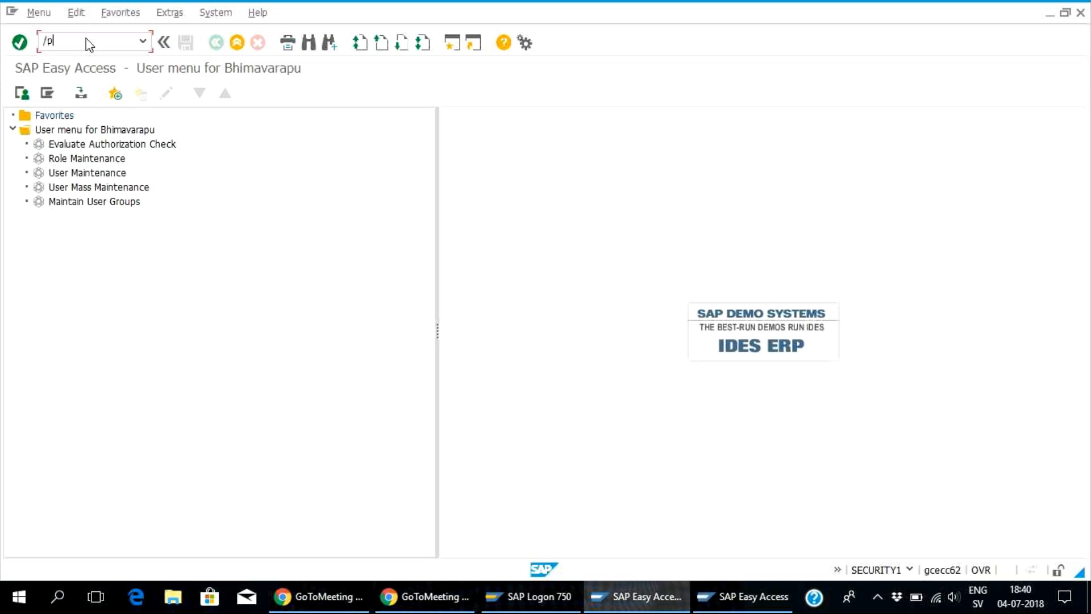
pyautogui.press('BackSpace')
pyautogui.write('npfcg')
pyautogui.press('Return')
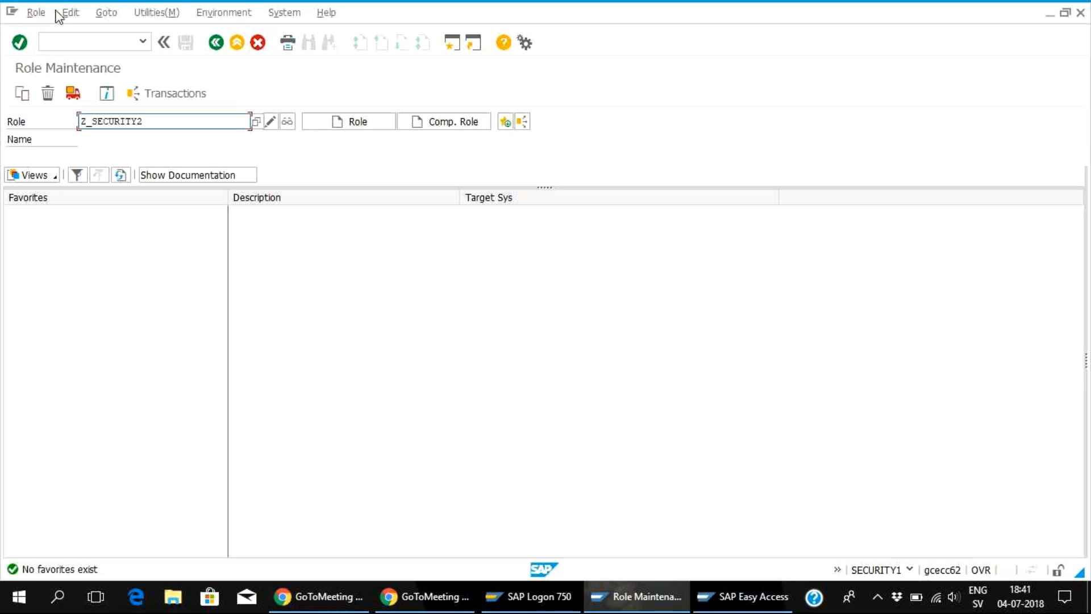
# Try to download the role Z_SECURITY2 to the Desktop as Z_SECURITY2.SAP, accepting the download note
pyautogui.click(35, 12)
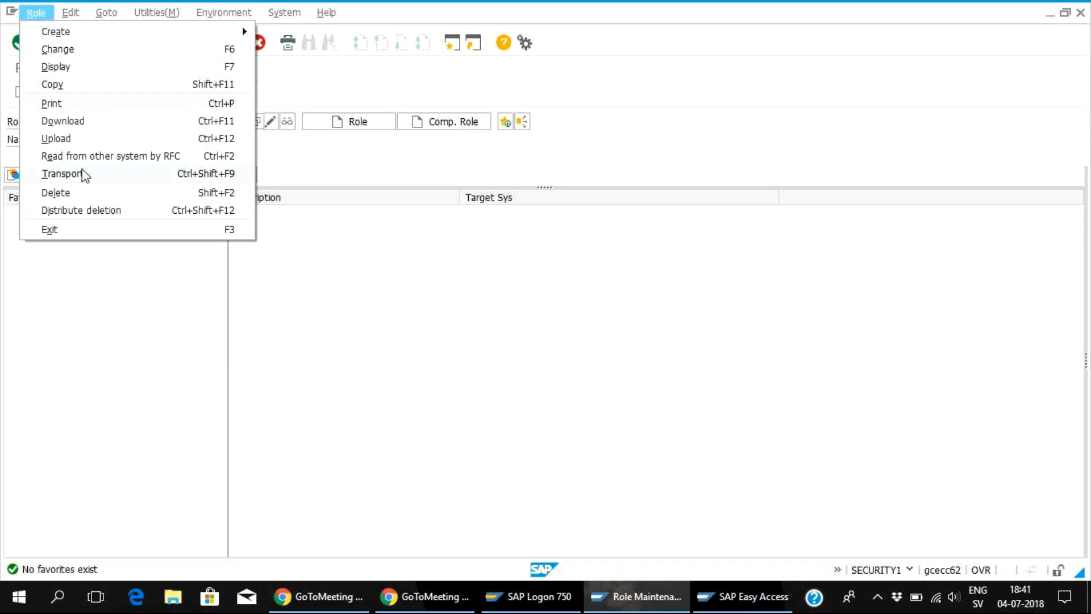
pyautogui.click(129, 122)
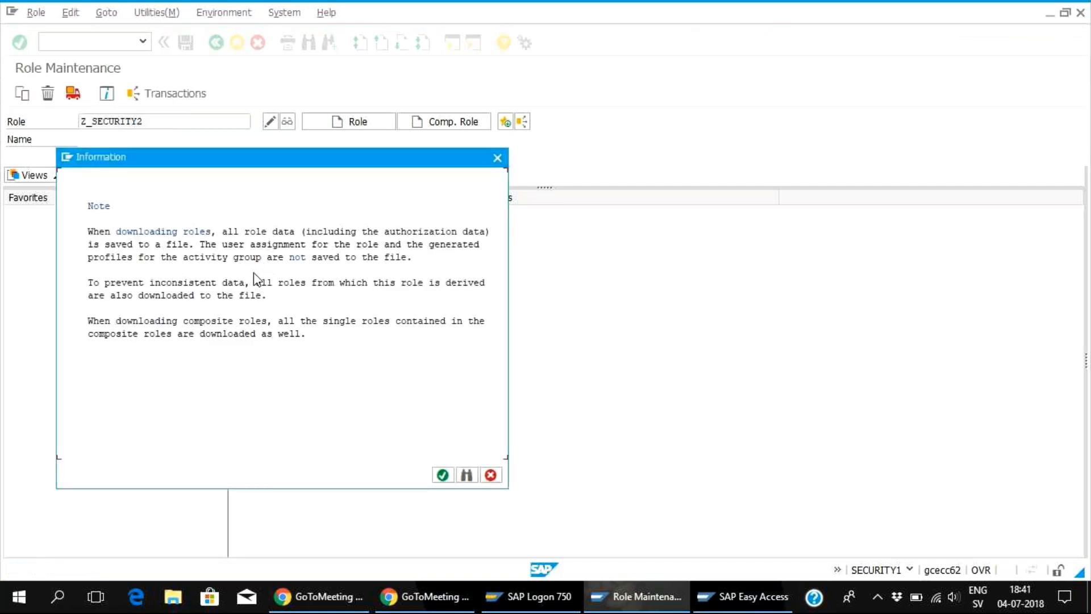
pyautogui.click(443, 476)
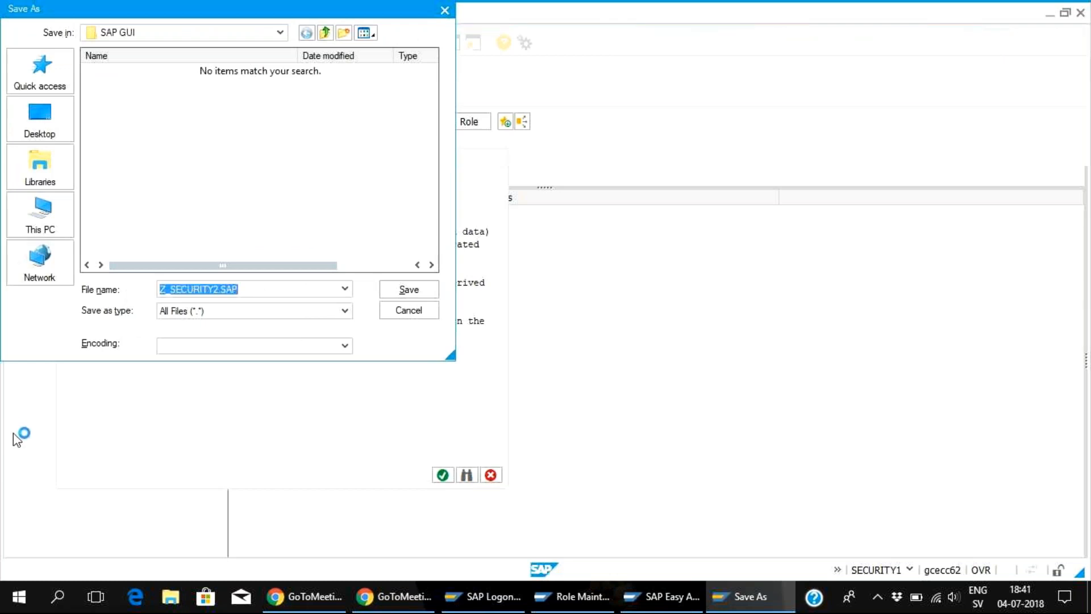
pyautogui.click(39, 137)
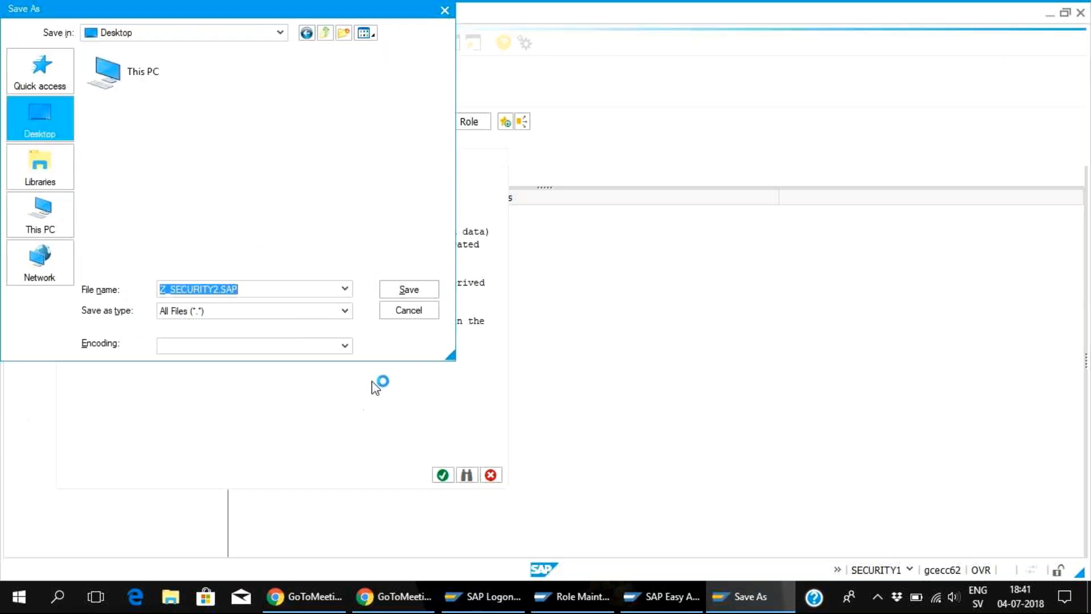
pyautogui.click(405, 292)
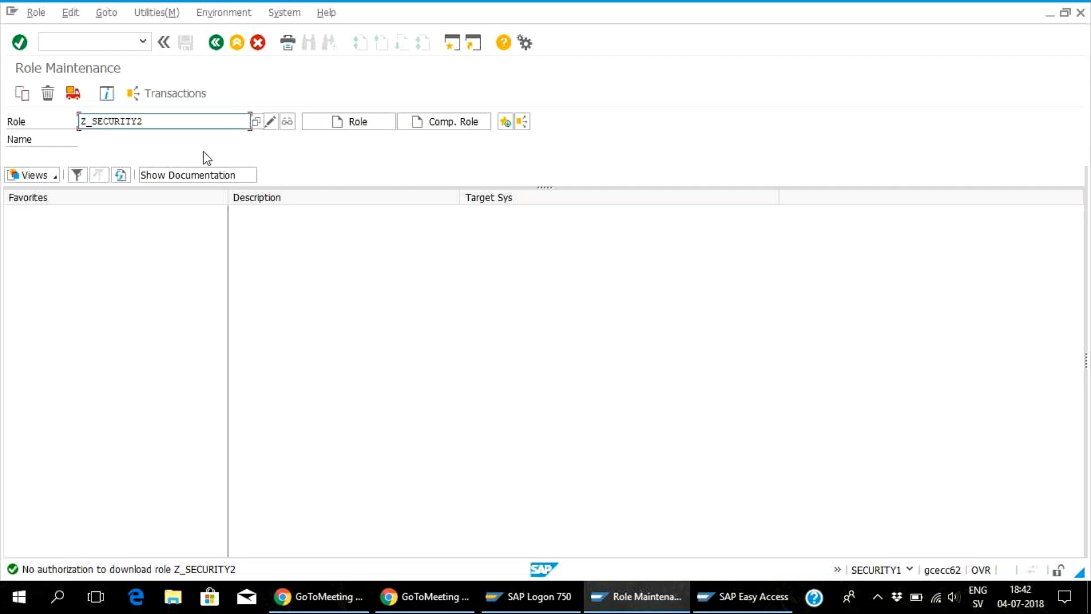
# Run /nsu53 and expand the S_USER_AGR object under both the failed authorization check and the user's authorization data
pyautogui.click(96, 43)
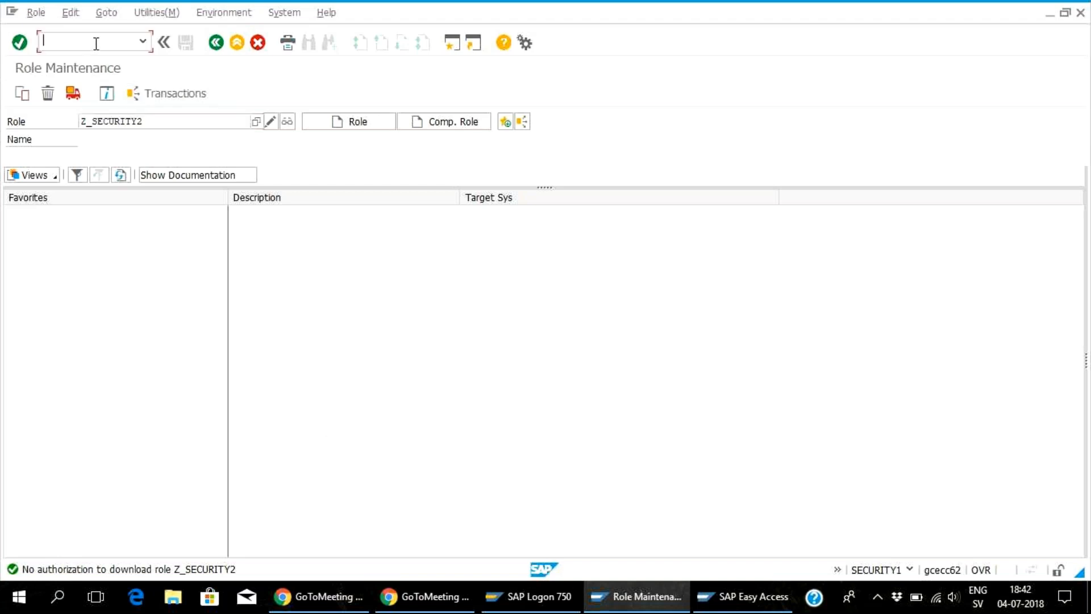
pyautogui.write('/nsu53')
pyautogui.press('Return')
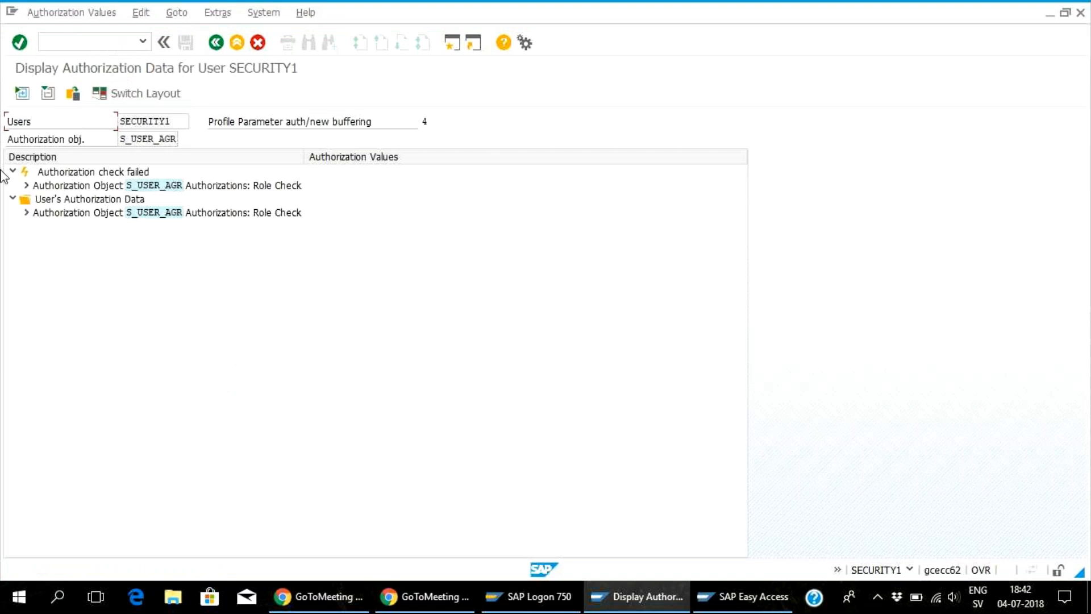
pyautogui.click(26, 185)
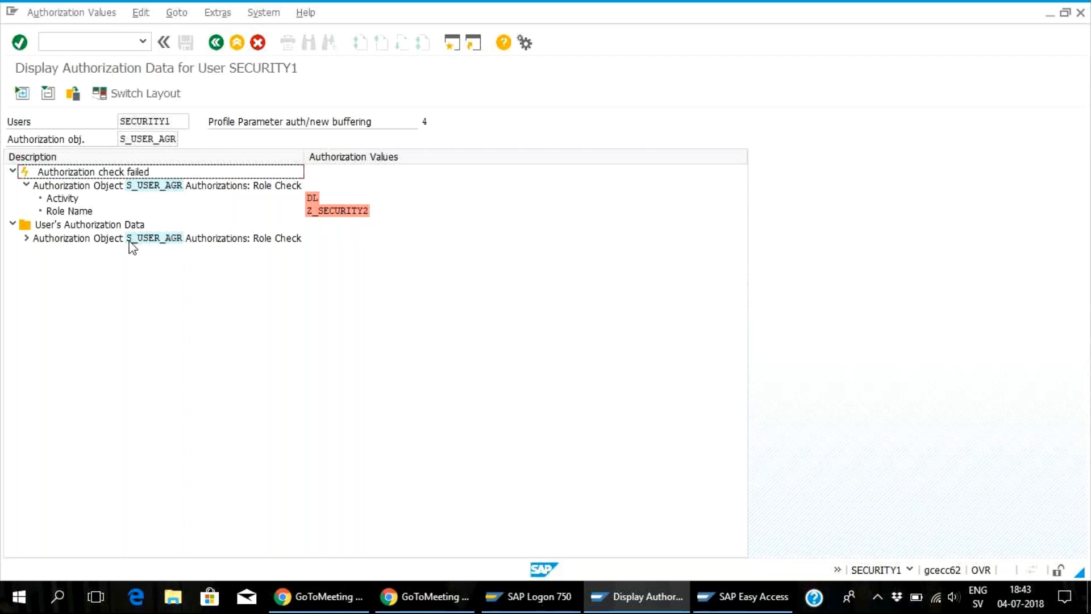
pyautogui.click(27, 238)
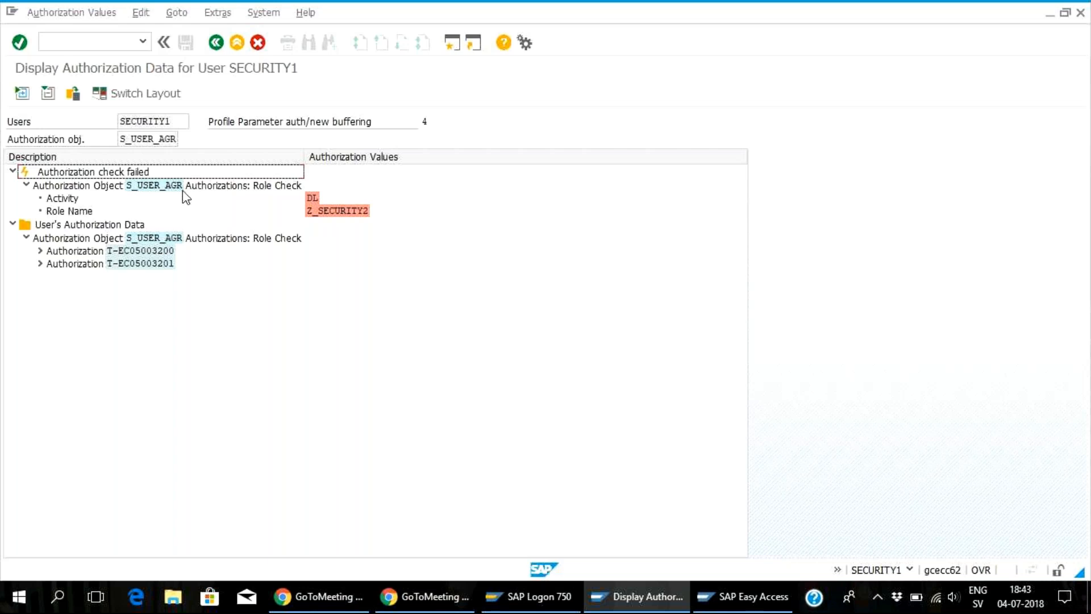
pyautogui.click(162, 188)
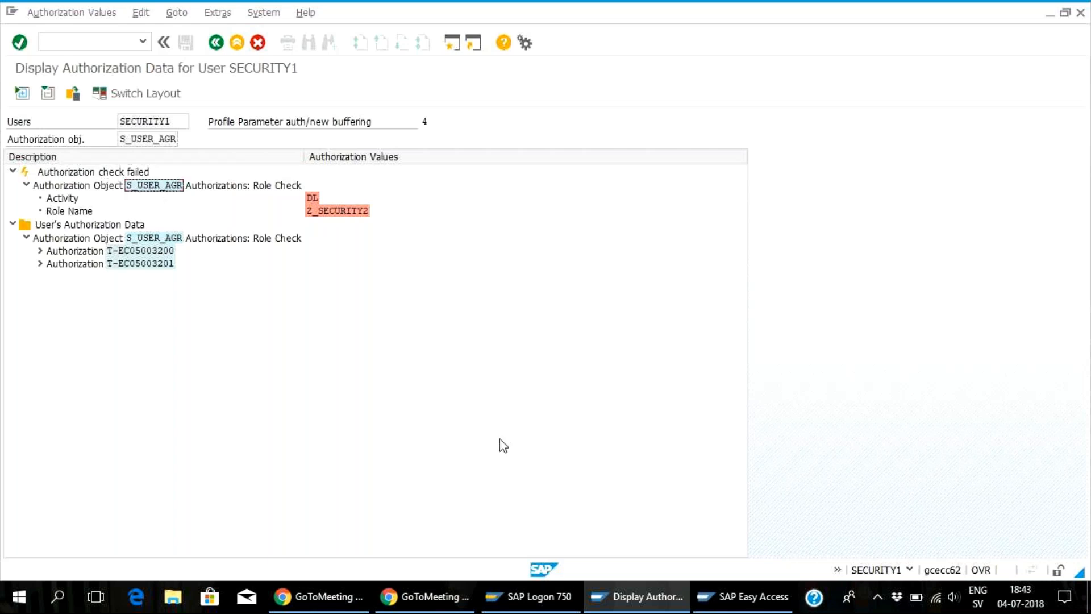
# Switch to the other user's SAP Easy Access session and start role maintenance with transaction code pfcg
pyautogui.moveTo(761, 594)
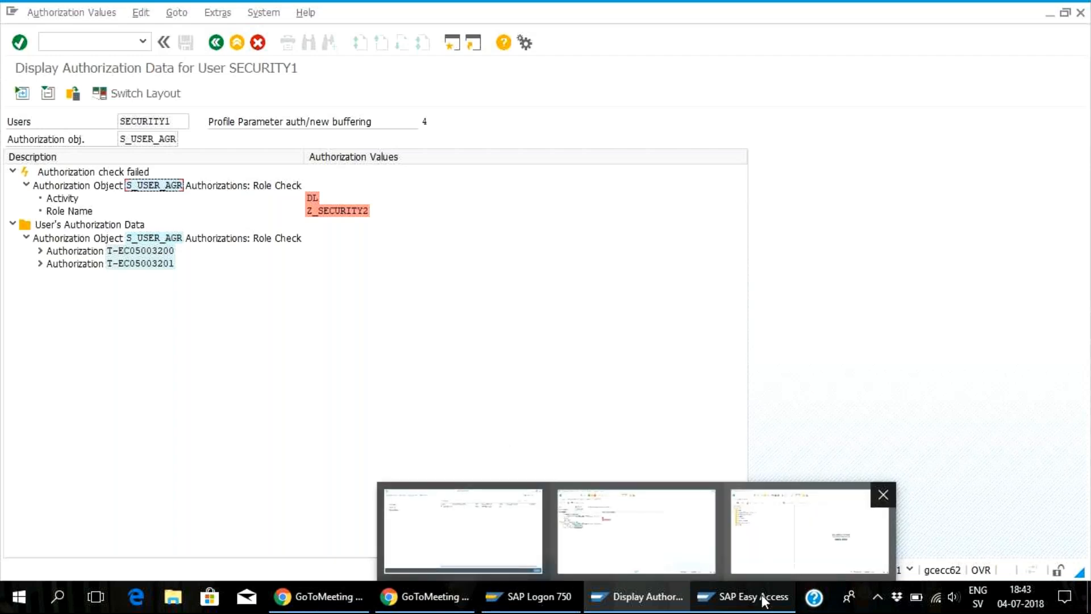
pyautogui.click(766, 564)
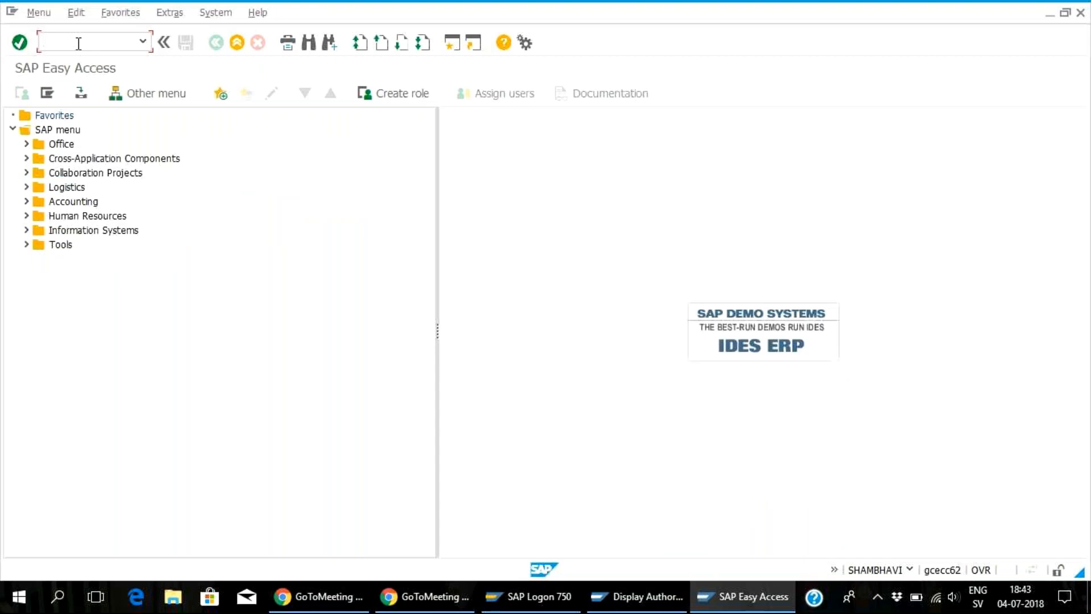
pyautogui.write('su')
pyautogui.press('BackSpace')
pyautogui.press('BackSpace')
pyautogui.write('/pfcg')
pyautogui.press('Return')
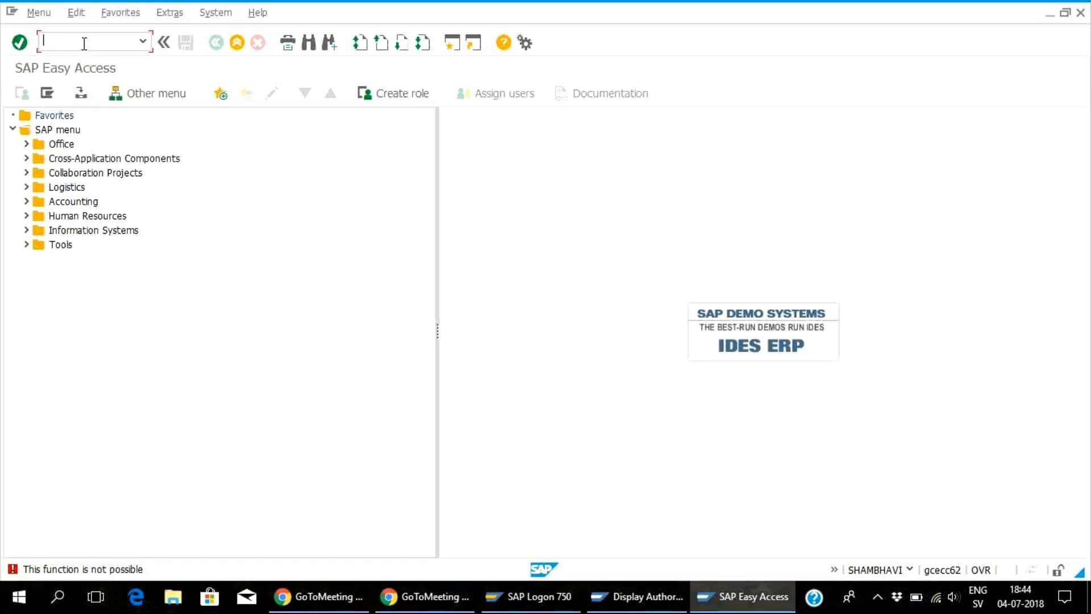
pyautogui.write('pfcg')
pyautogui.press('Return')
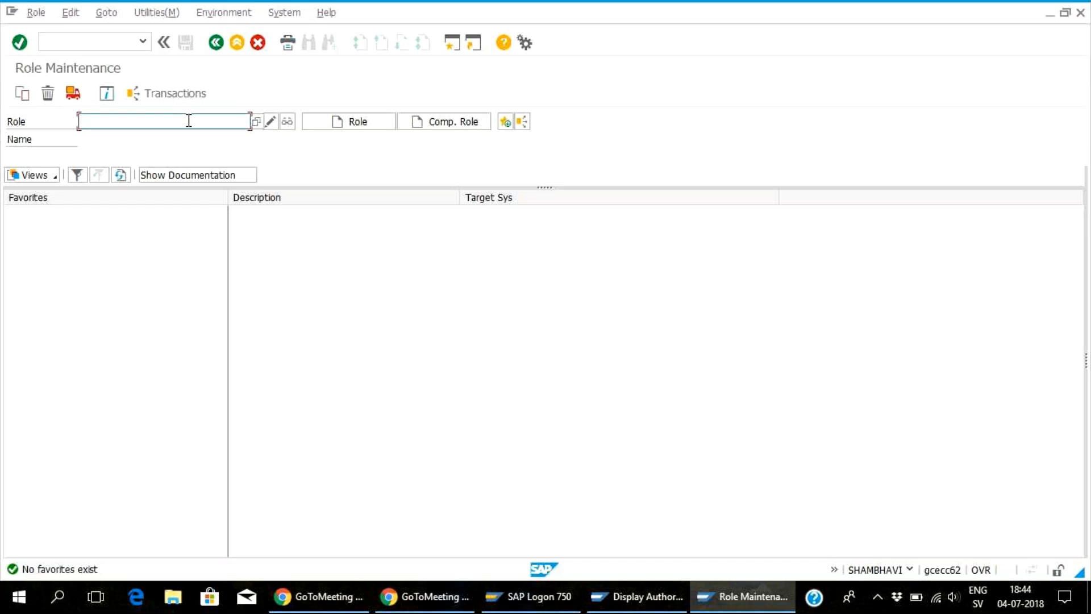
# Open the authorization data of role Z_SECURITY2 in change mode and turn on technical names
pyautogui.write('z')
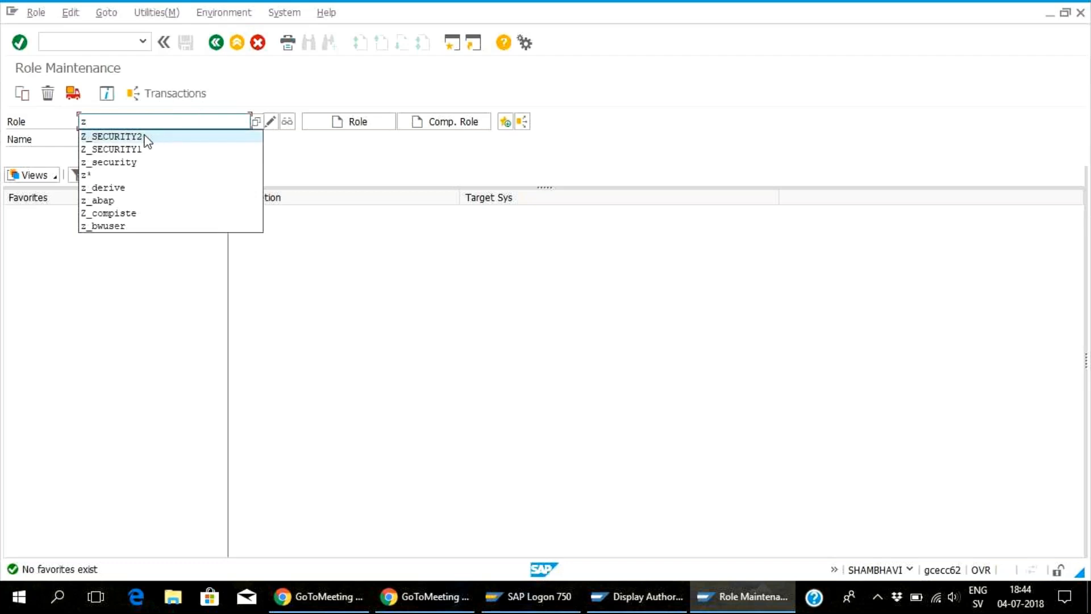
pyautogui.click(117, 136)
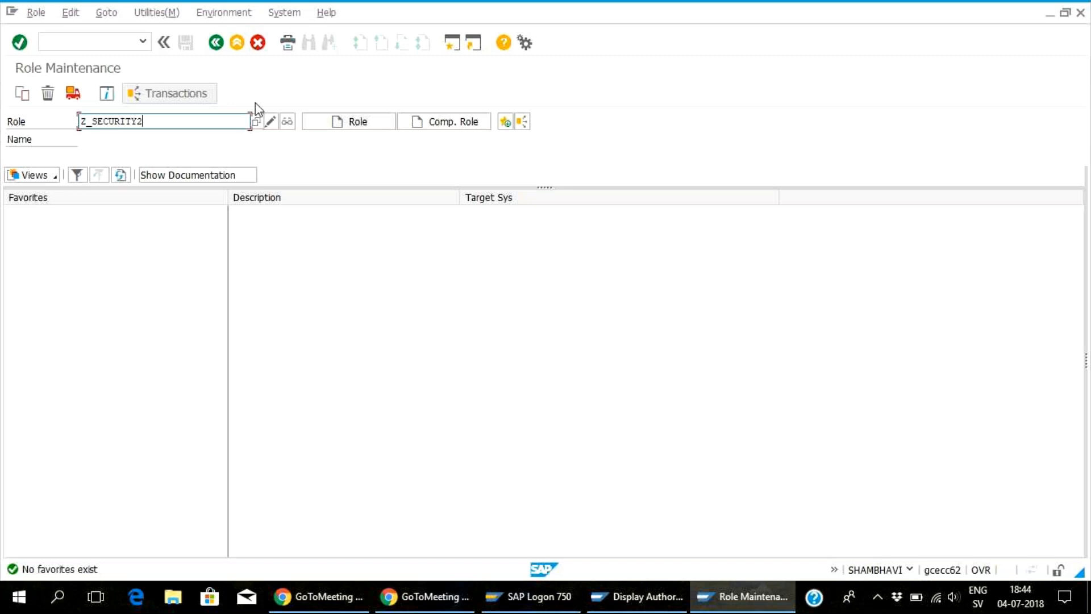
pyautogui.click(271, 121)
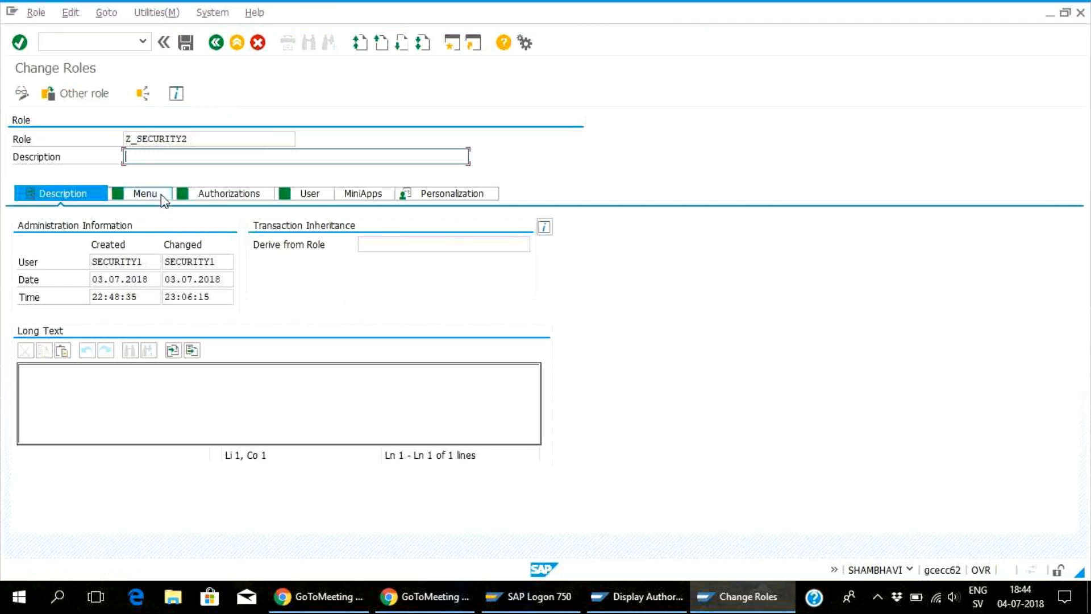
pyautogui.click(196, 204)
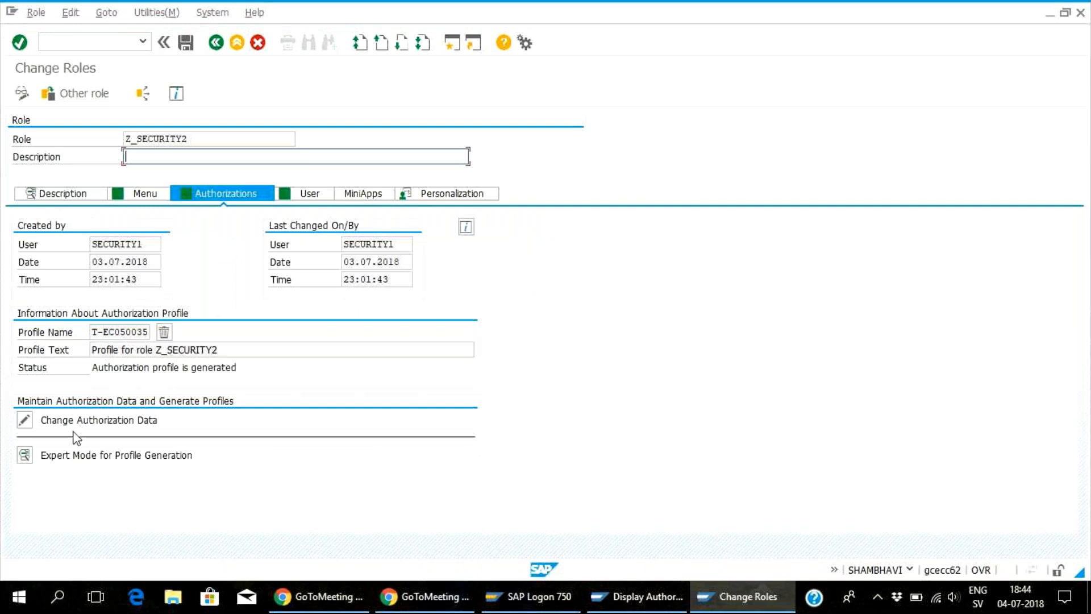
pyautogui.click(25, 421)
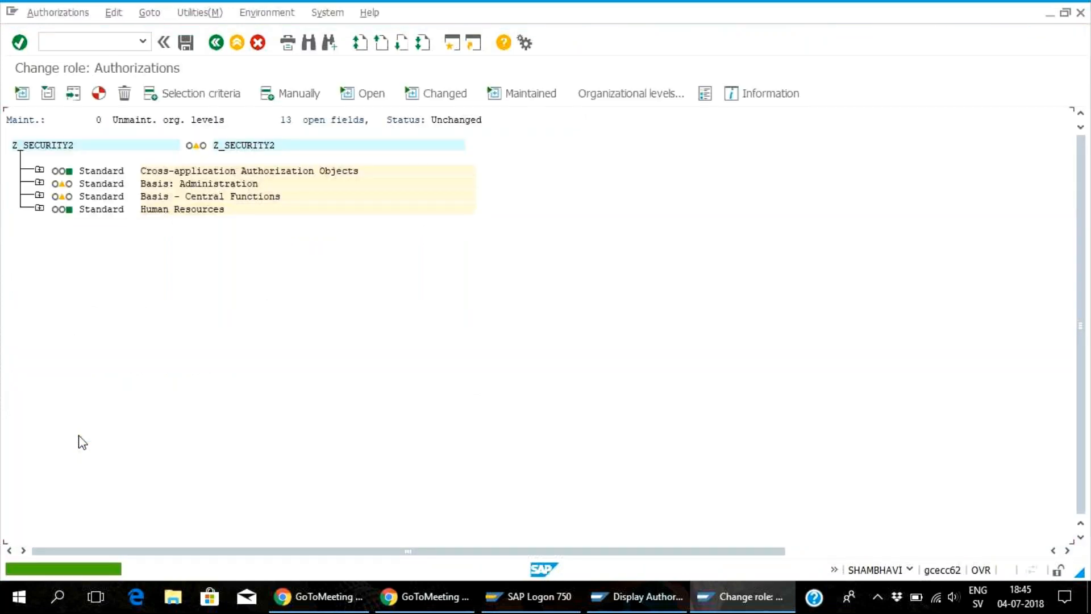
pyautogui.click(204, 13)
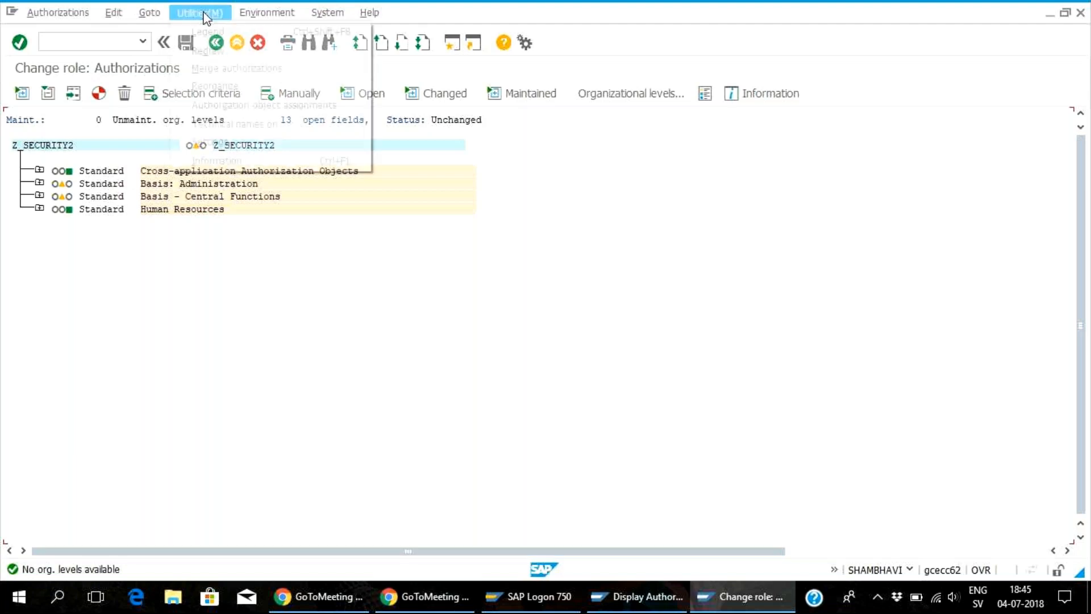
pyautogui.click(207, 123)
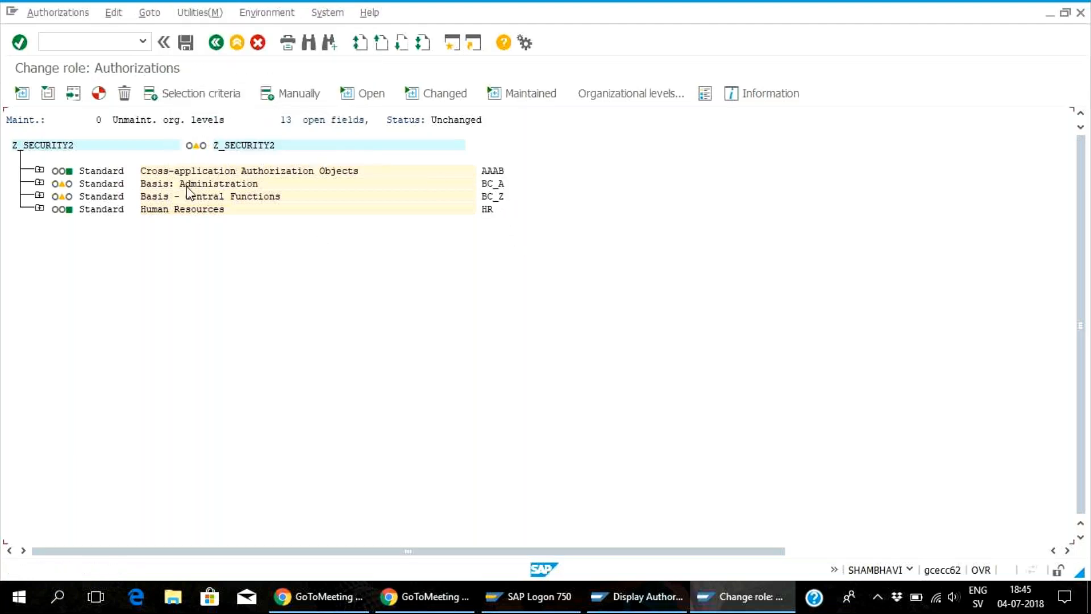
# Expand Basis: Administration, find the authorization object S_USER_AGR in Z_SECURITY2, and return to the initial role maintenance screen
pyautogui.click(39, 183)
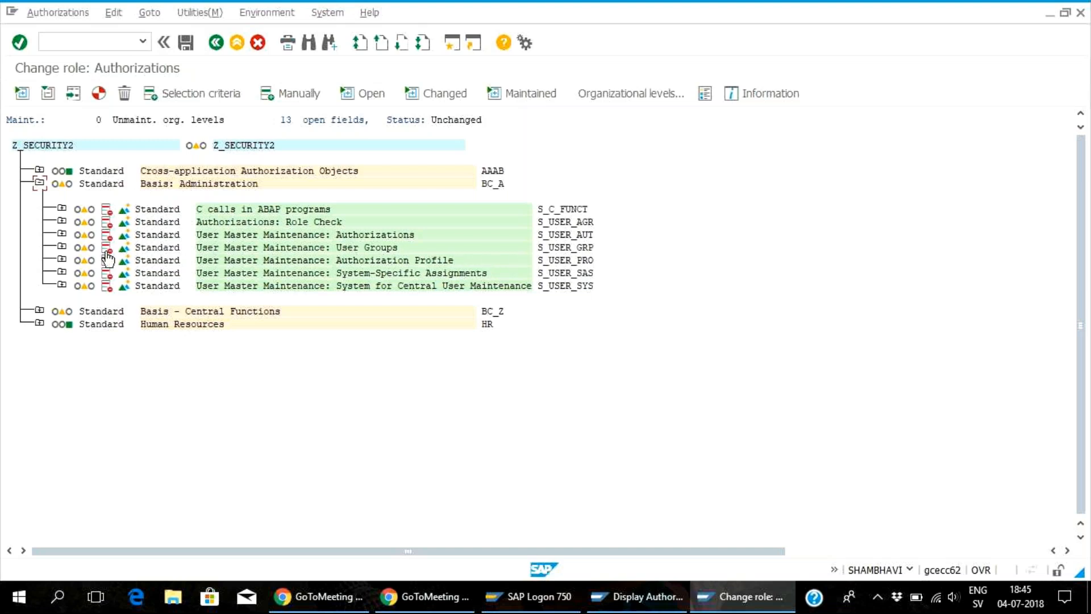
pyautogui.click(61, 248)
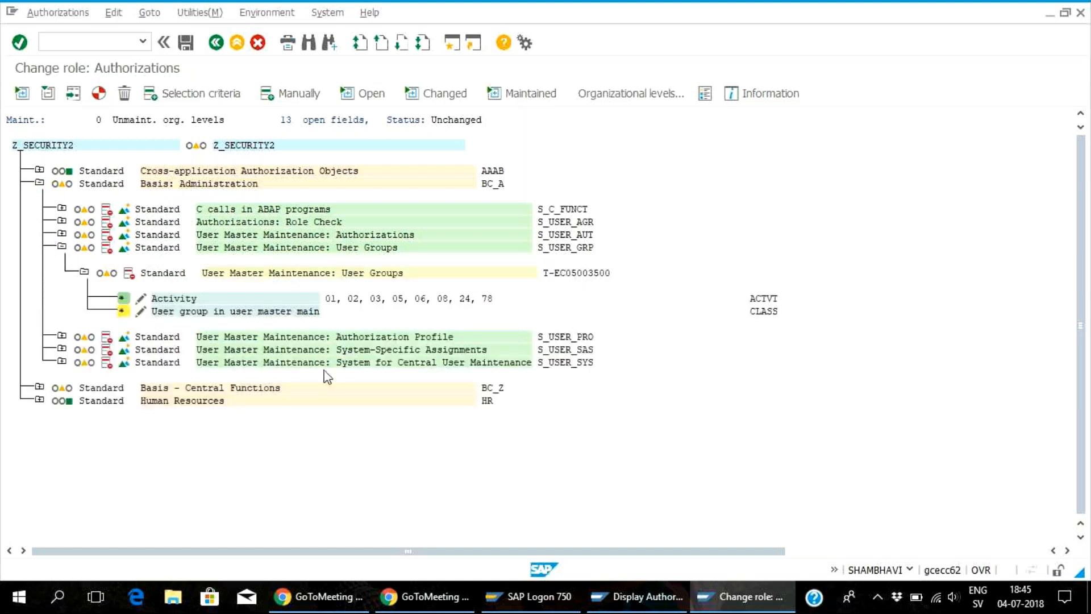
pyautogui.hotkey('ctrl', 'f')
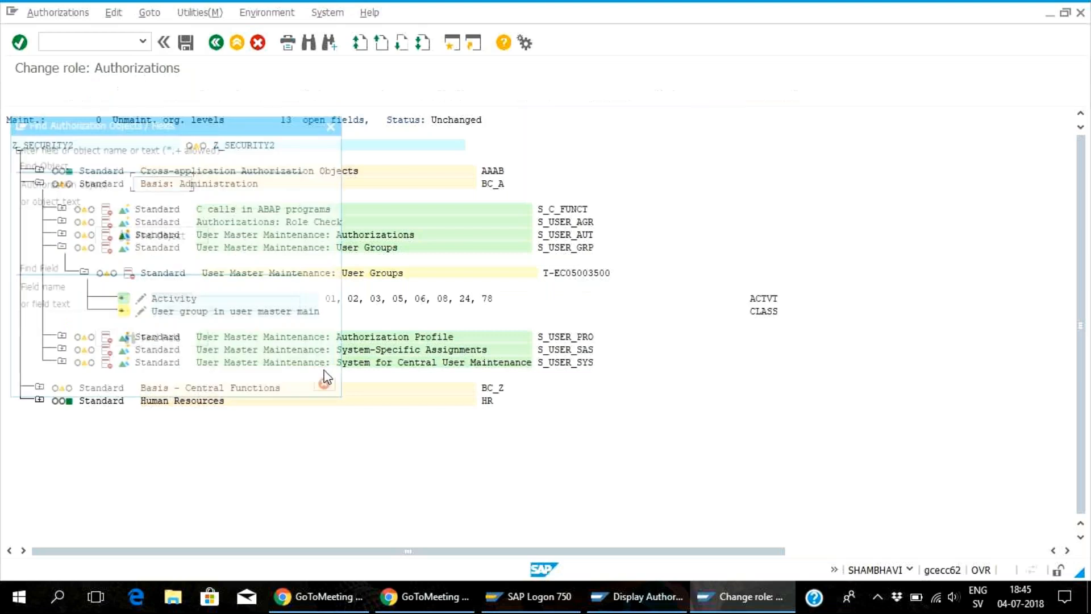
pyautogui.write('S_USER_AGR')
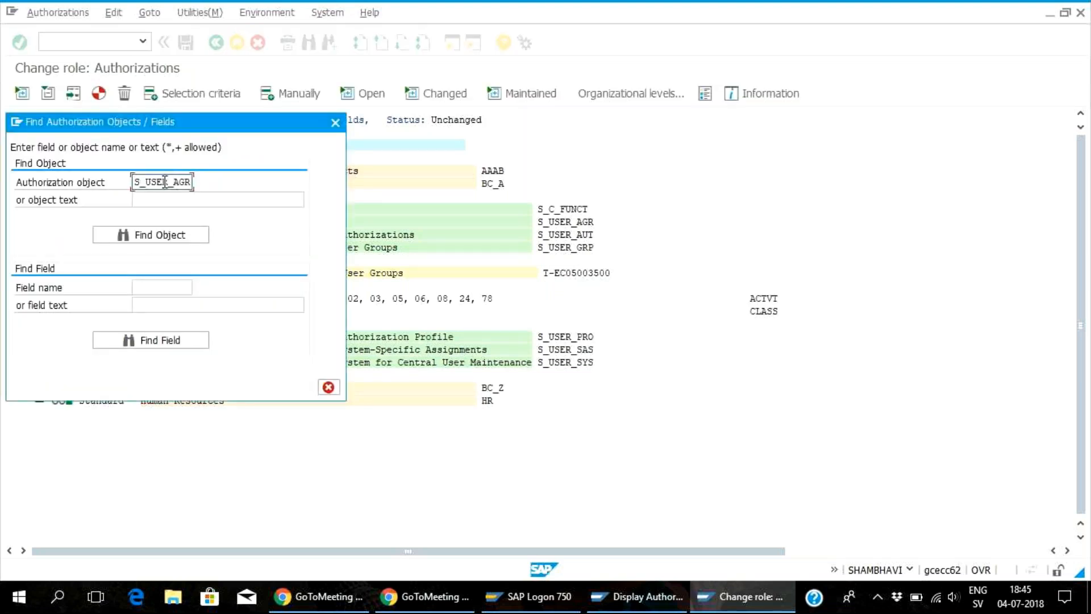
pyautogui.click(164, 235)
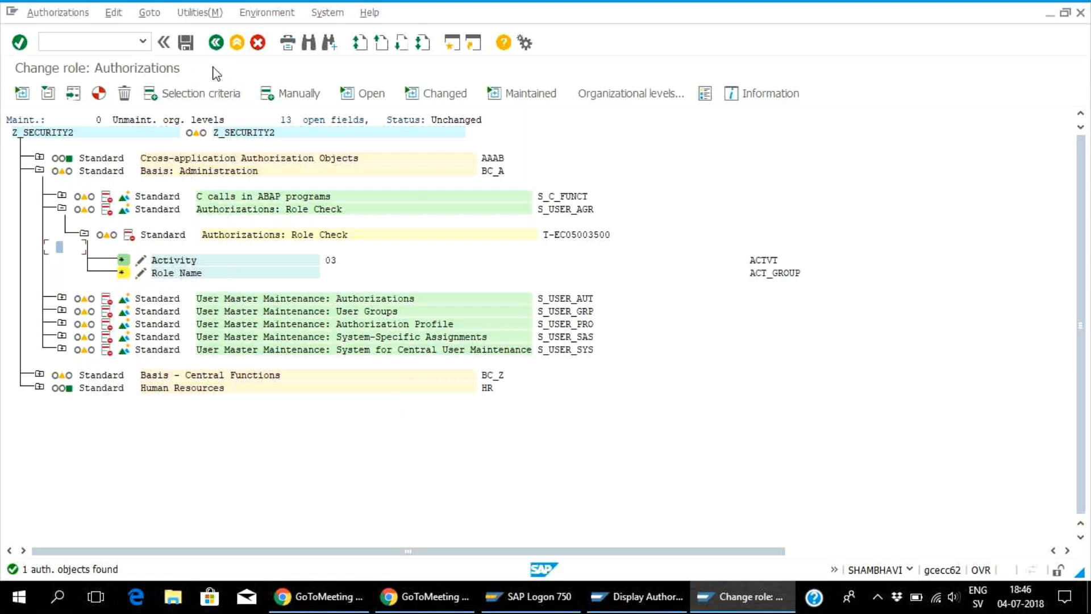
pyautogui.click(216, 43)
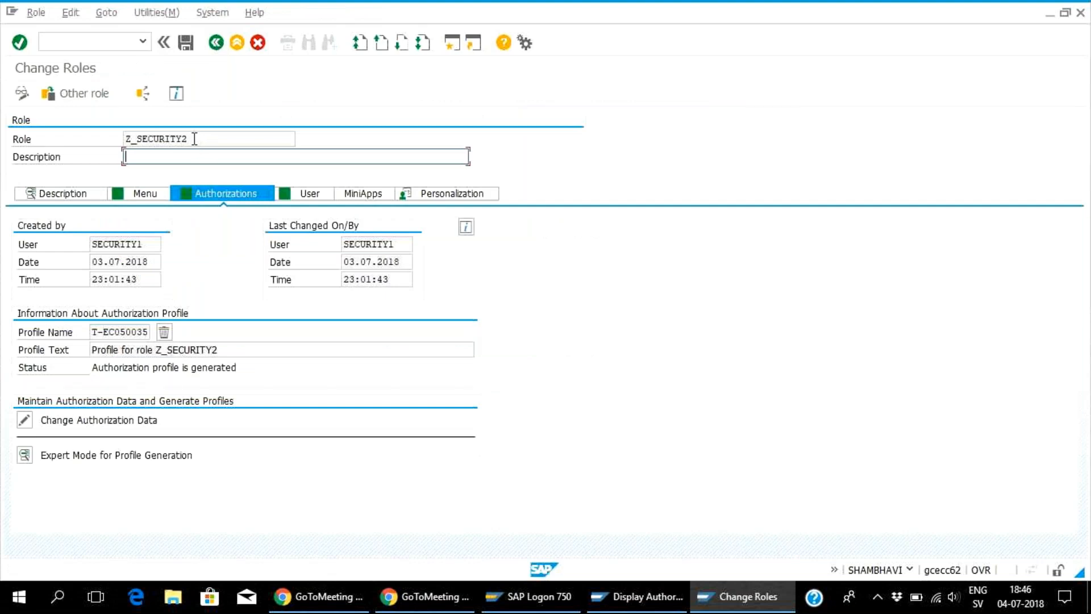
pyautogui.click(195, 138)
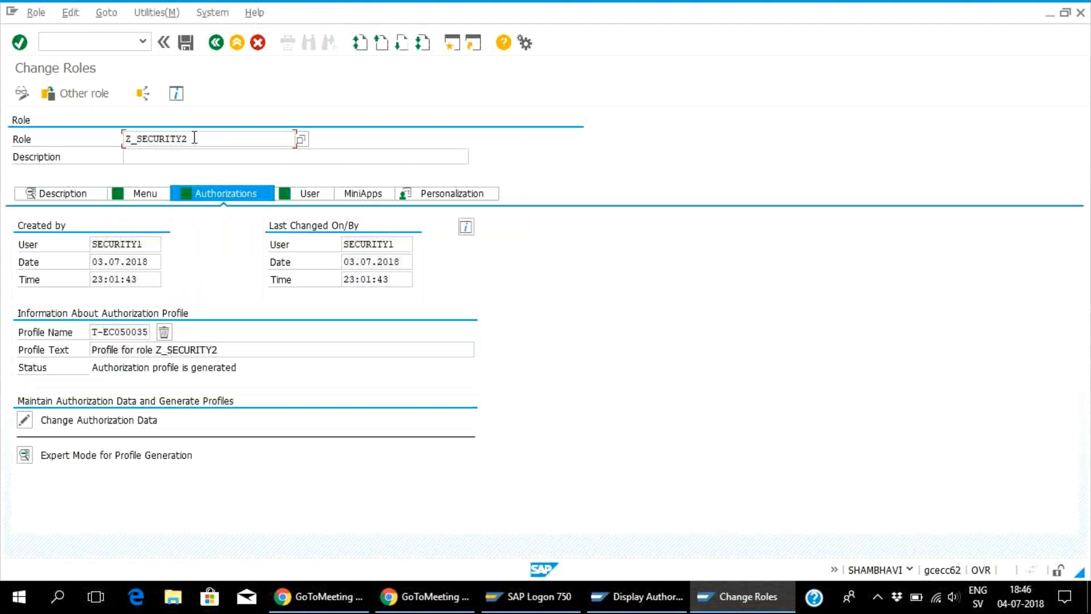
pyautogui.click(216, 43)
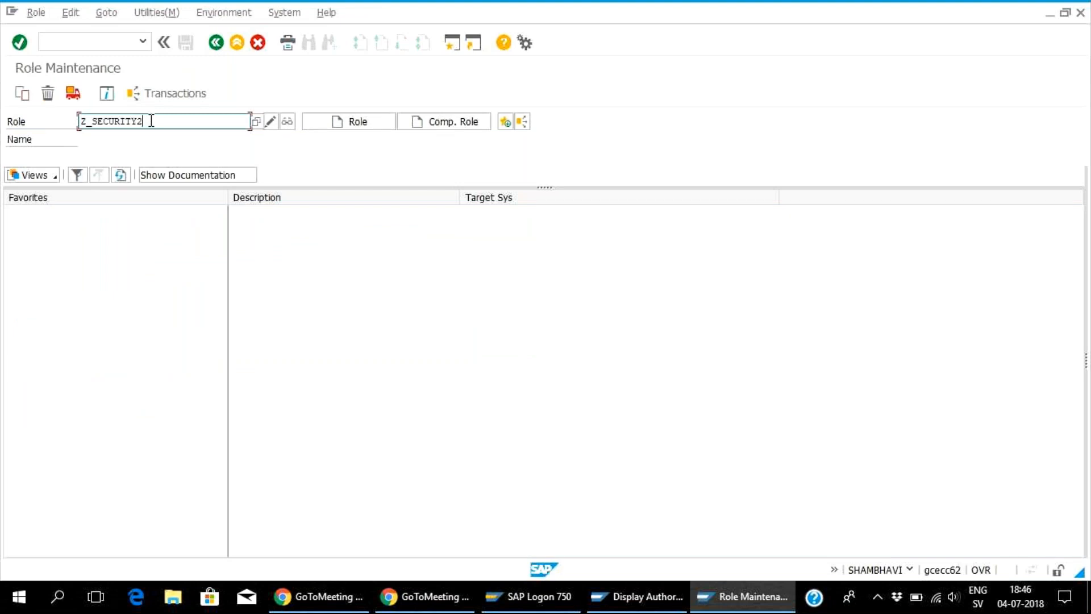
# Change the role to Z_SECURITY1 and open its authorization data in change mode
pyautogui.press('BackSpace')
pyautogui.write('1')
pyautogui.click(271, 122)
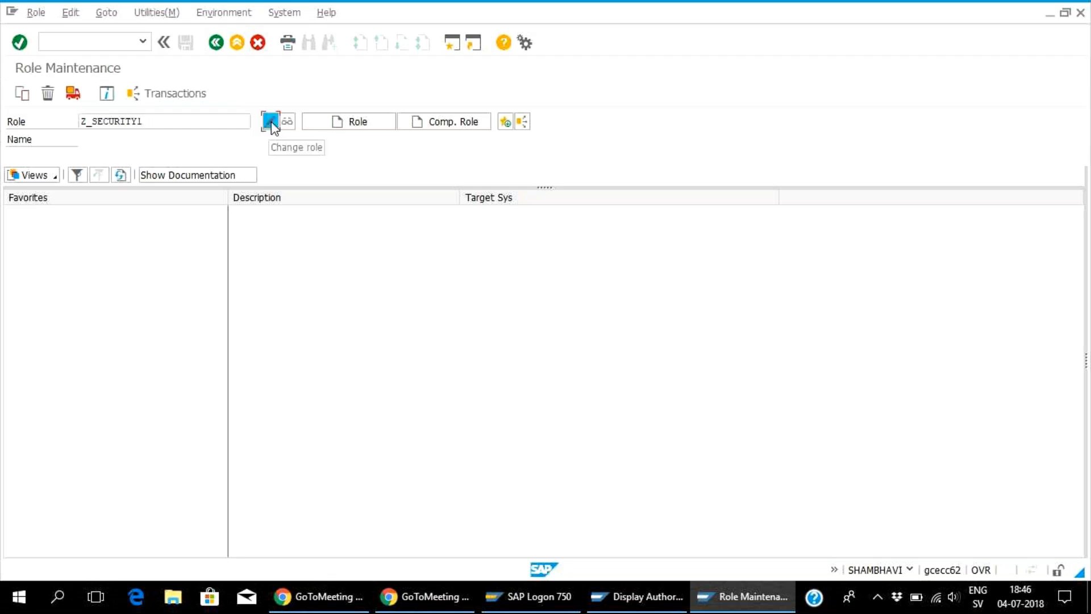
pyautogui.click(272, 123)
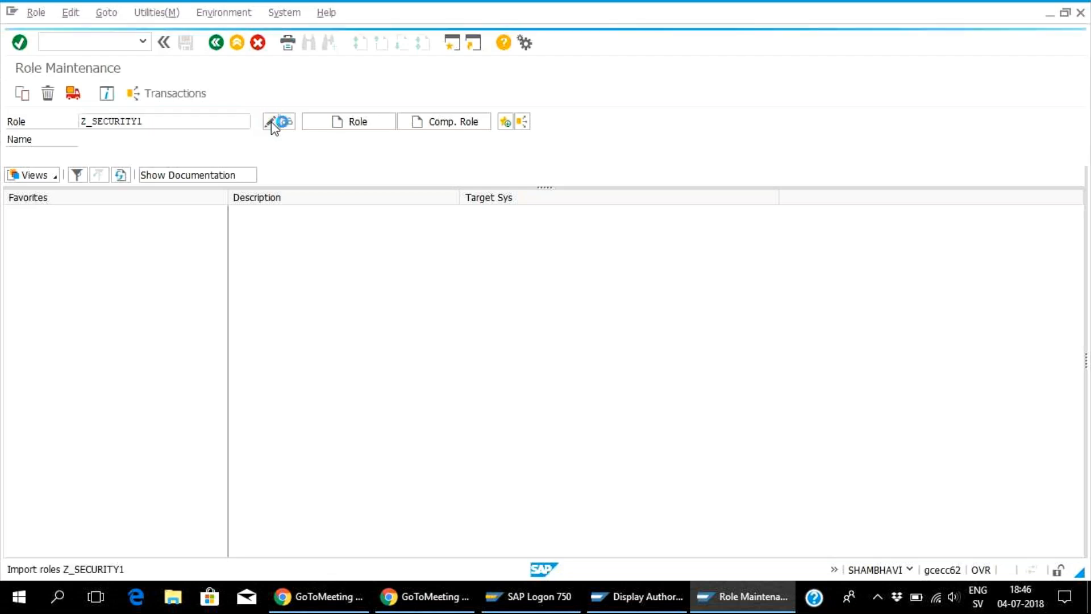
pyautogui.click(223, 193)
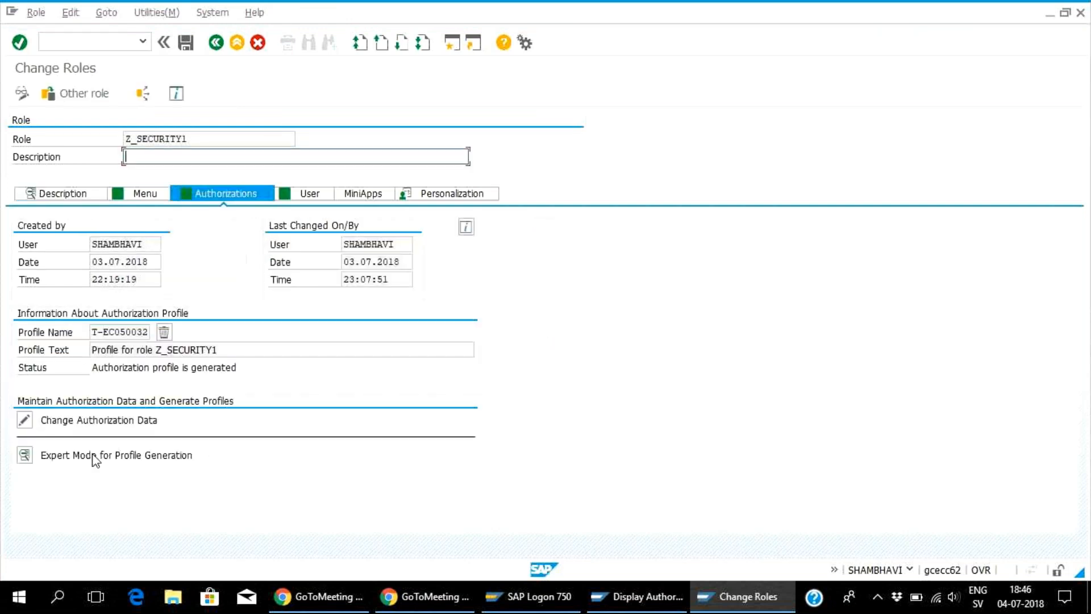
pyautogui.click(25, 421)
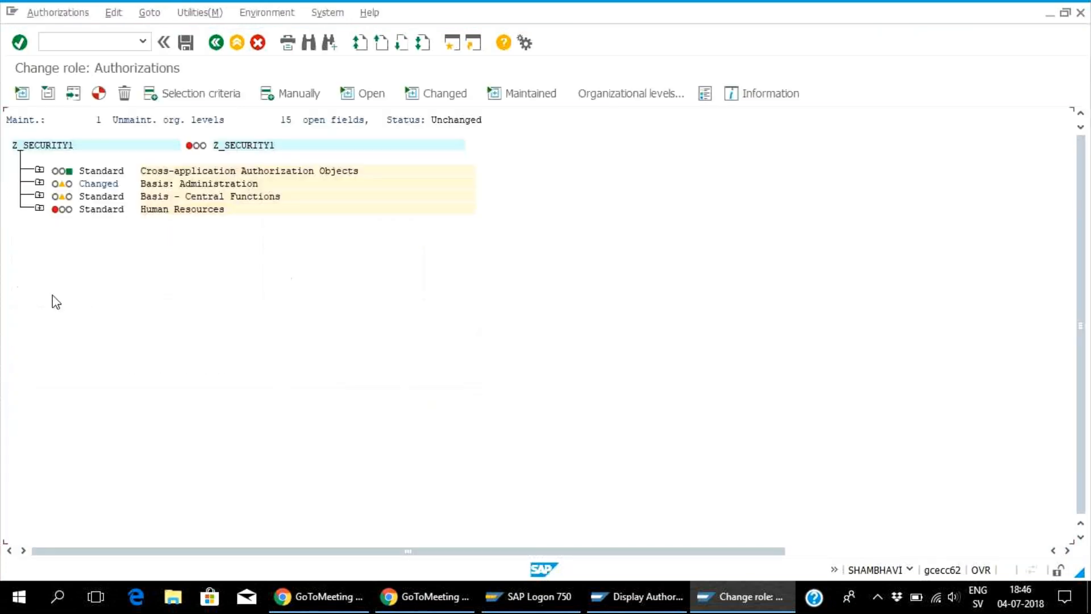
# Expand Basis: Administration in Z_SECURITY1, turn on technical names, and find the authorization object S_USER_AGR
pyautogui.click(39, 183)
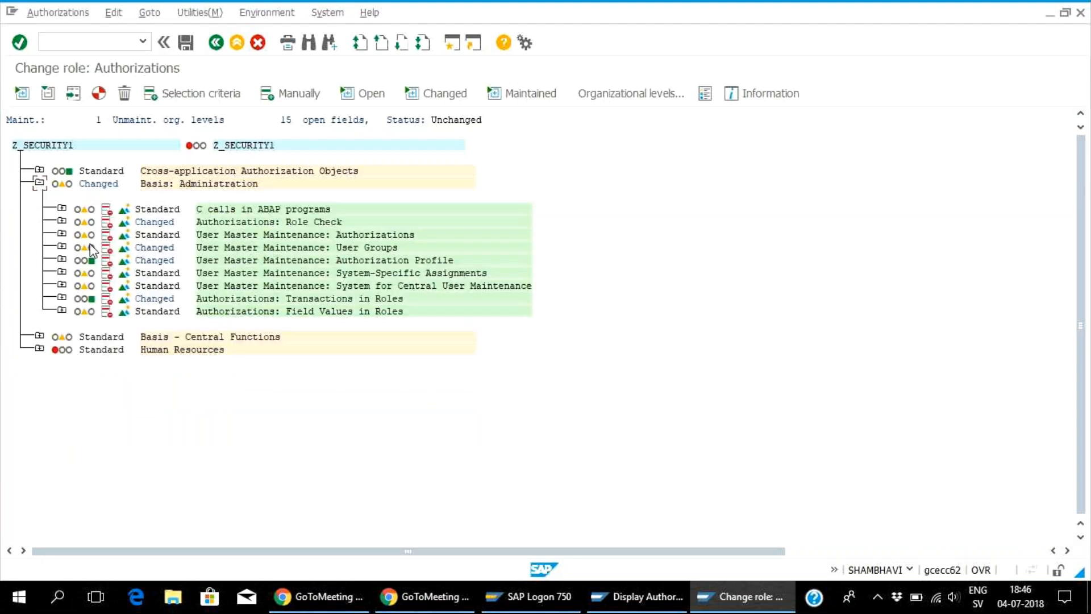
pyautogui.click(225, 11)
pyautogui.click(227, 123)
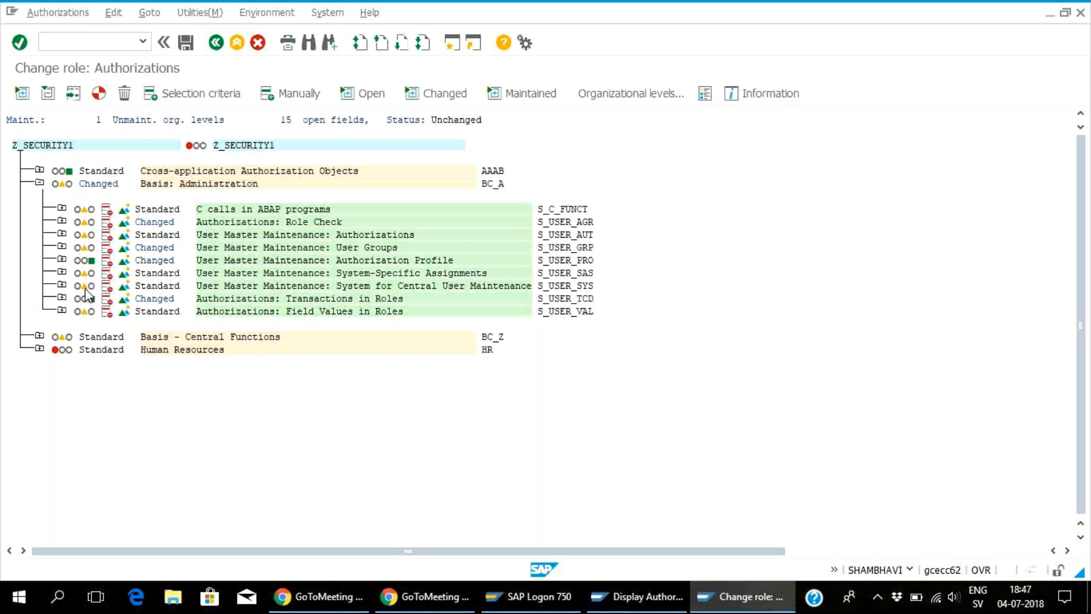
pyautogui.hotkey('ctrl', 'f')
pyautogui.click(163, 235)
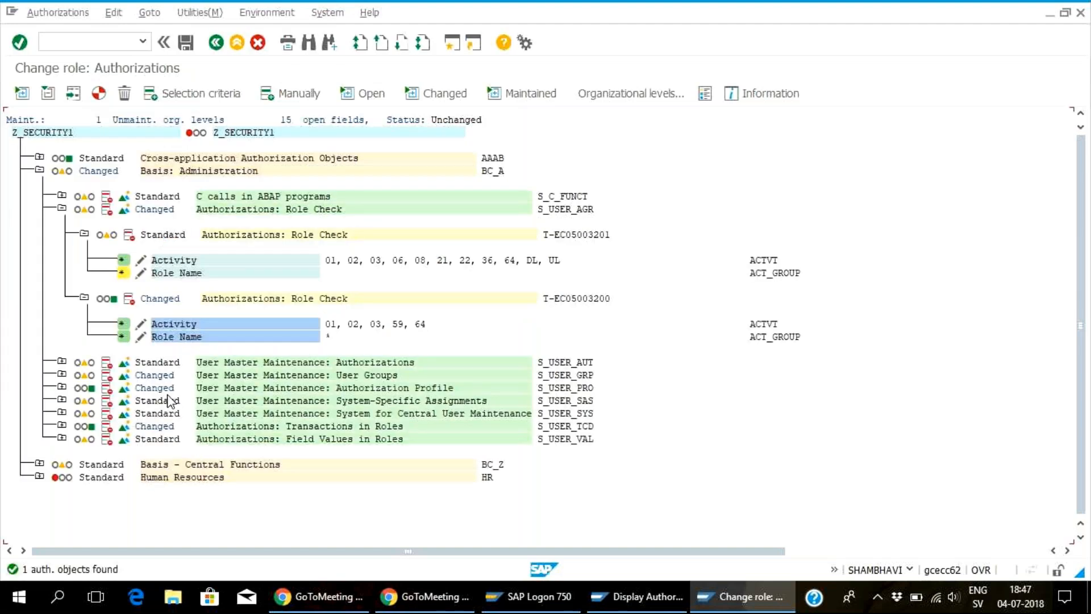
# Add activity DL (Download) to the changed Role Check authorization T-EC05003200 and generate the role's profile
pyautogui.click(123, 324)
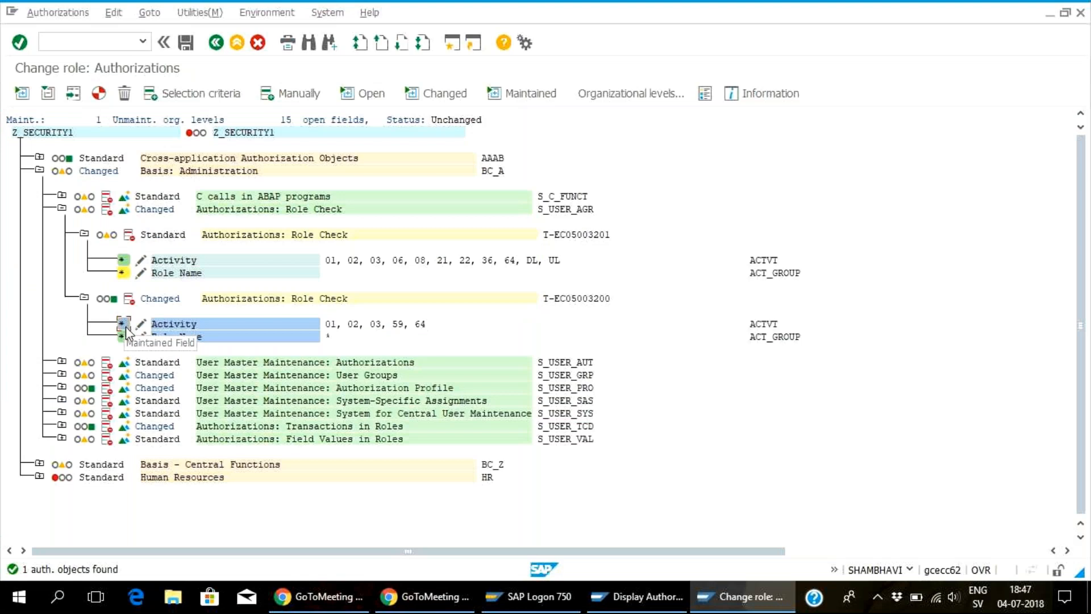
pyautogui.click(142, 324)
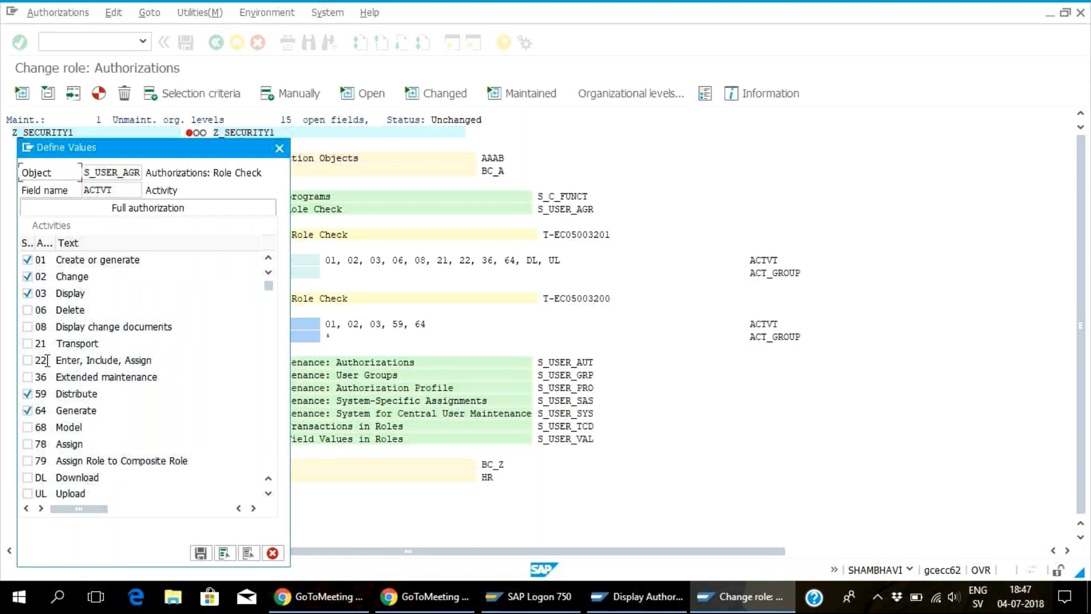
pyautogui.click(28, 478)
pyautogui.click(200, 553)
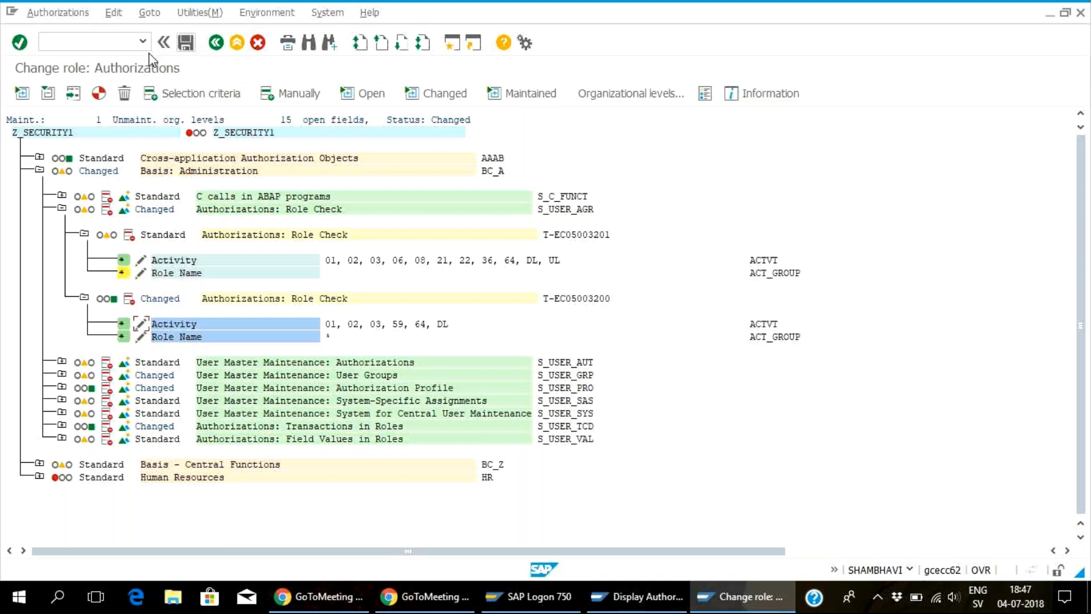
pyautogui.click(99, 93)
pyautogui.click(410, 210)
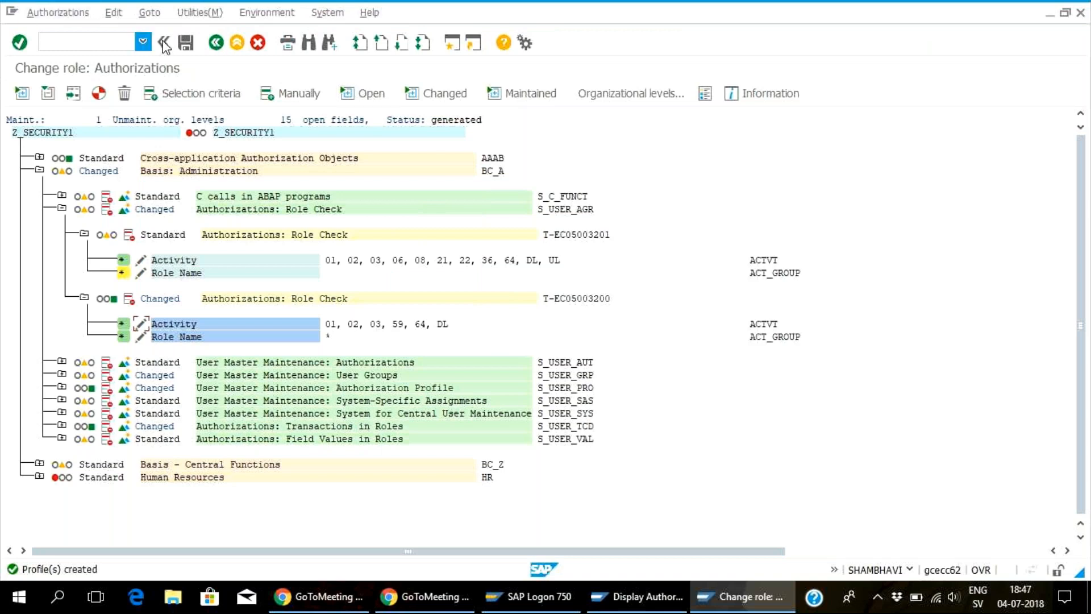
# Switch to the SECURITY1 session and leave the authorization data display for the SAP Easy Access screen
pyautogui.moveTo(618, 603)
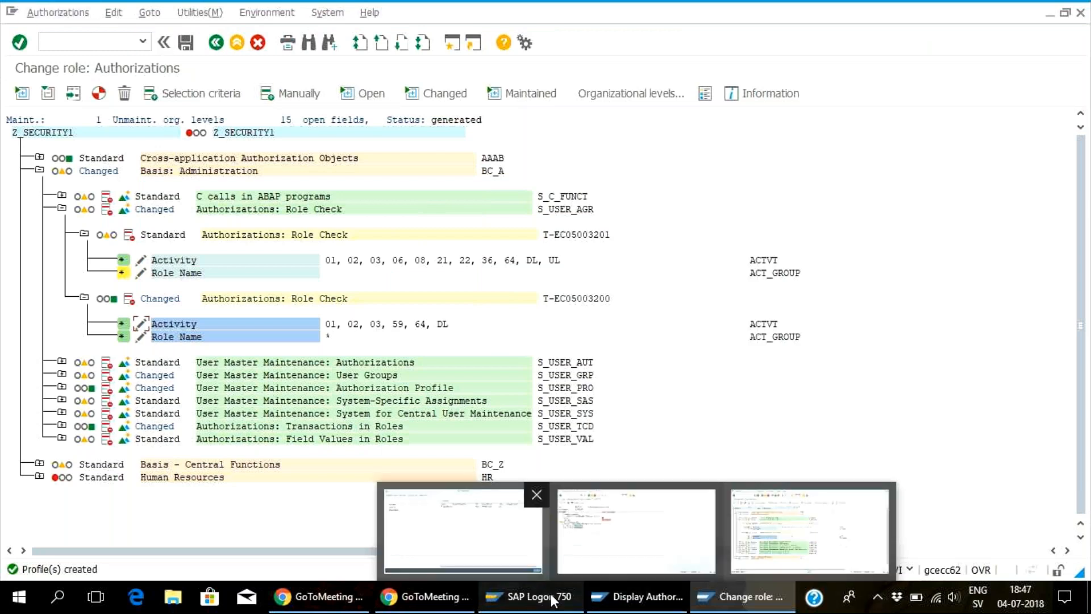
pyautogui.moveTo(623, 551)
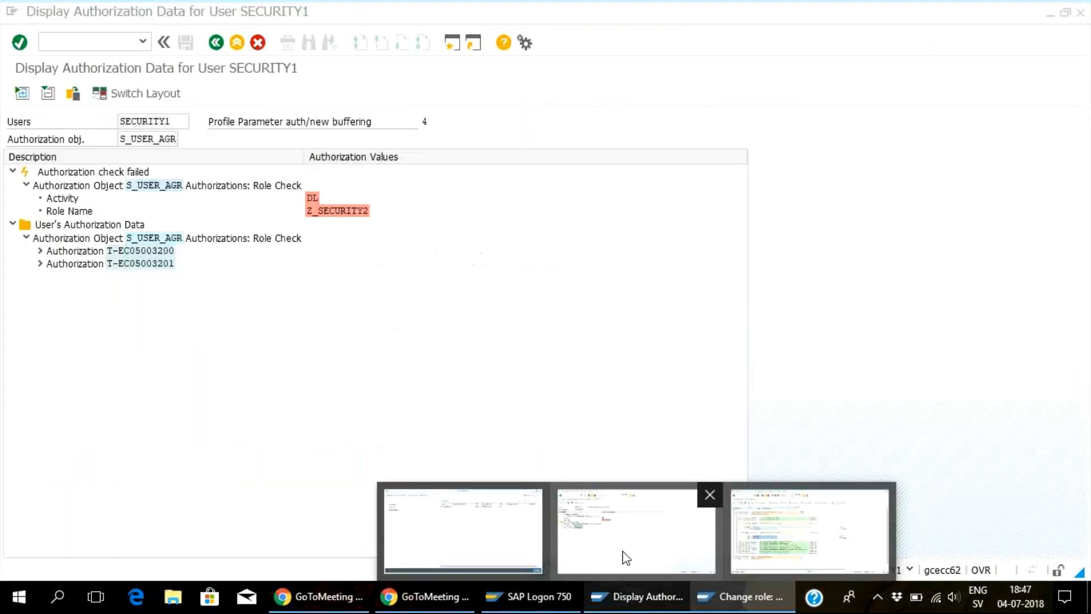
pyautogui.click(626, 557)
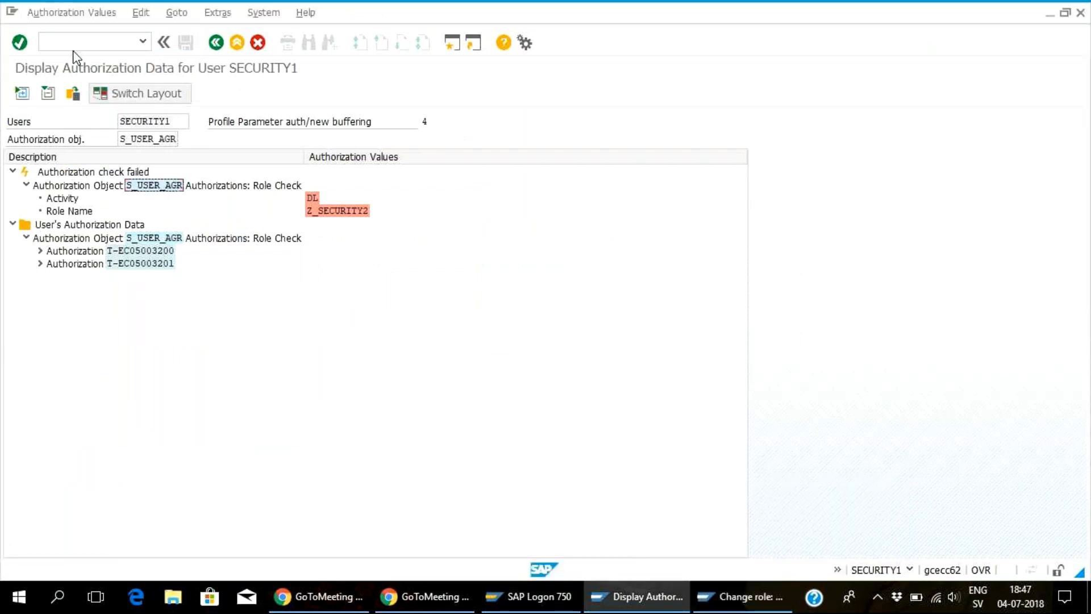
pyautogui.click(169, 49)
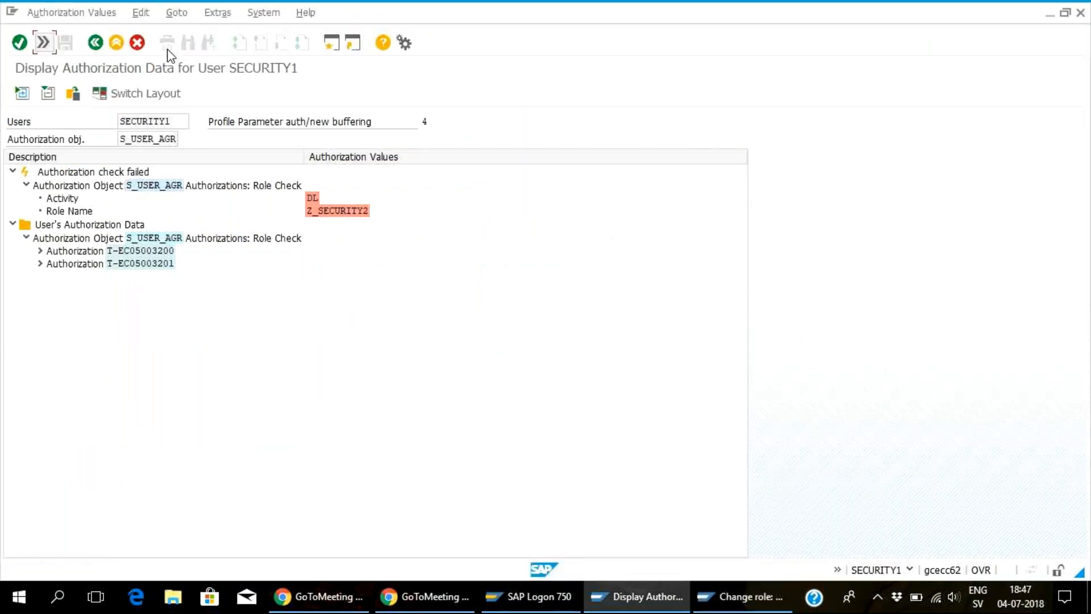
pyautogui.click(43, 42)
pyautogui.click(218, 50)
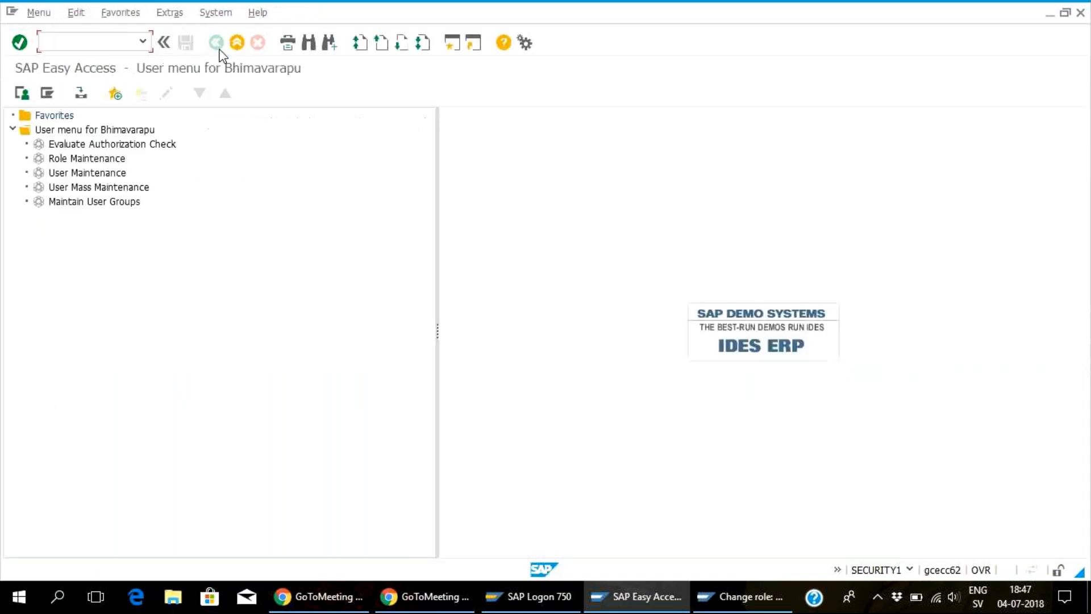
# Open role maintenance with transaction PFCG and enter Z_SECURITY1 as the role
pyautogui.write('pfcg')
pyautogui.press('Return')
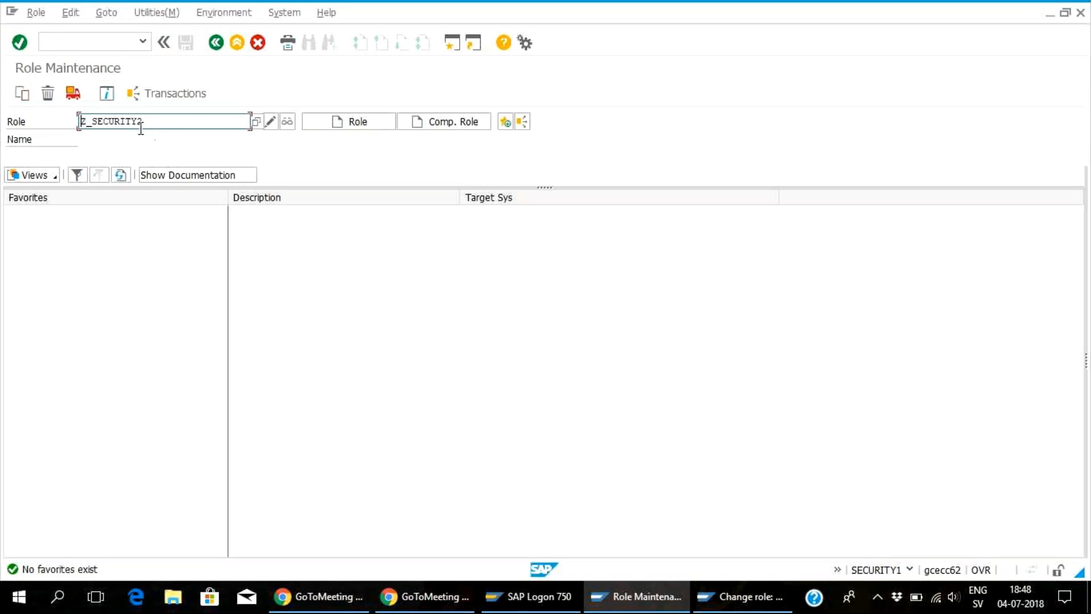
pyautogui.click(37, 16)
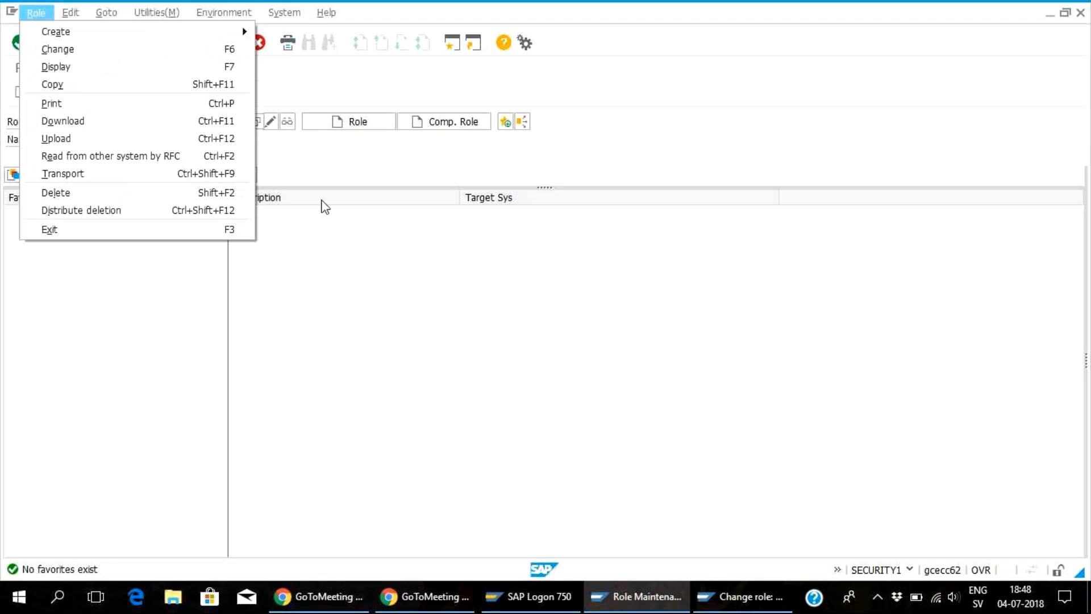
pyautogui.click(297, 163)
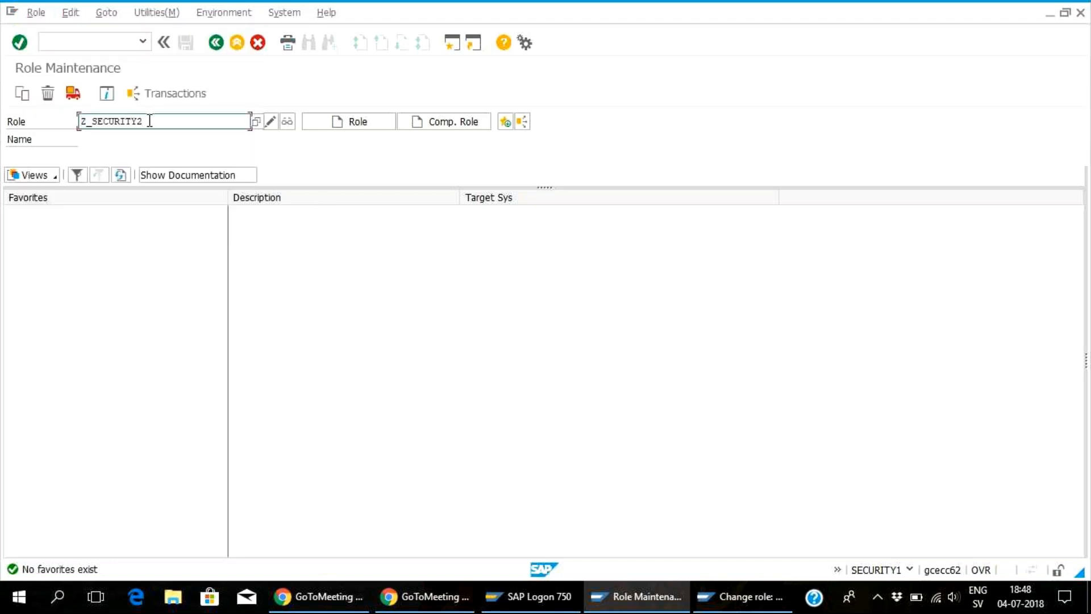
pyautogui.press('BackSpace')
pyautogui.write('1')
# Try to download role Z_SECURITY1 to the desktop as Z_SECURITY1.SAP
pyautogui.click(37, 14)
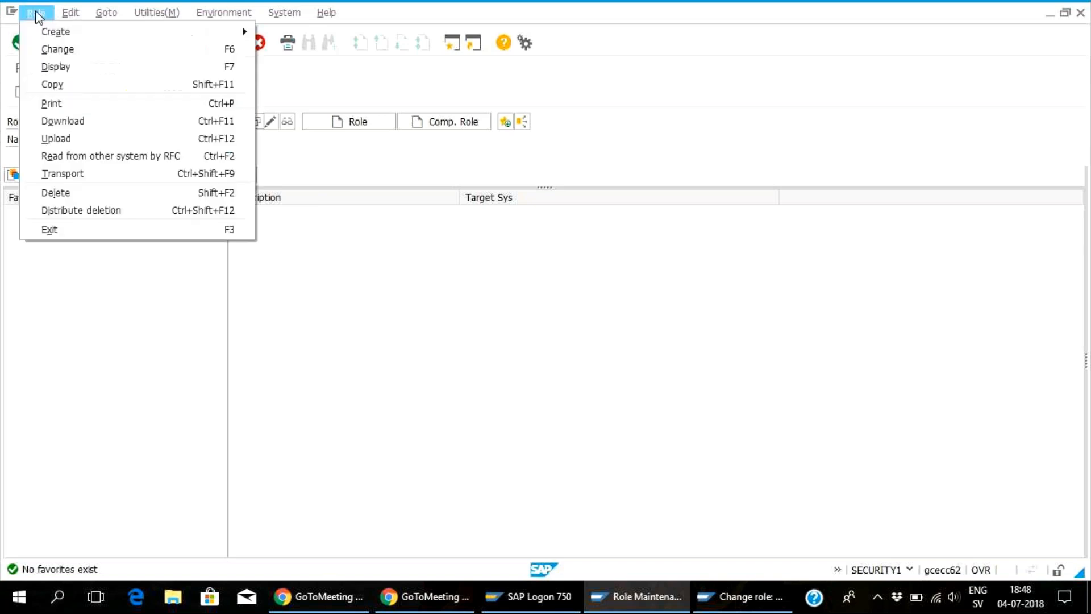
pyautogui.click(85, 124)
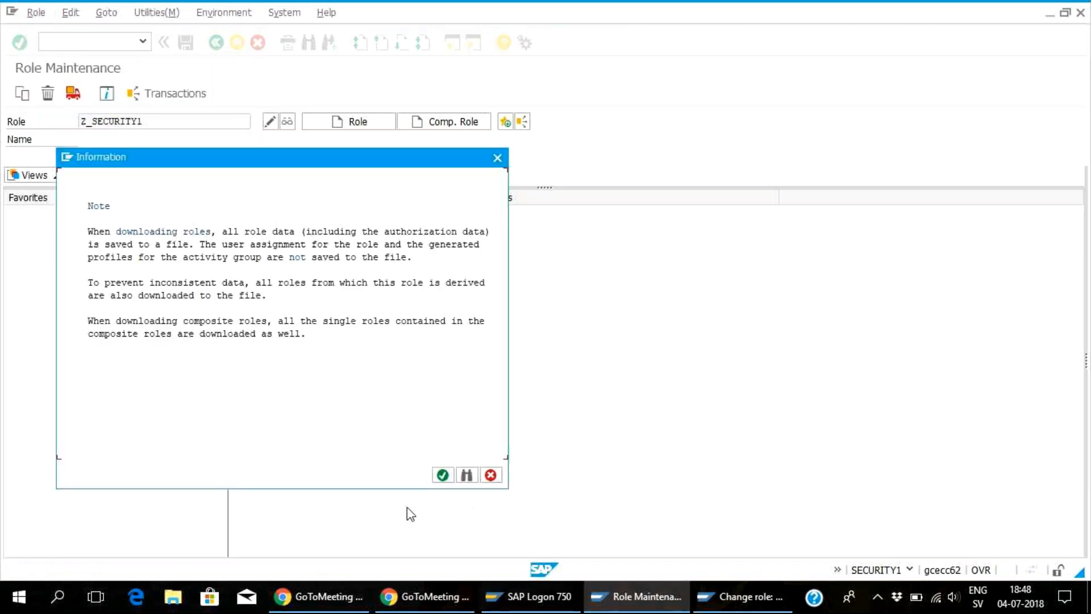
pyautogui.click(443, 475)
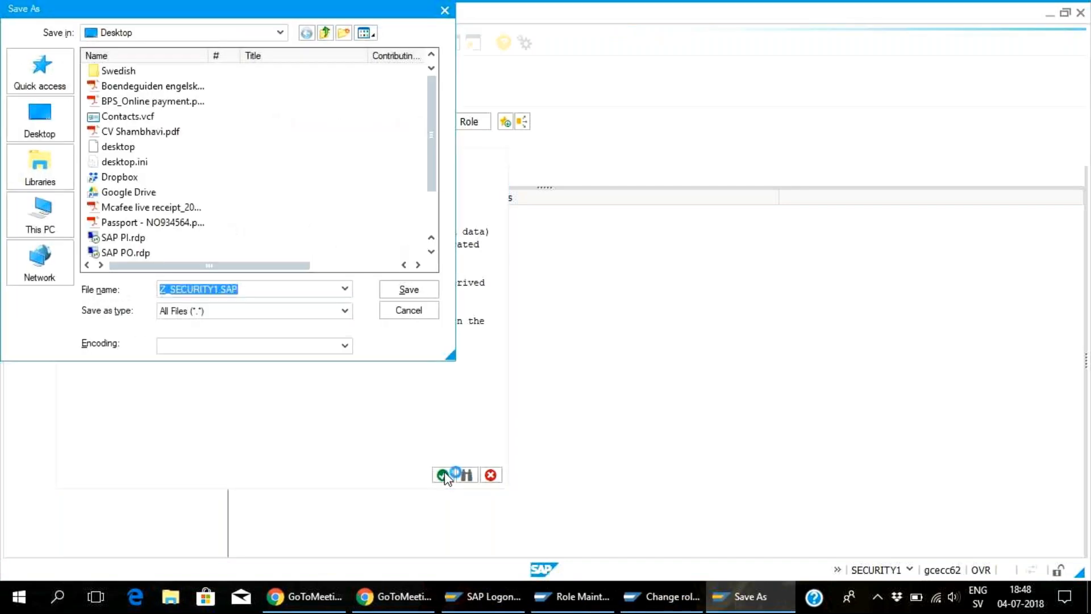
pyautogui.click(40, 123)
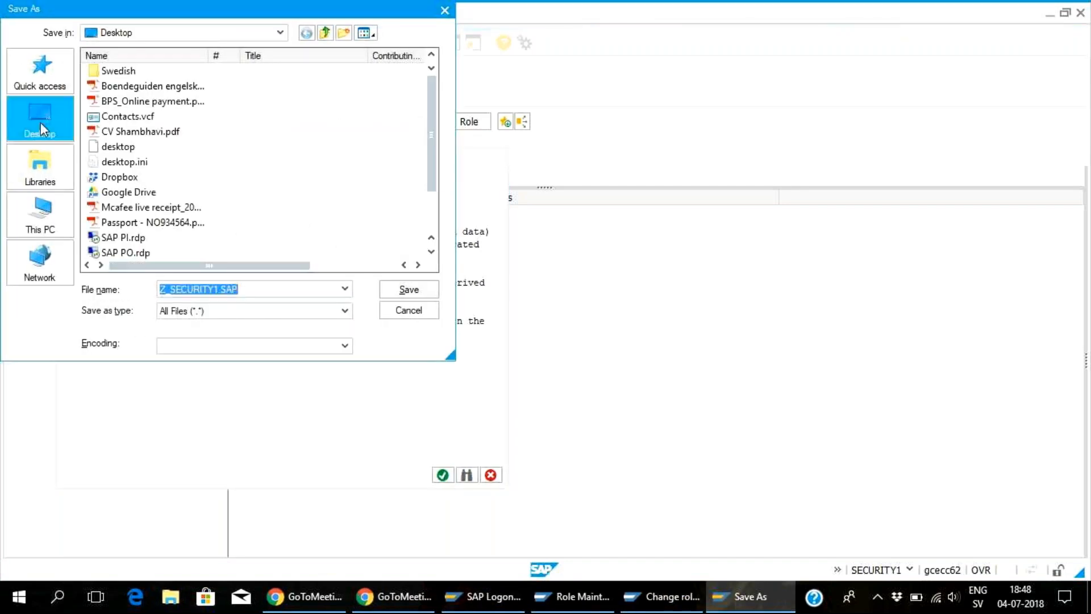
pyautogui.click(417, 292)
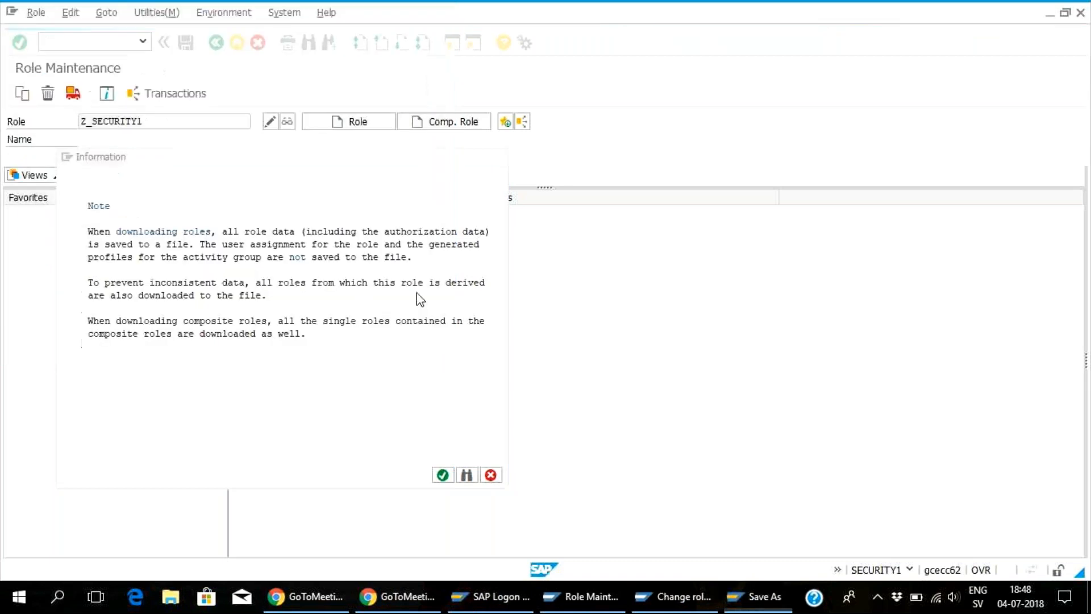
pyautogui.press('Return')
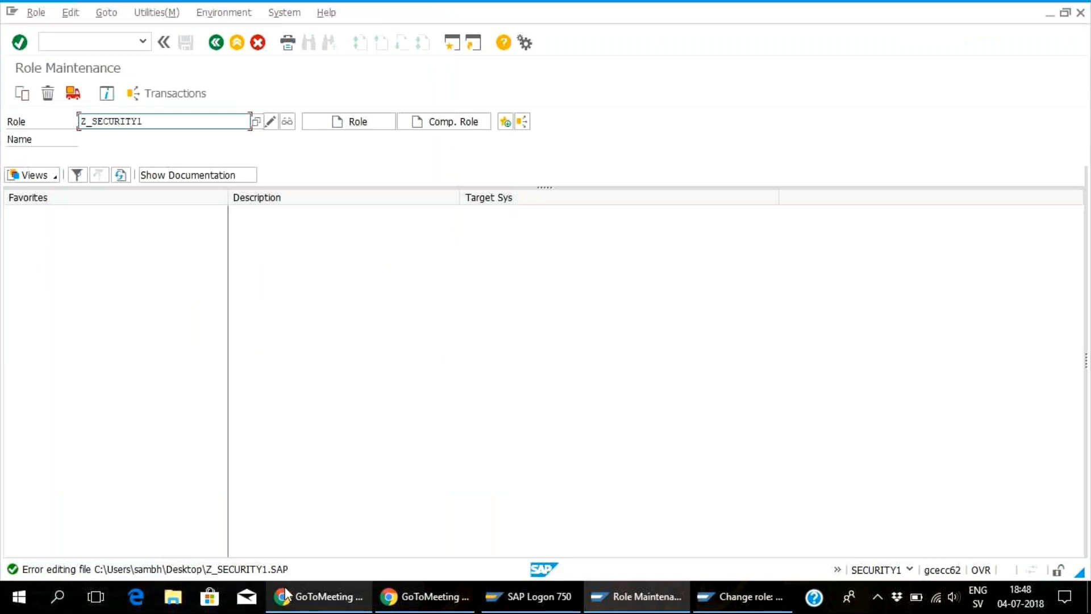
# Run SU53 in SECURITY1's session and expand the failed authorization object to examine its missing activity
pyautogui.click(117, 39)
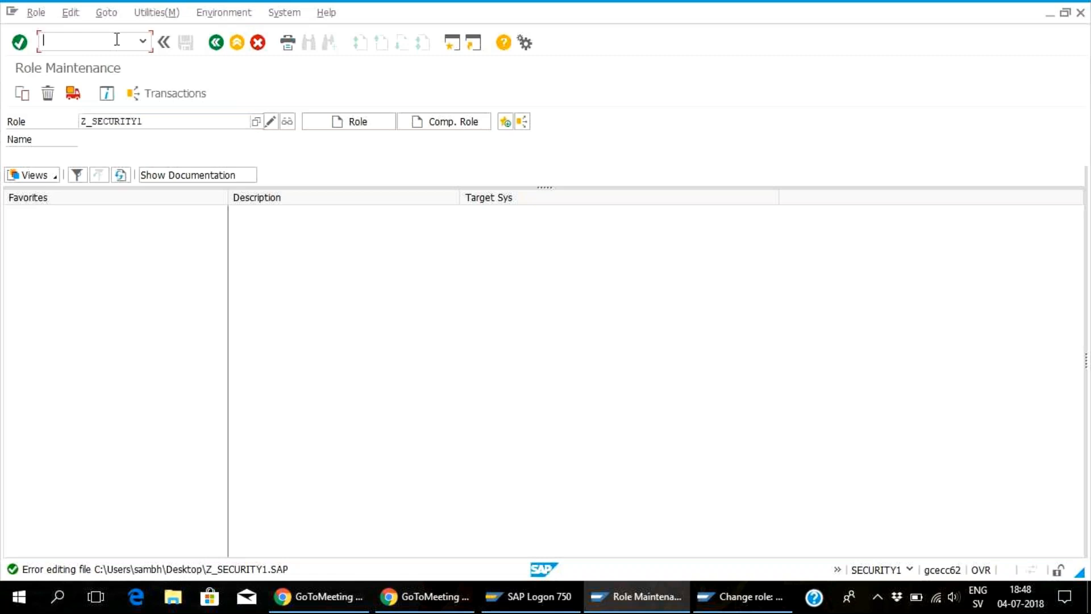
pyautogui.write('/su53')
pyautogui.click(49, 40)
pyautogui.press('Return')
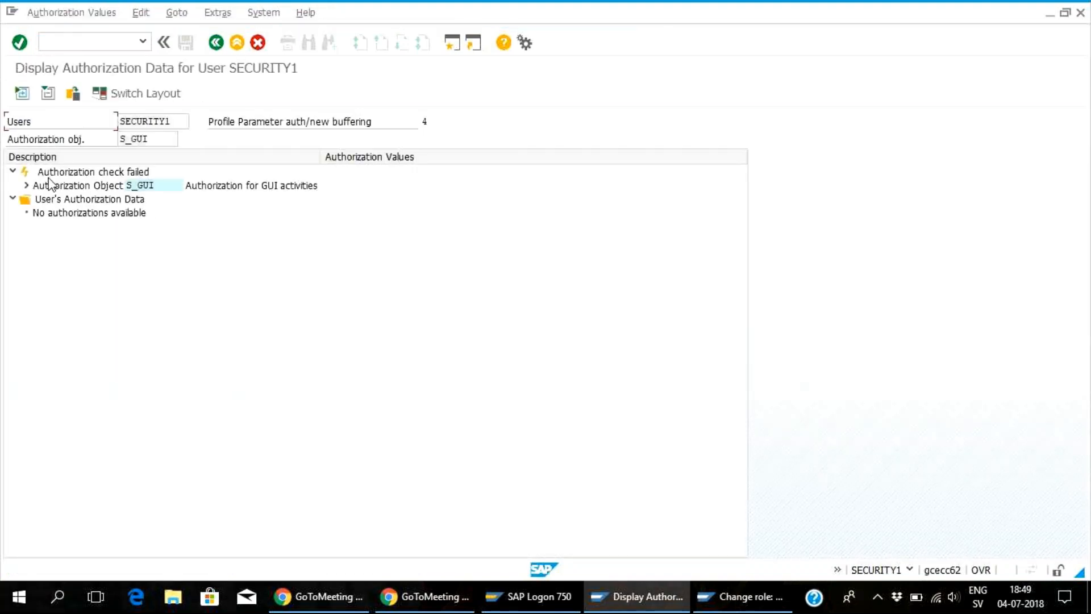
pyautogui.doubleClick(50, 184)
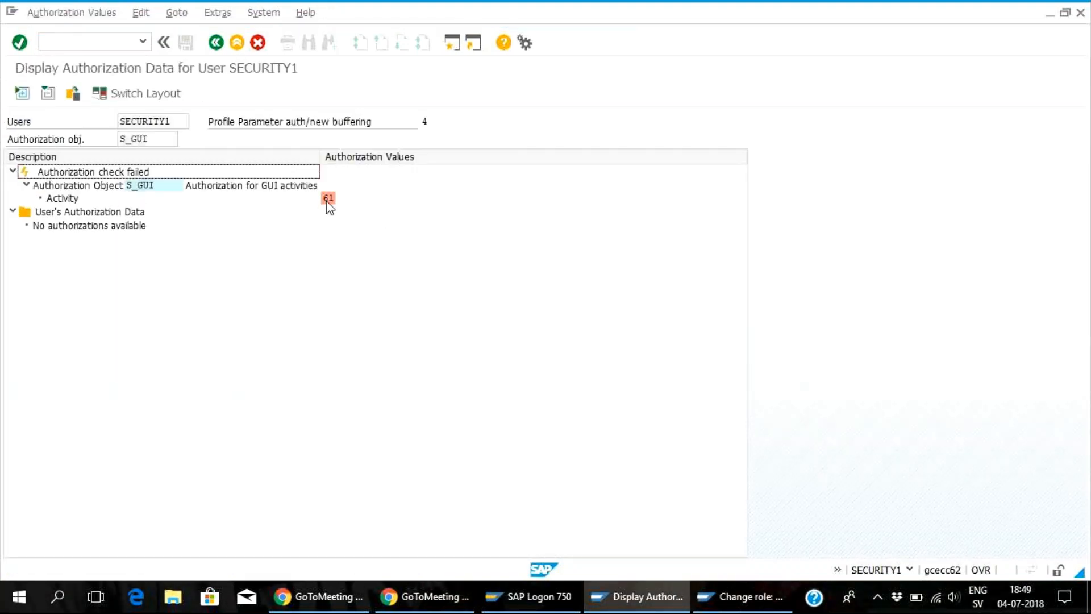
pyautogui.click(170, 189)
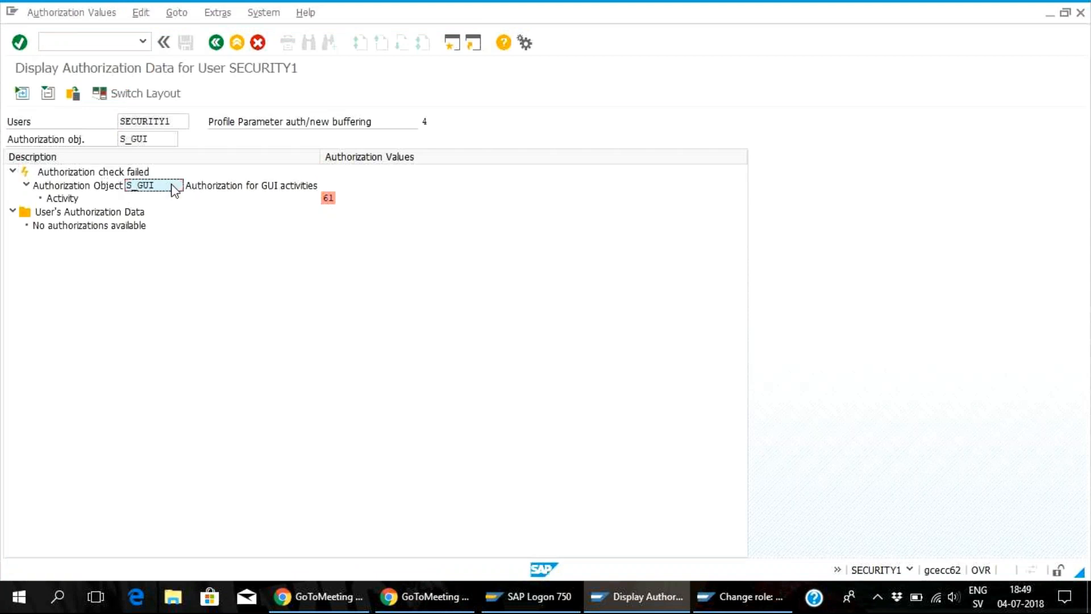
# In the role change session, add authorization object S_GUI with activity 61 to Z_SECURITY1 and generate the profile
pyautogui.moveTo(768, 606)
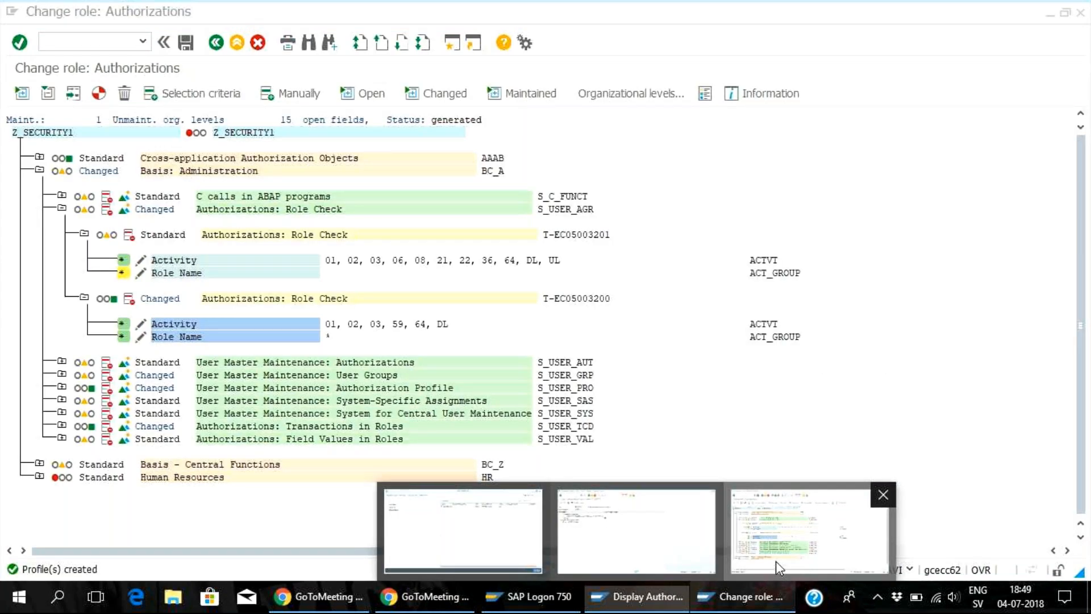
pyautogui.click(776, 560)
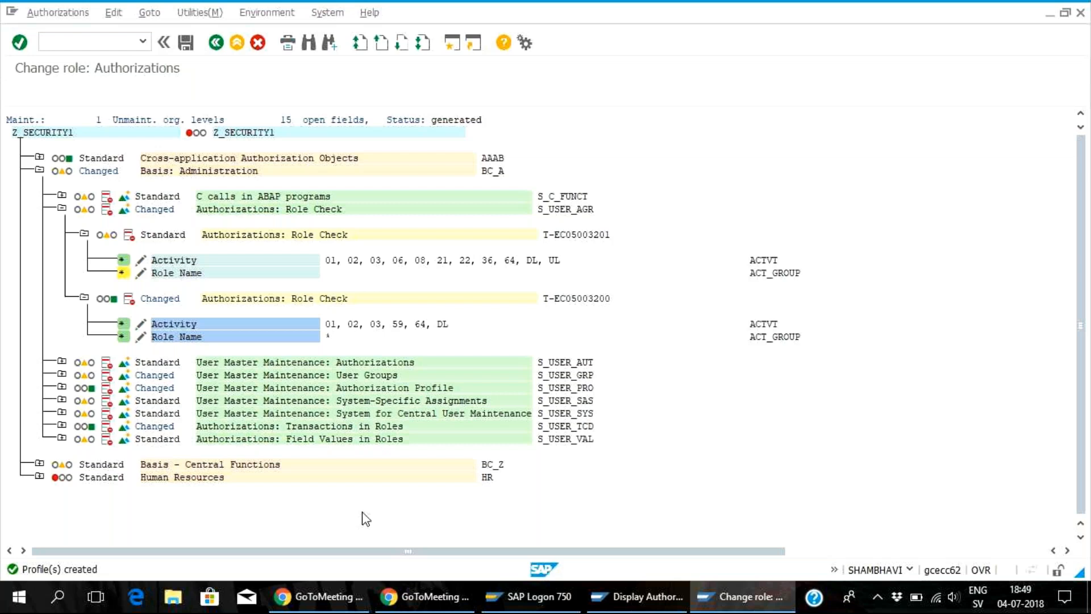
pyautogui.hotkey('ctrl', 'f')
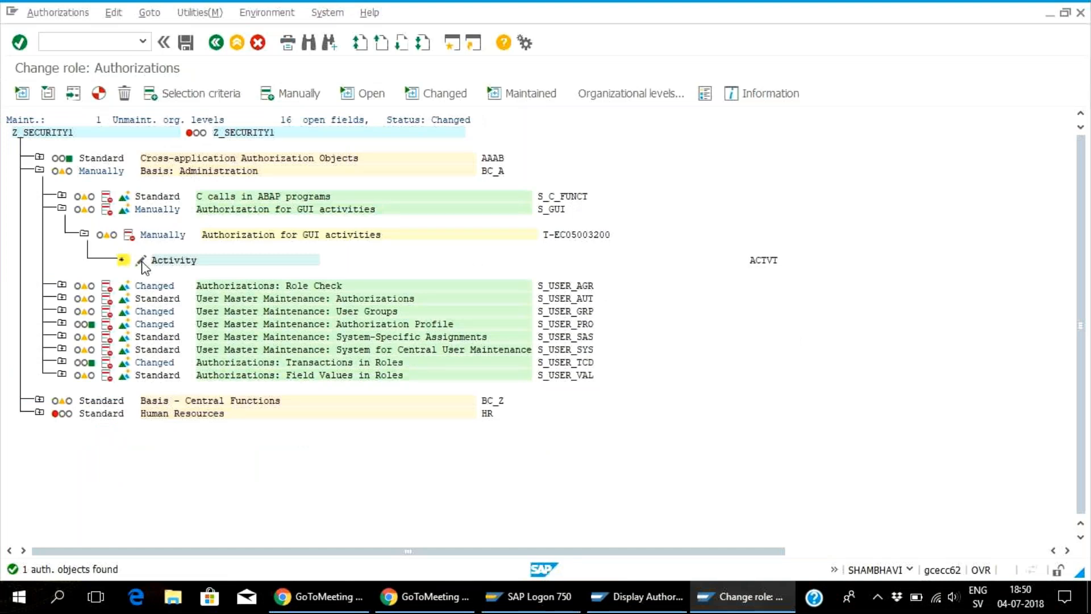
pyautogui.click(142, 265)
pyautogui.click(28, 310)
pyautogui.click(201, 553)
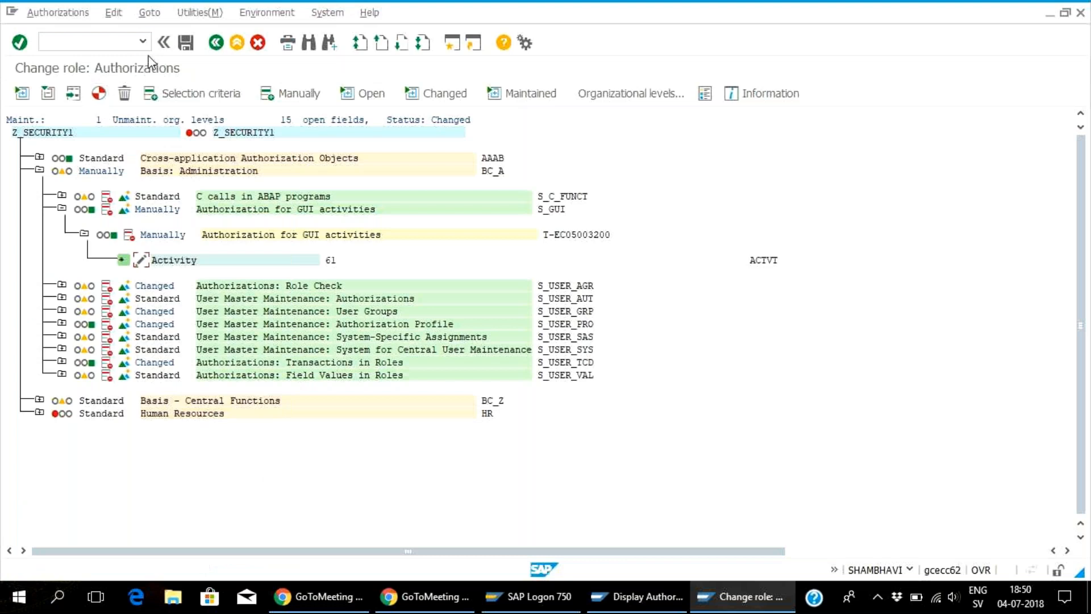
pyautogui.click(98, 93)
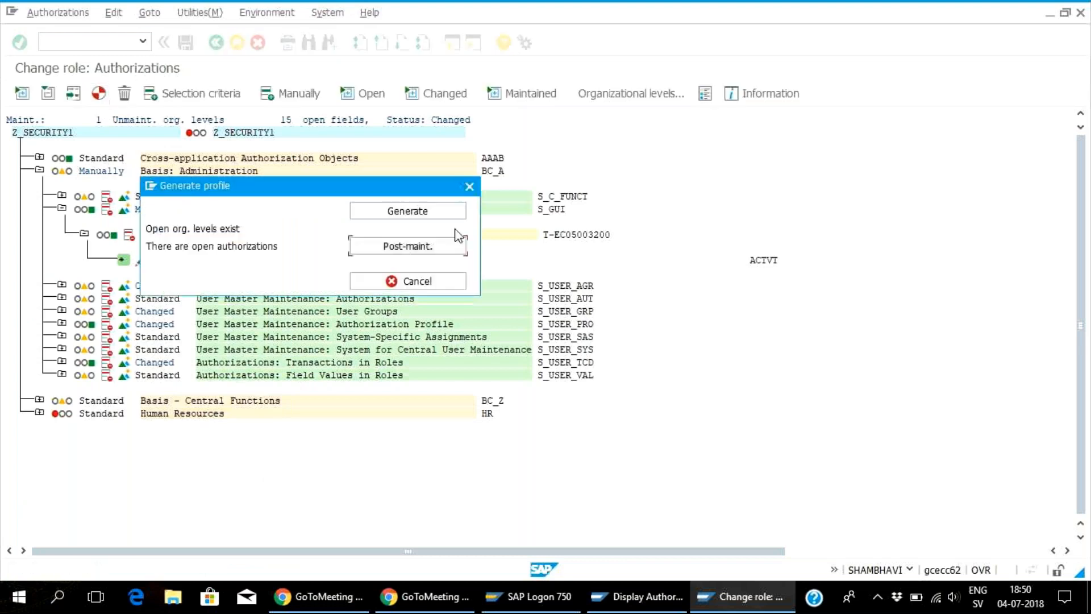
pyautogui.click(447, 218)
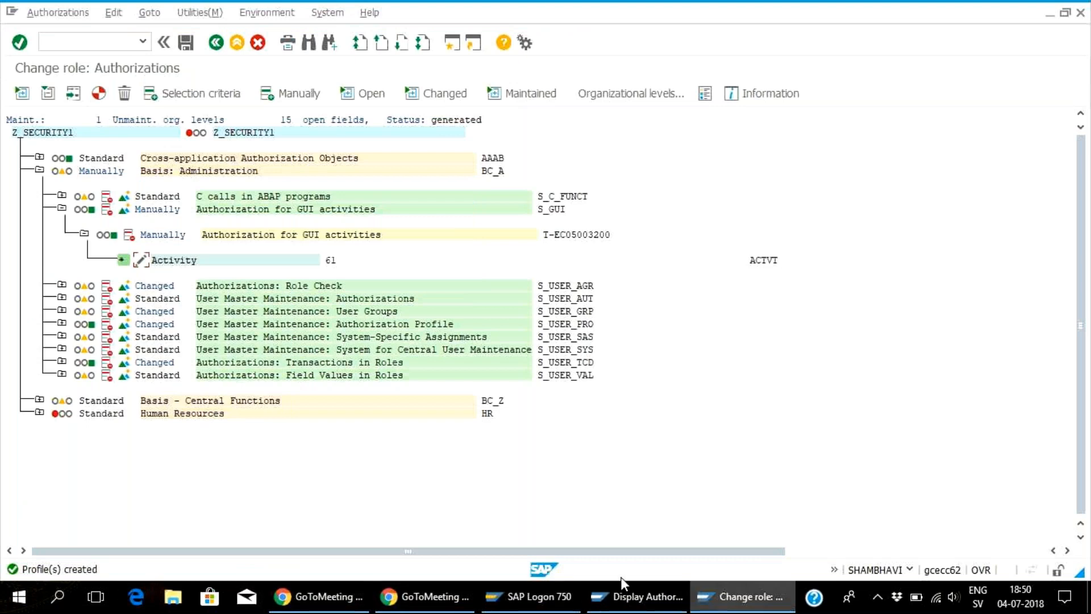
# Return to SECURITY1's session and open role maintenance with /npfcg
pyautogui.moveTo(630, 601)
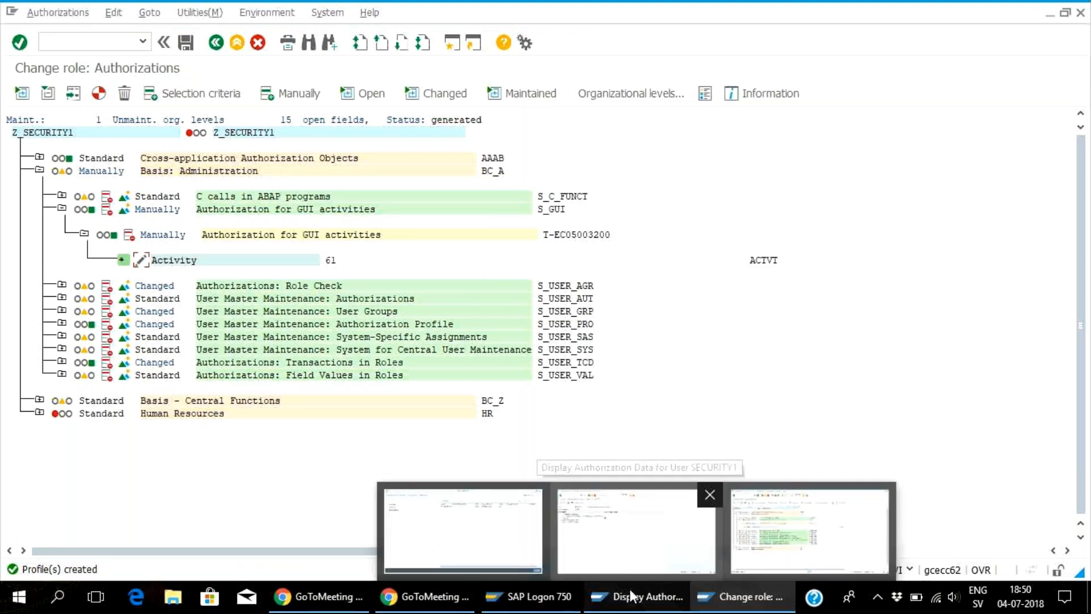
pyautogui.click(644, 559)
pyautogui.click(70, 41)
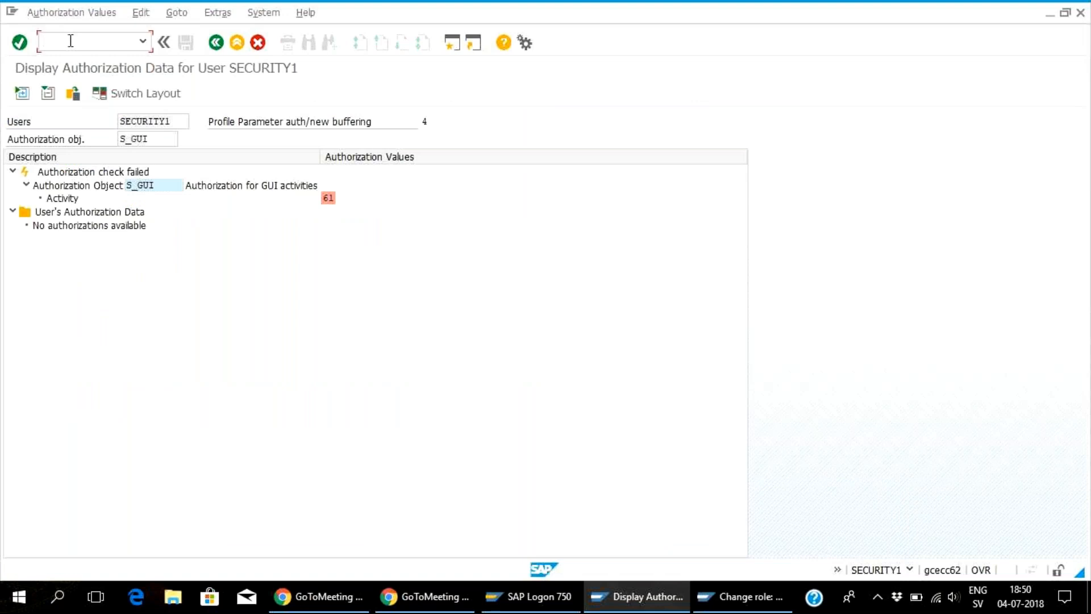
pyautogui.write('/npfcg')
pyautogui.press('Return')
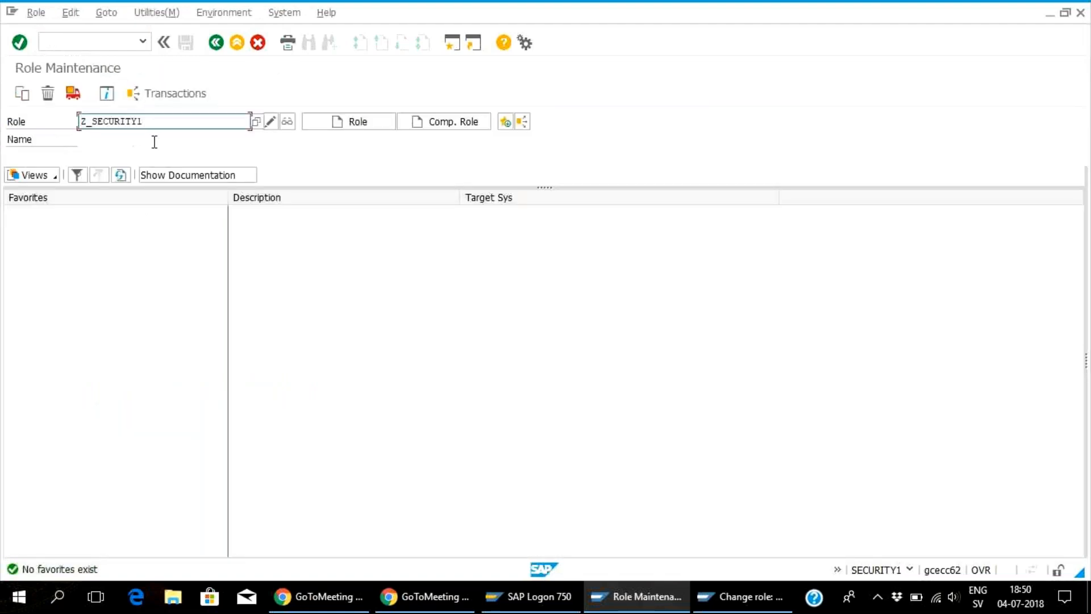
# Download role Z_SECURITY1 to the desktop as Z_SECURITY1.SAP and allow SAP GUI to create the file
pyautogui.click(37, 13)
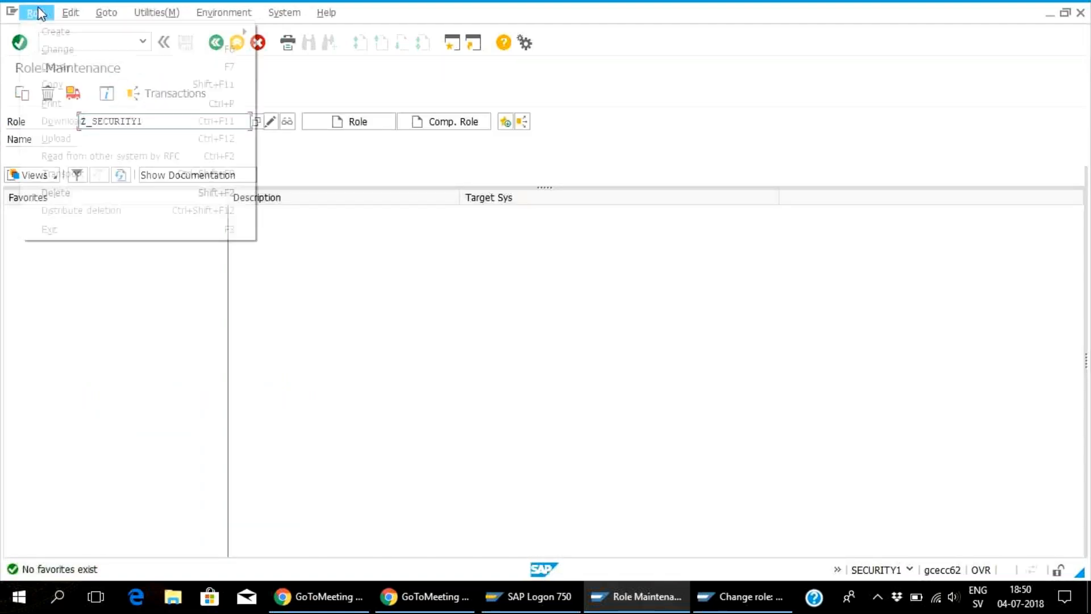
pyautogui.click(74, 123)
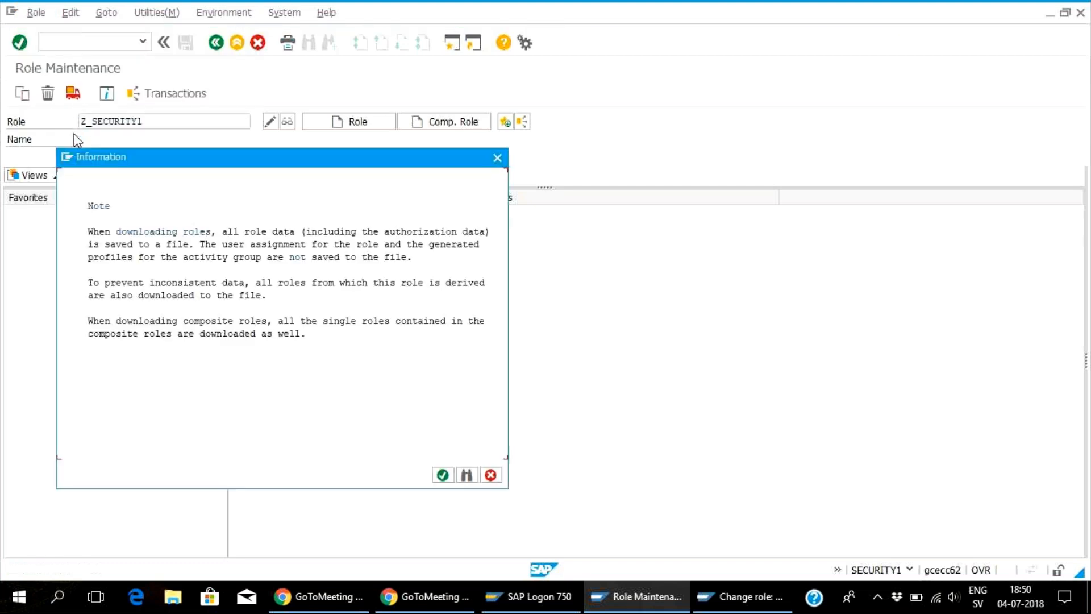
pyautogui.click(444, 479)
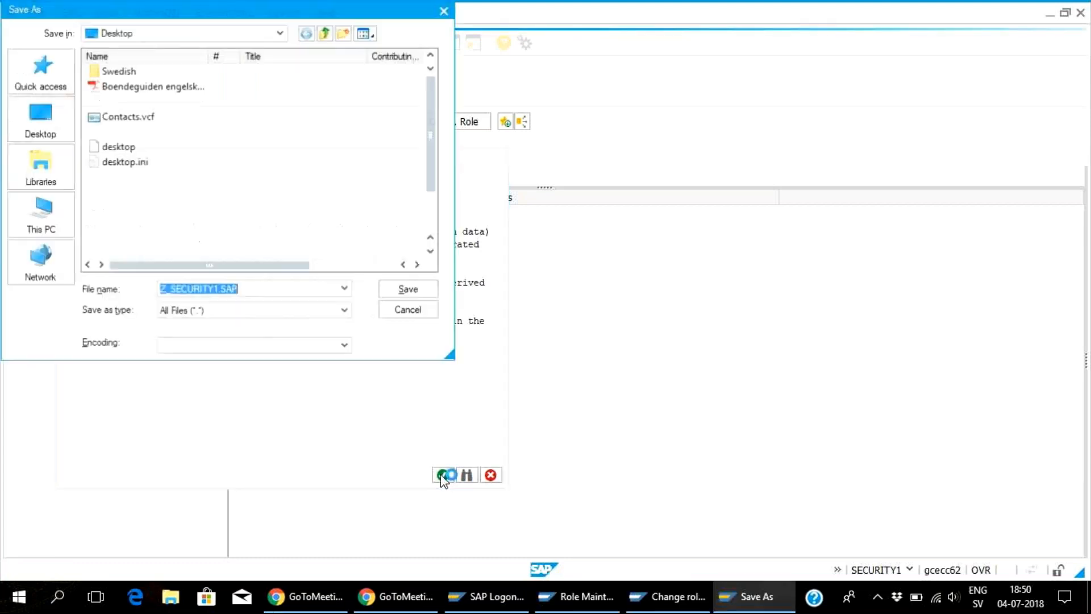
pyautogui.click(43, 114)
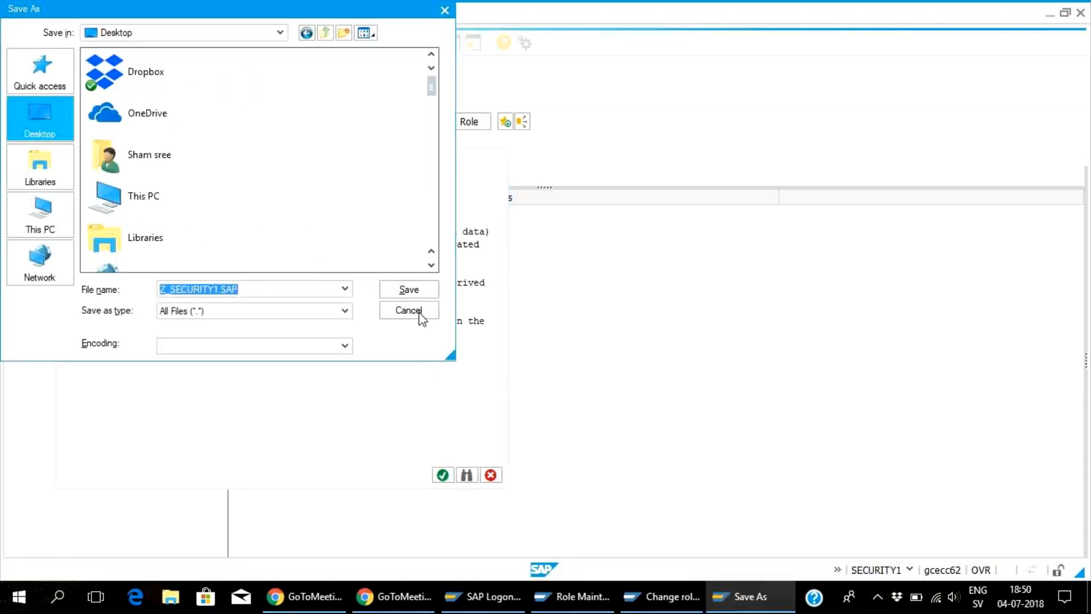
pyautogui.click(409, 290)
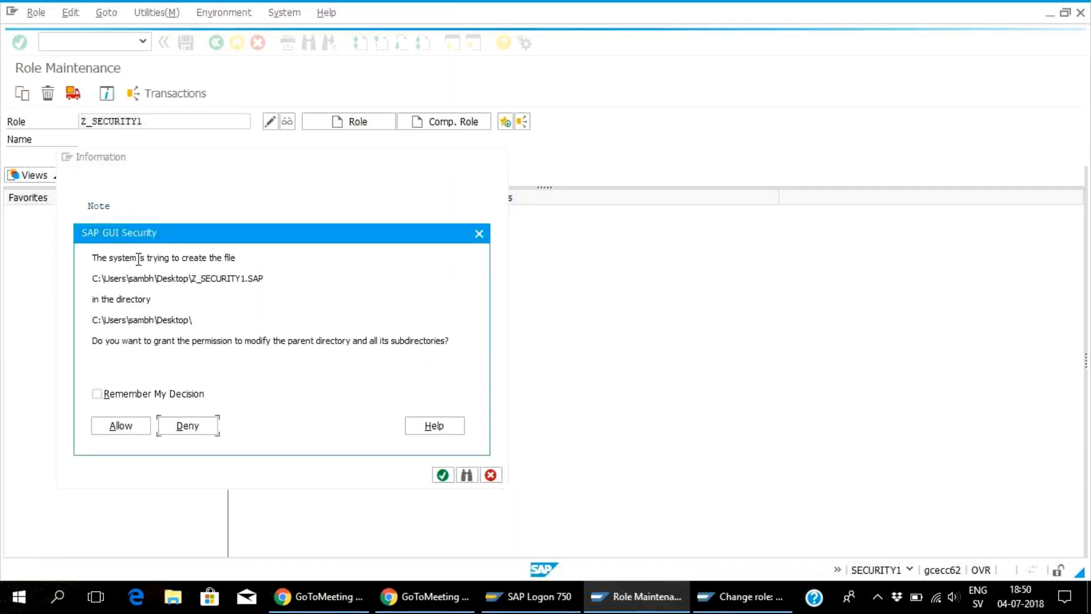
pyautogui.click(127, 431)
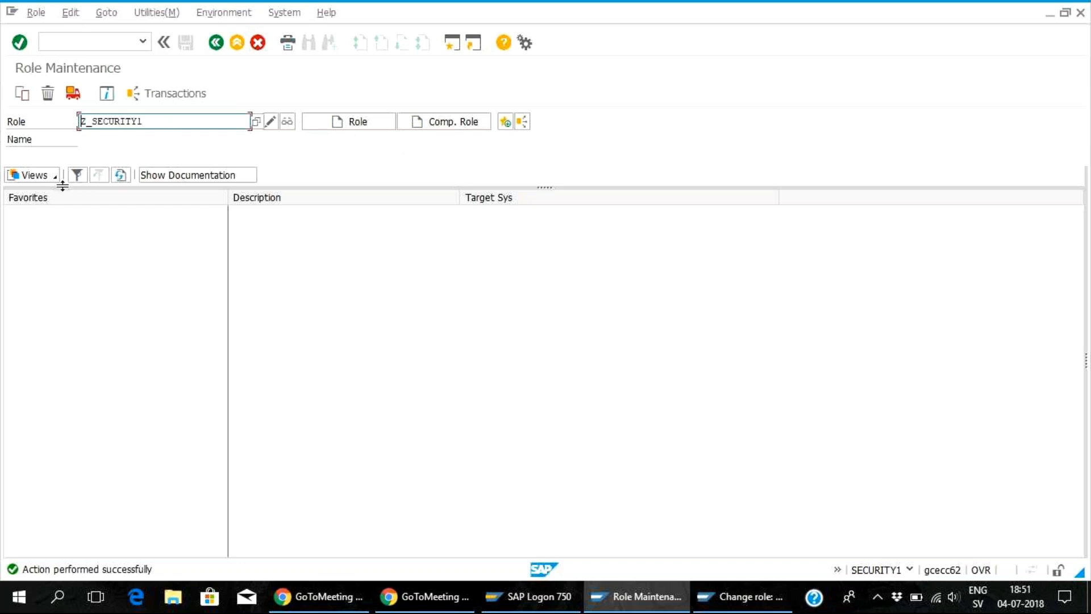
# Try to open role Z_SECURITY1 in change mode from SECURITY1's session
pyautogui.click(90, 40)
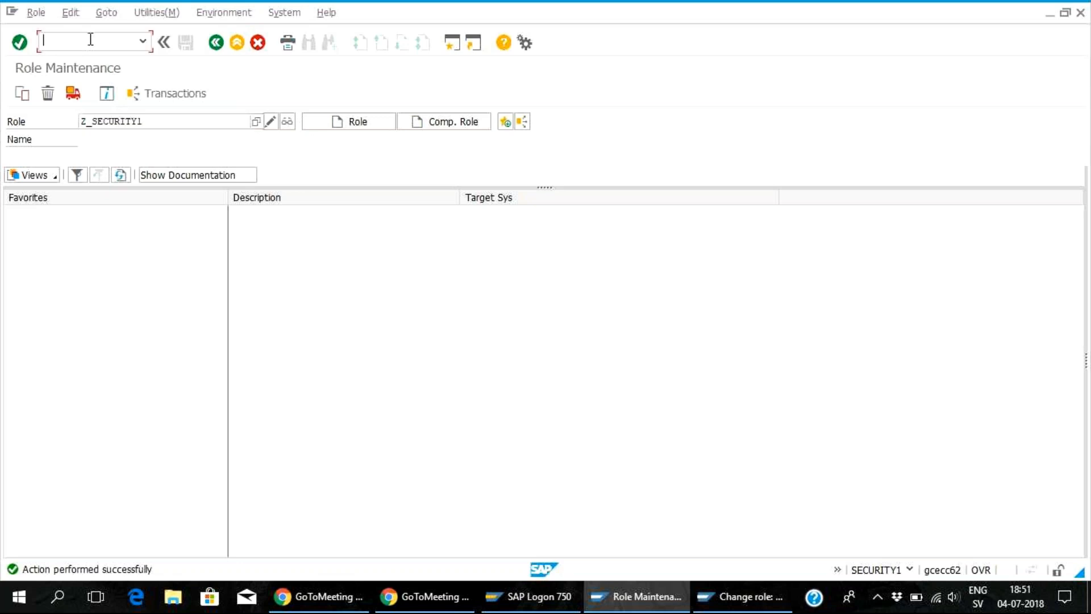
pyautogui.click(270, 123)
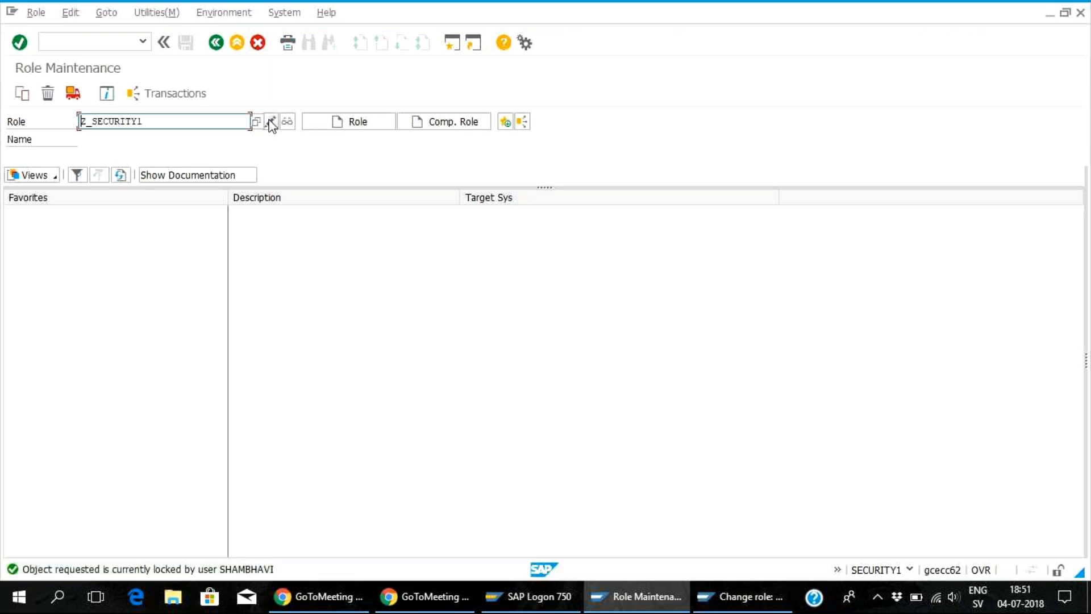
pyautogui.click(272, 124)
# Try to run transactions SN50 and SM50 from SECURITY1's session
pyautogui.click(99, 42)
pyautogui.write('/')
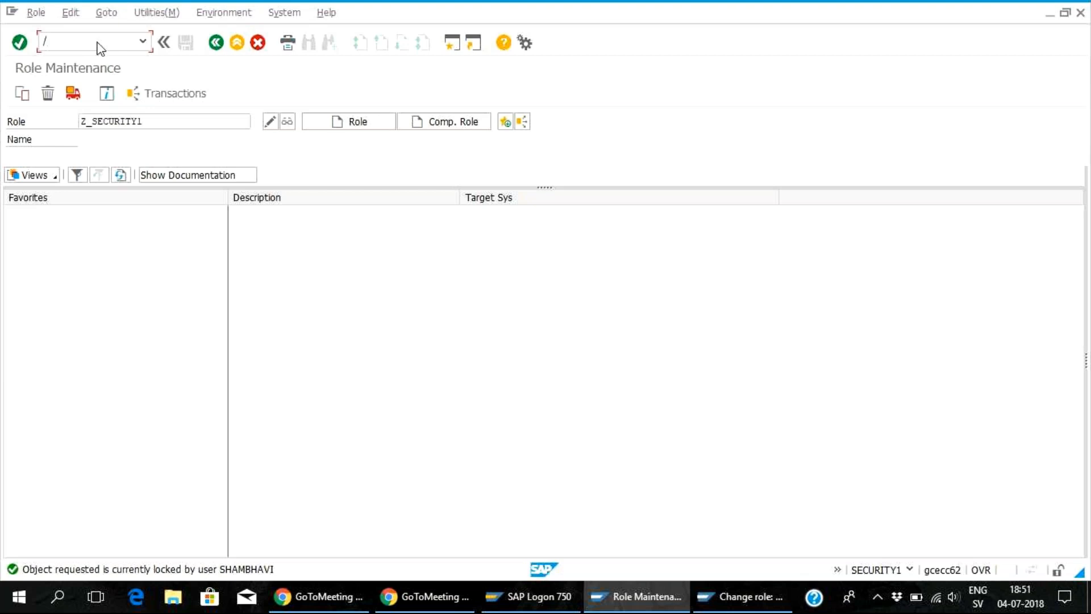
pyautogui.write('nsn')
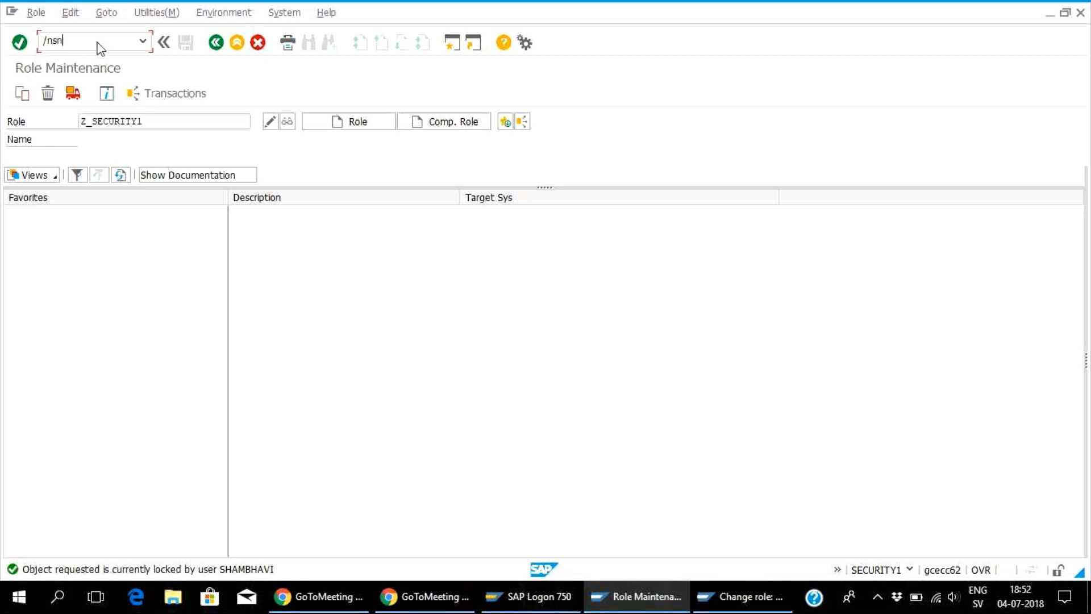
pyautogui.write('50')
pyautogui.press('Return')
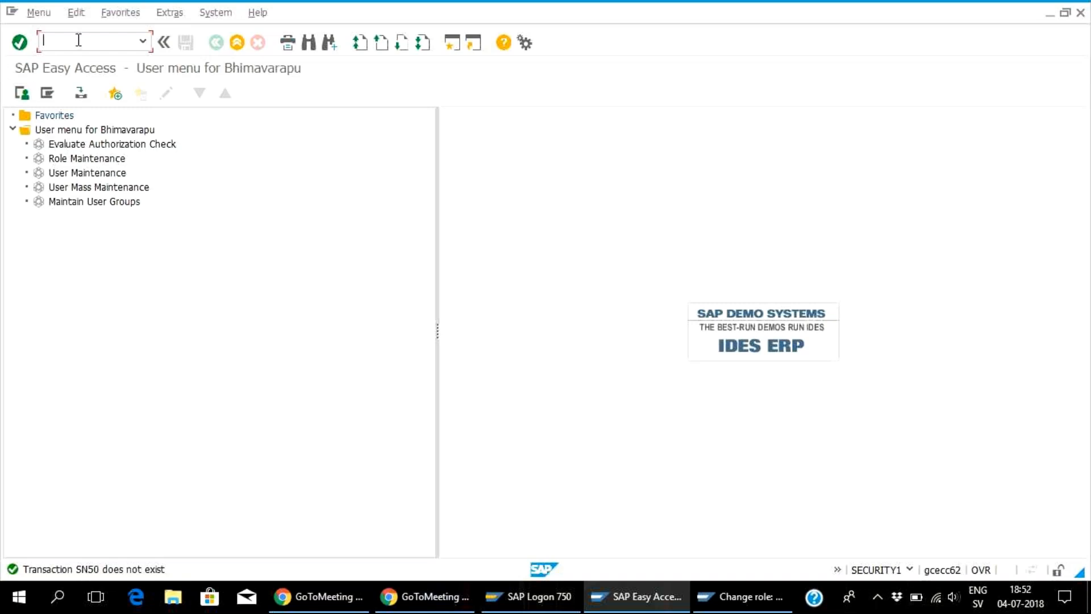
pyautogui.write('/nsm50')
pyautogui.press('Return')
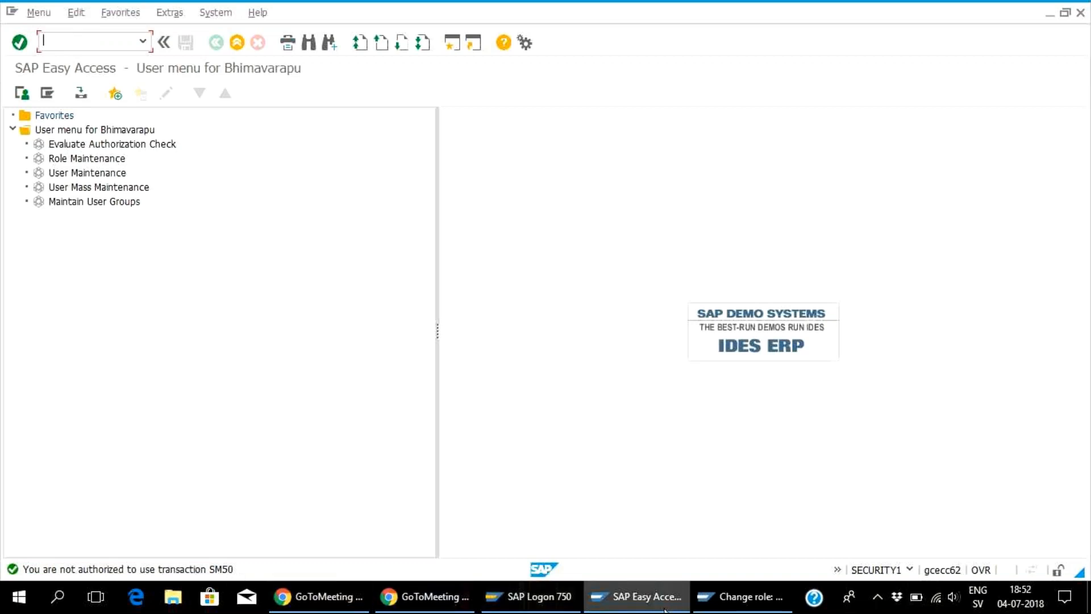
# Run /nsu53 in SECURITY1's session and expand the failed S_TCODE check to examine the missing transaction code
pyautogui.moveTo(744, 603)
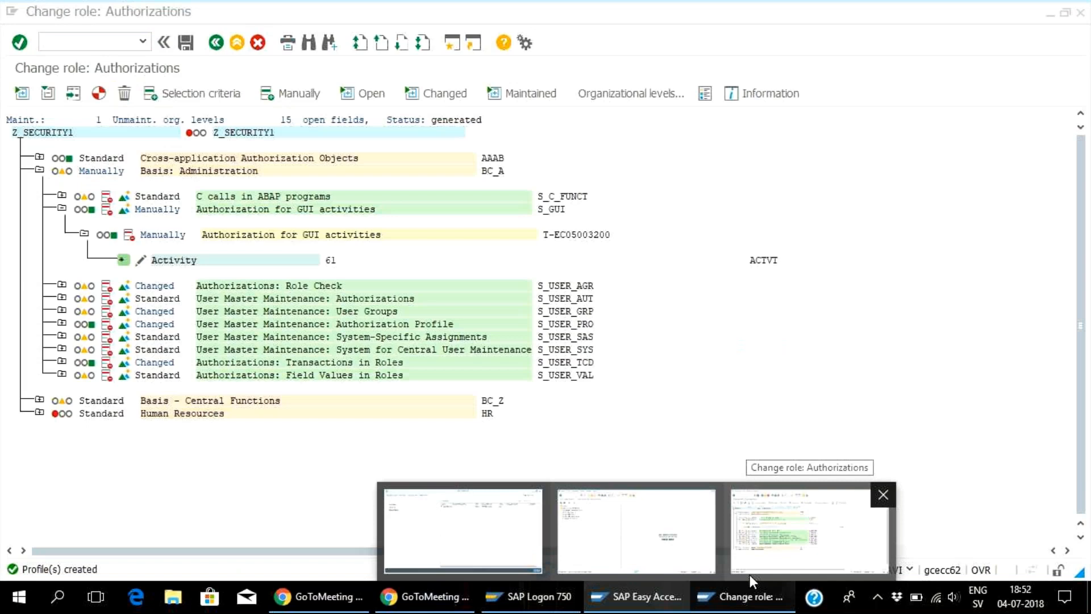
pyautogui.click(749, 574)
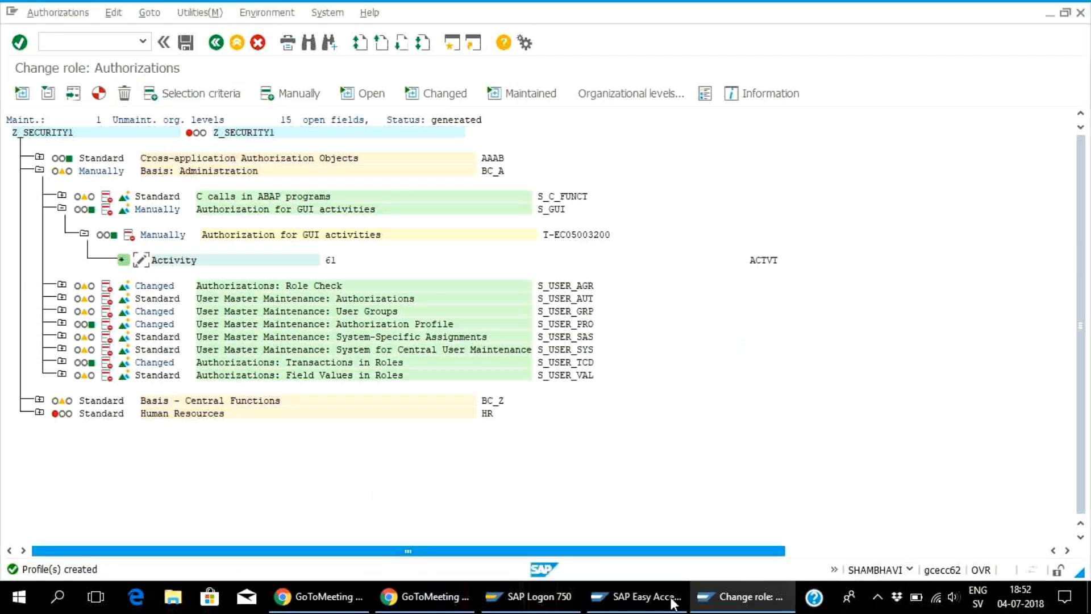
pyautogui.click(612, 599)
pyautogui.click(77, 42)
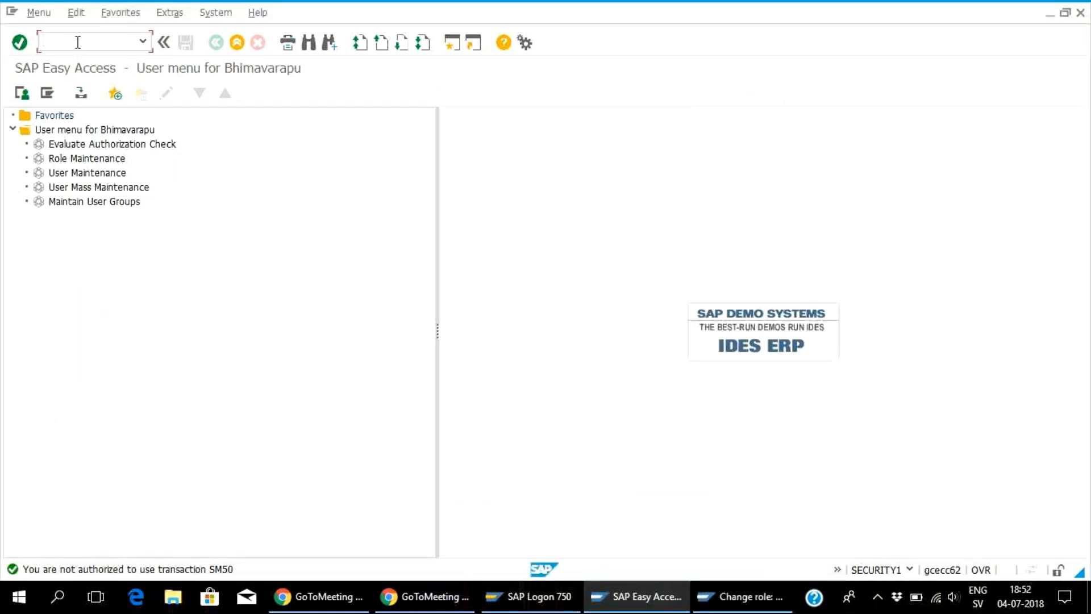
pyautogui.write('/nsu53')
pyautogui.press('Return')
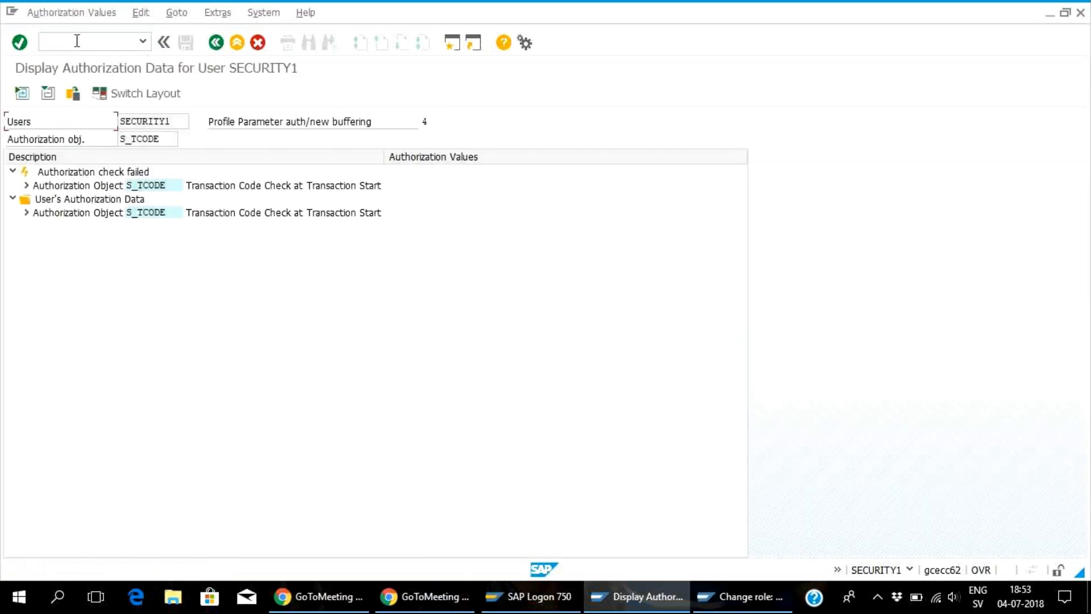
pyautogui.click(28, 186)
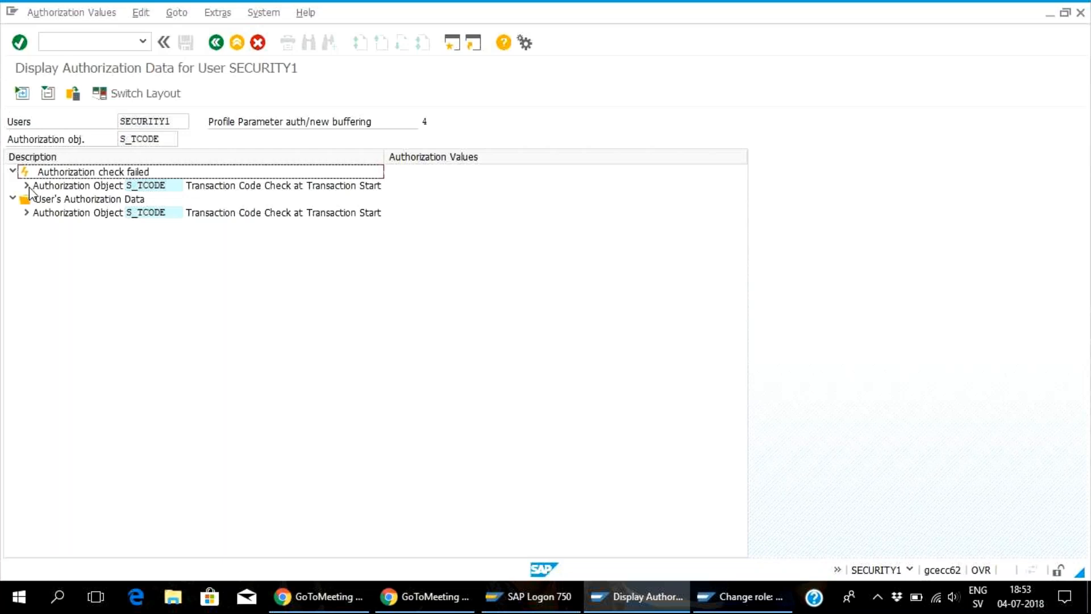
pyautogui.click(26, 187)
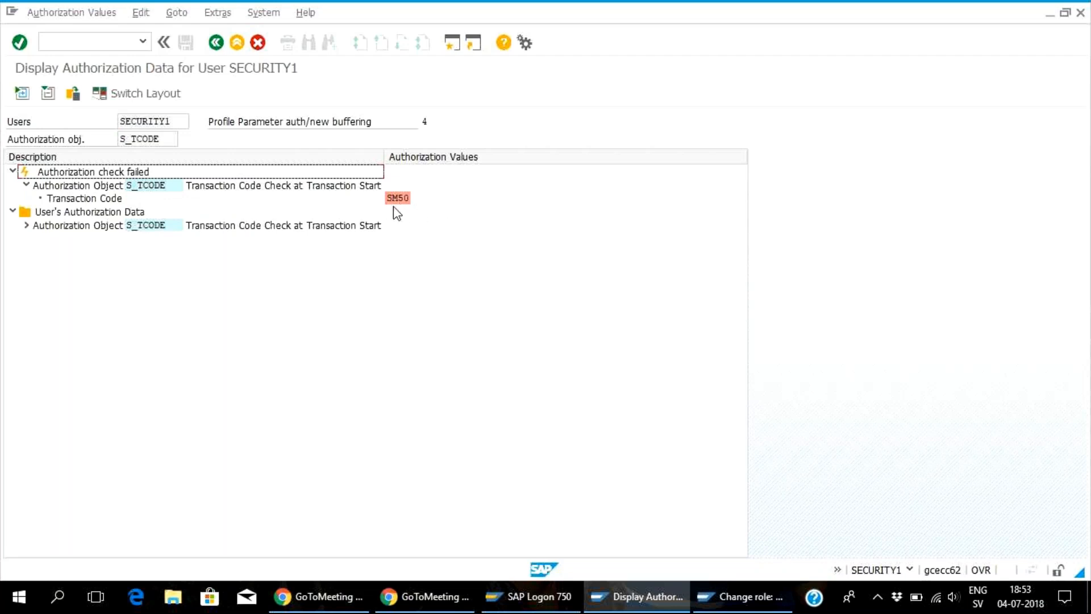
pyautogui.click(149, 187)
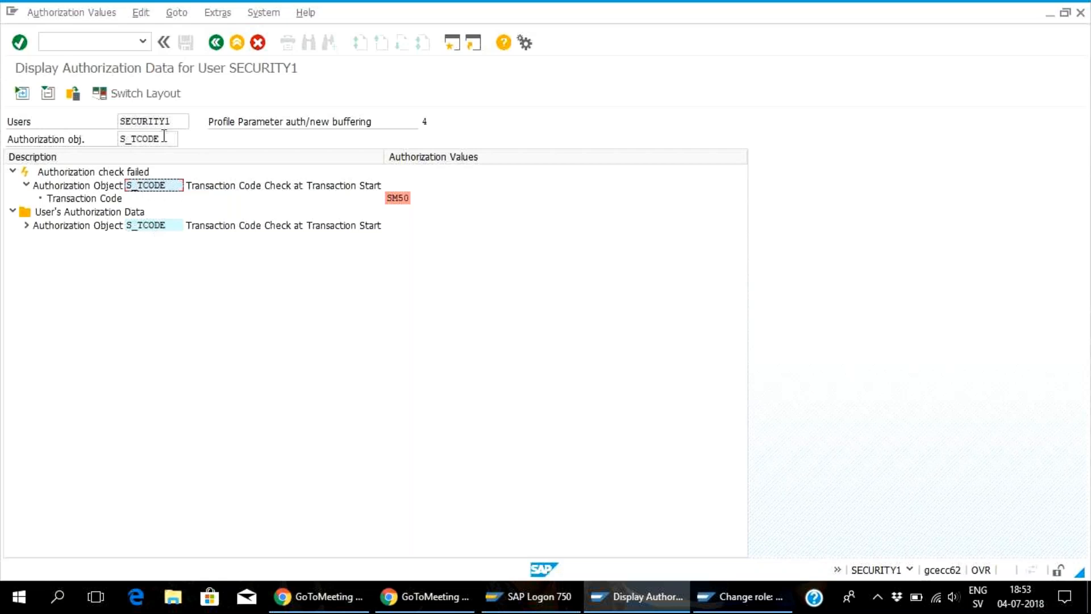
# Try to run transaction SM50 again from SECURITY1's session with /nsm50
pyautogui.click(110, 41)
pyautogui.write('/nsm')
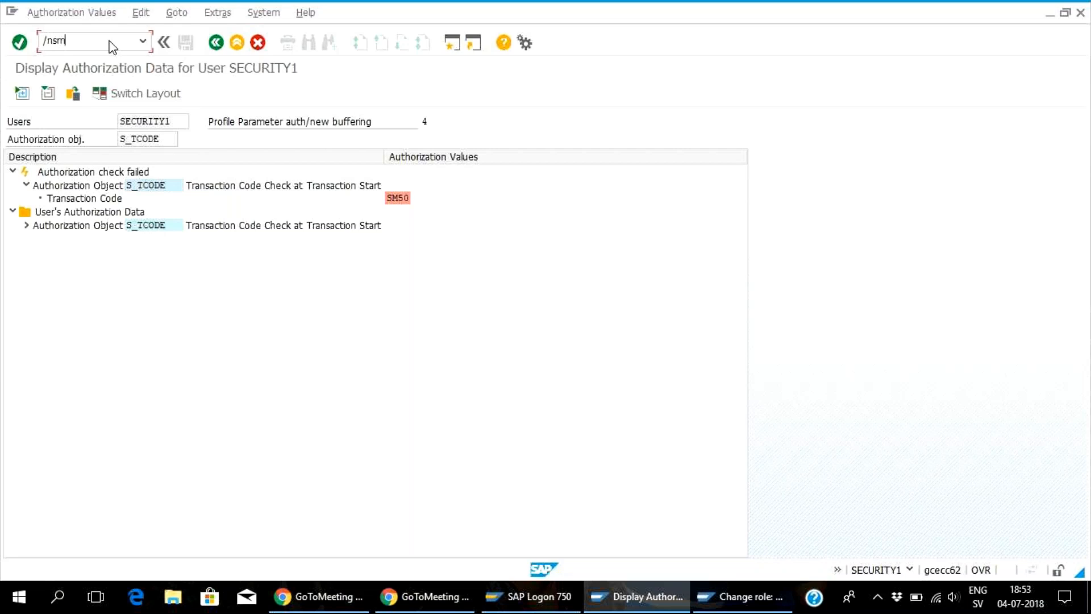
pyautogui.write('50')
pyautogui.press('Return')
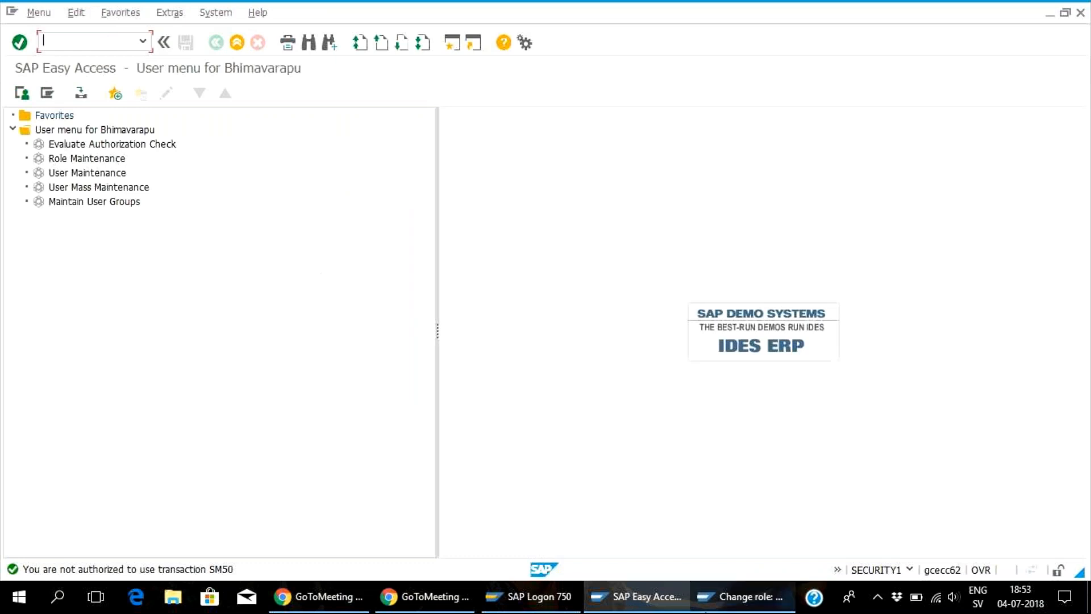
# Return to the authorizations of role Z_SECURITY1 in the administrator's session and find authorization object S_TCODE
pyautogui.moveTo(714, 608)
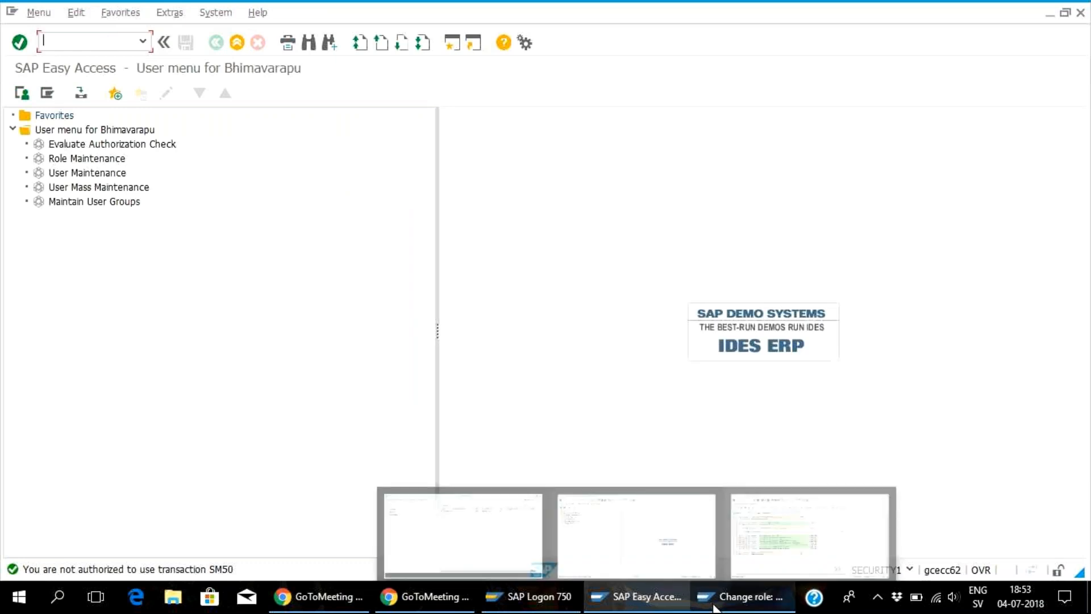
pyautogui.click(727, 562)
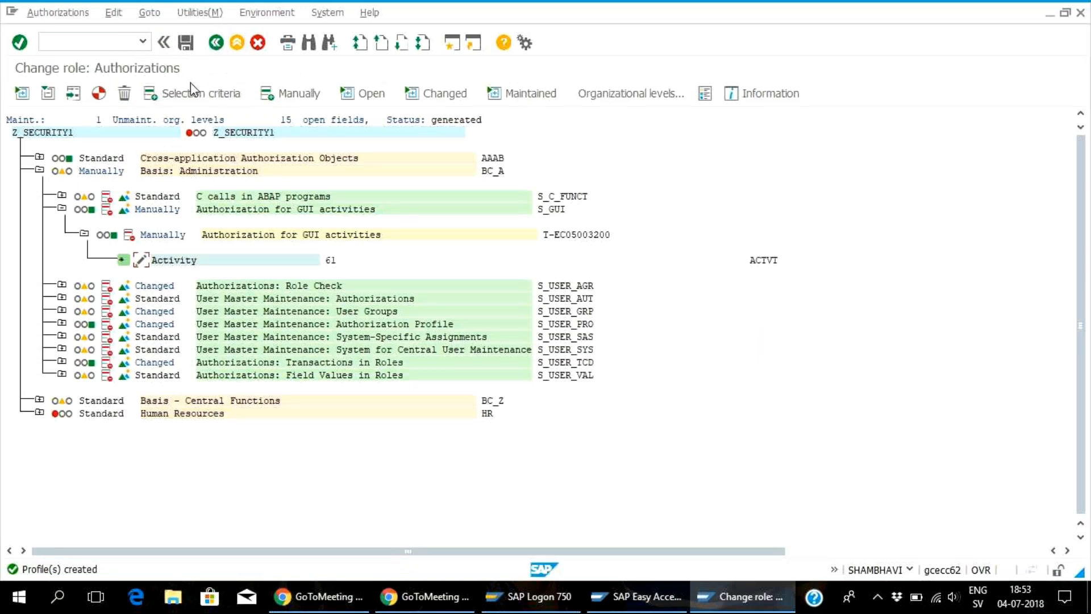
pyautogui.click(127, 40)
pyautogui.hotkey('ctrl', 'f')
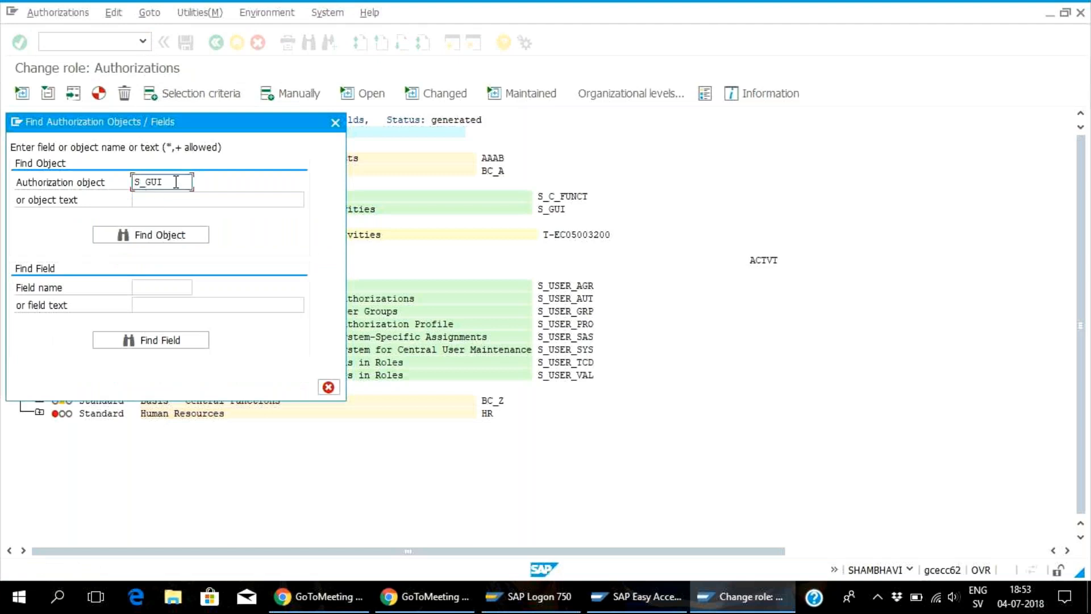
pyautogui.press('BackSpace')
pyautogui.press('BackSpace')
pyautogui.press('BackSpace')
pyautogui.press('BackSpace')
pyautogui.press('BackSpace')
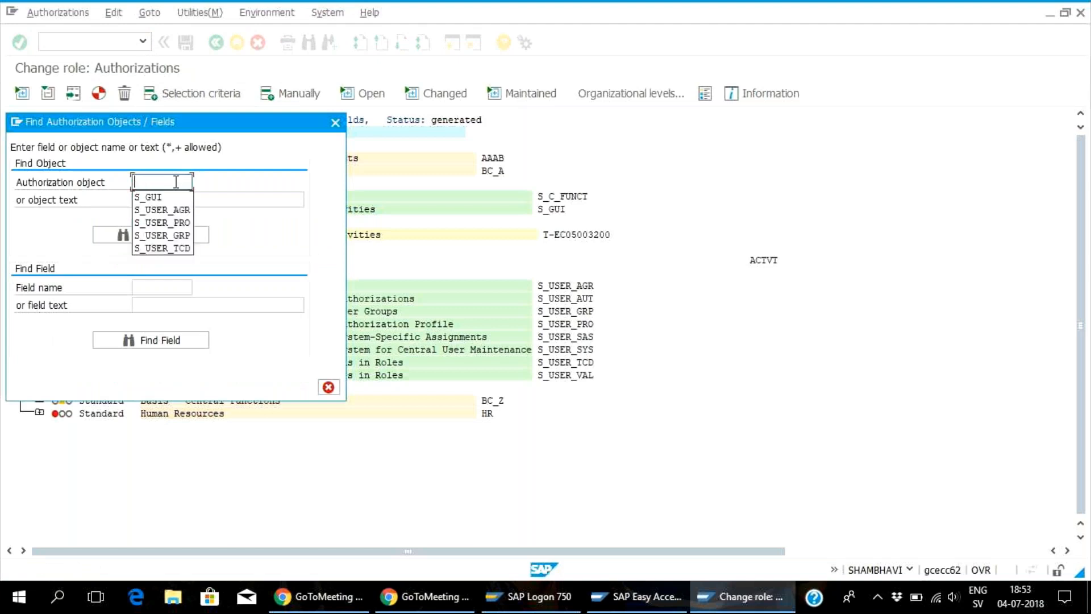
pyautogui.write('S_TCODE')
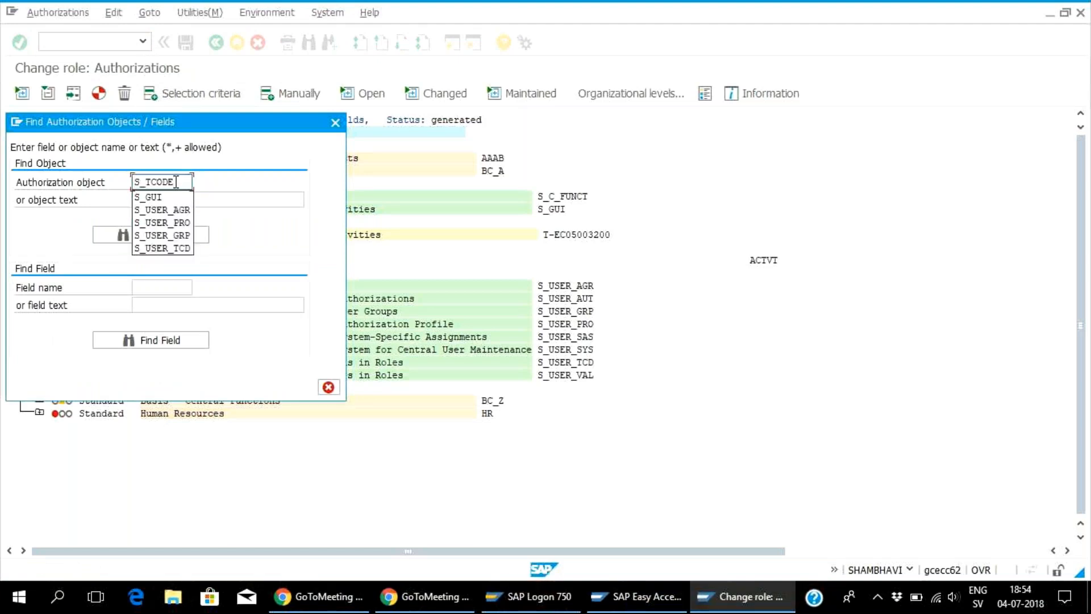
pyautogui.click(202, 234)
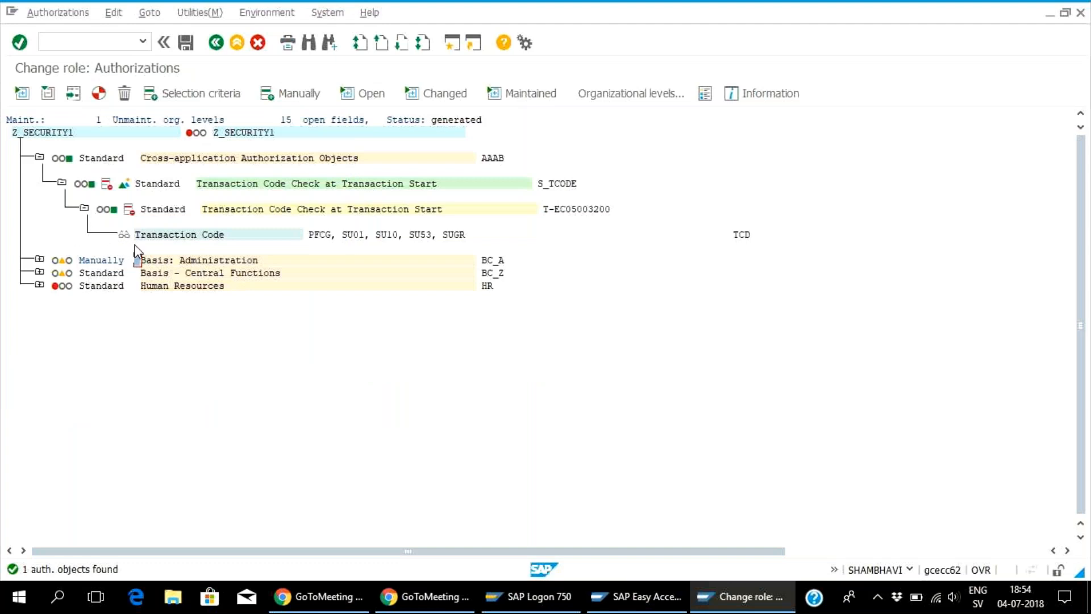
# Expand Basis: Administration and manually add authorization object S_TCODE to role Z_SECURITY1
pyautogui.click(39, 260)
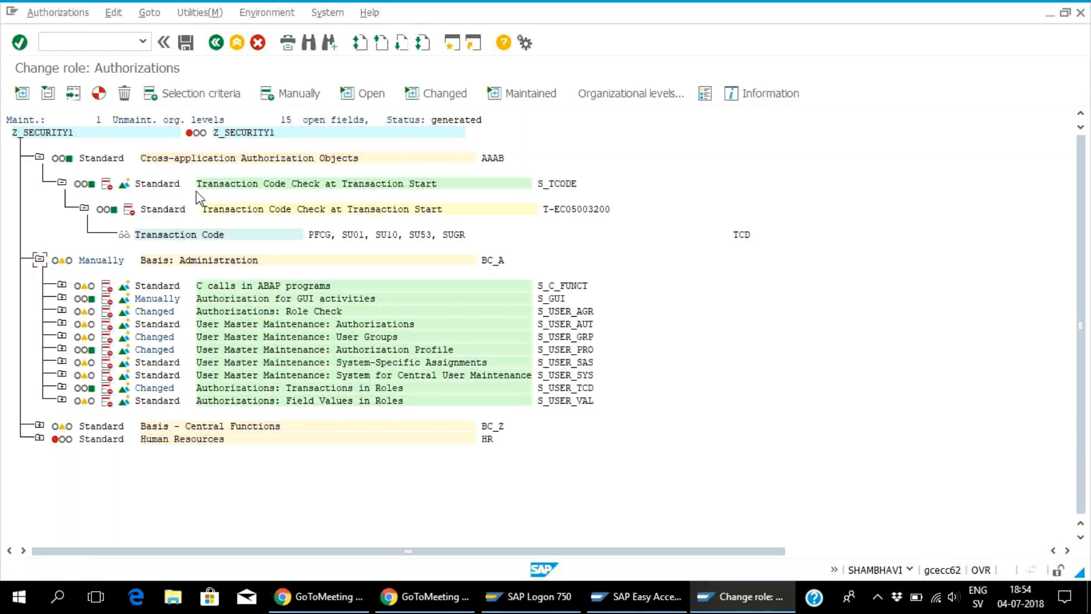
pyautogui.click(288, 95)
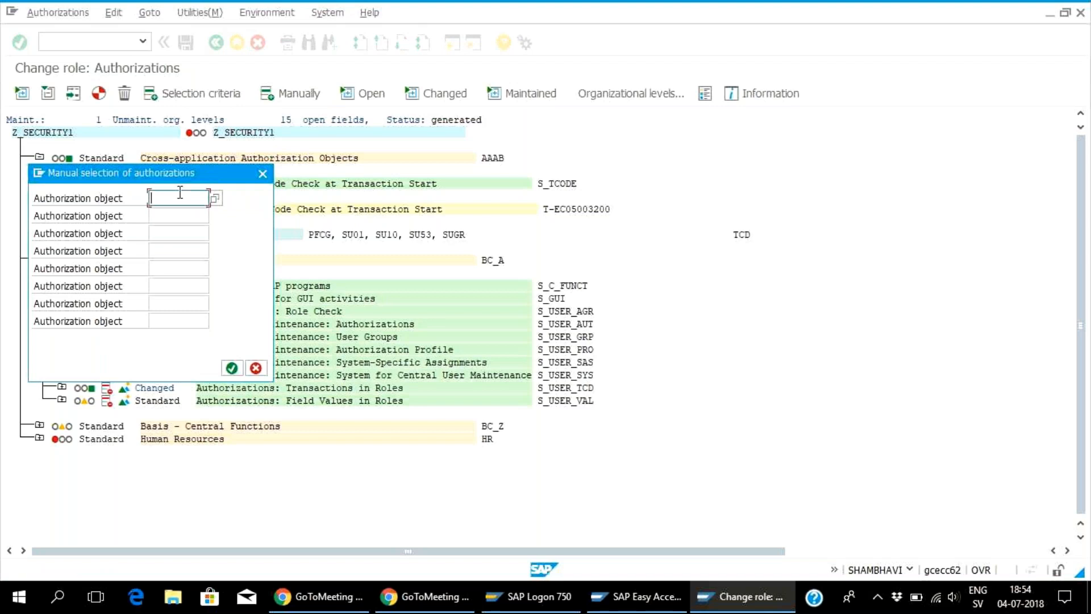
pyautogui.write('S_TCODE')
pyautogui.click(232, 368)
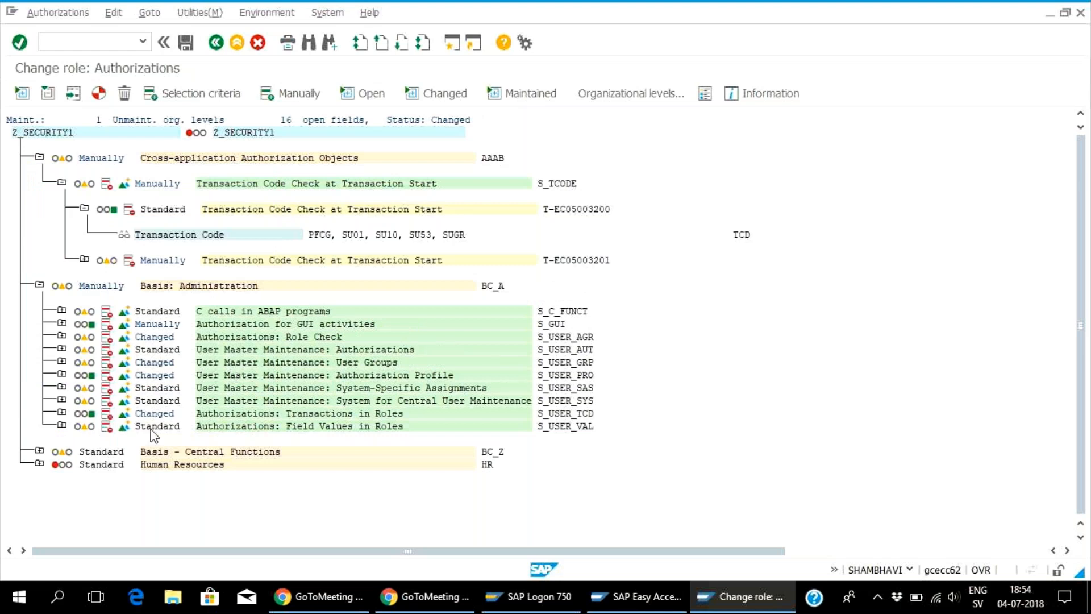
# Find the manually added S_TCODE authorization, set its Transaction Code field to SM50, and generate the role's profile
pyautogui.hotkey('ctrl', 'f')
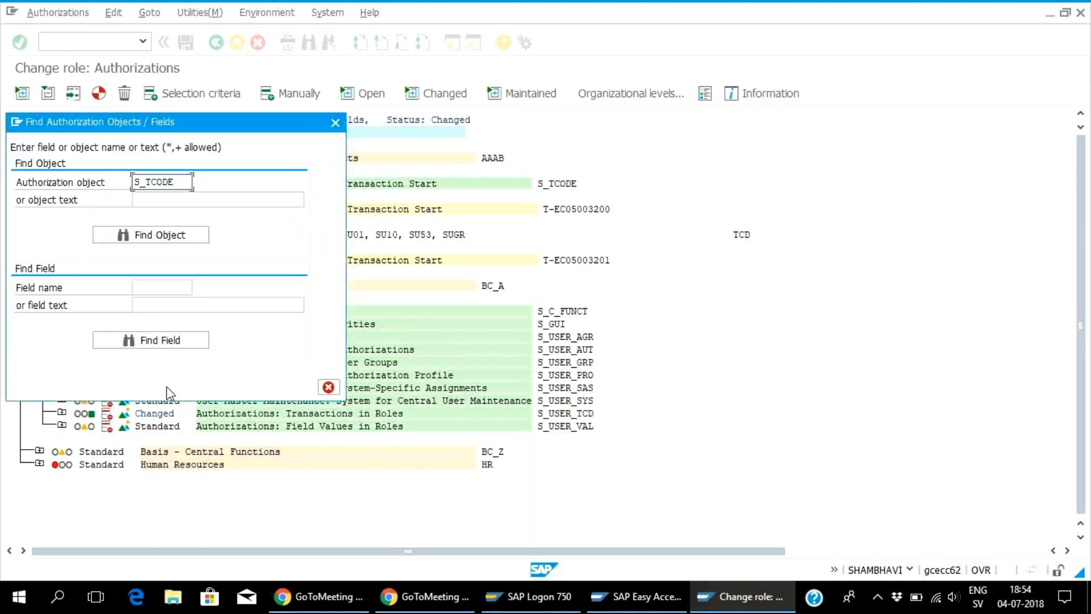
pyautogui.click(173, 235)
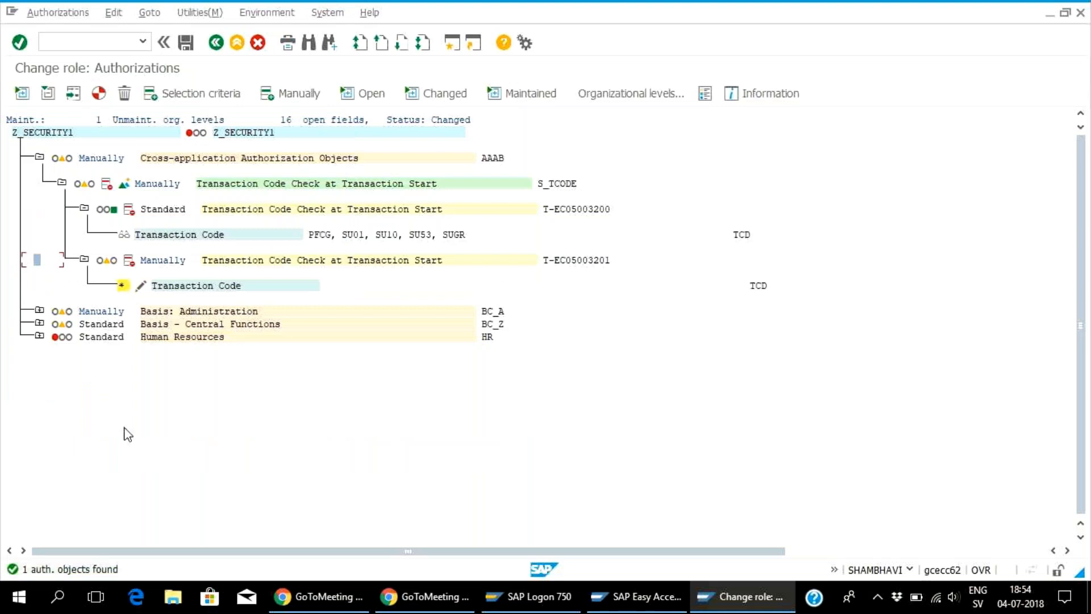
pyautogui.click(141, 287)
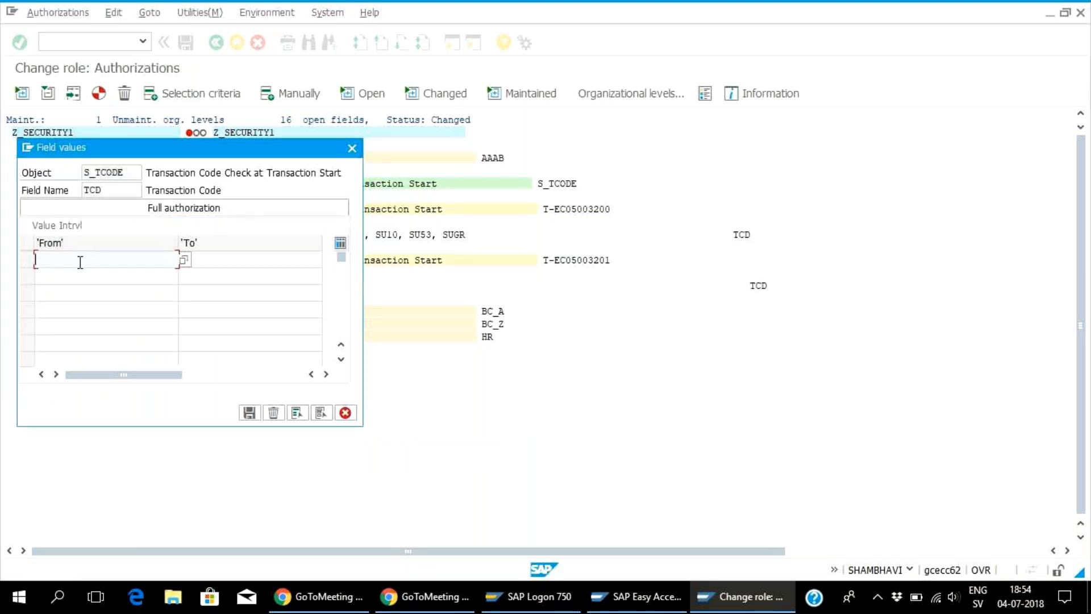
pyautogui.write('sm50')
pyautogui.press('Return')
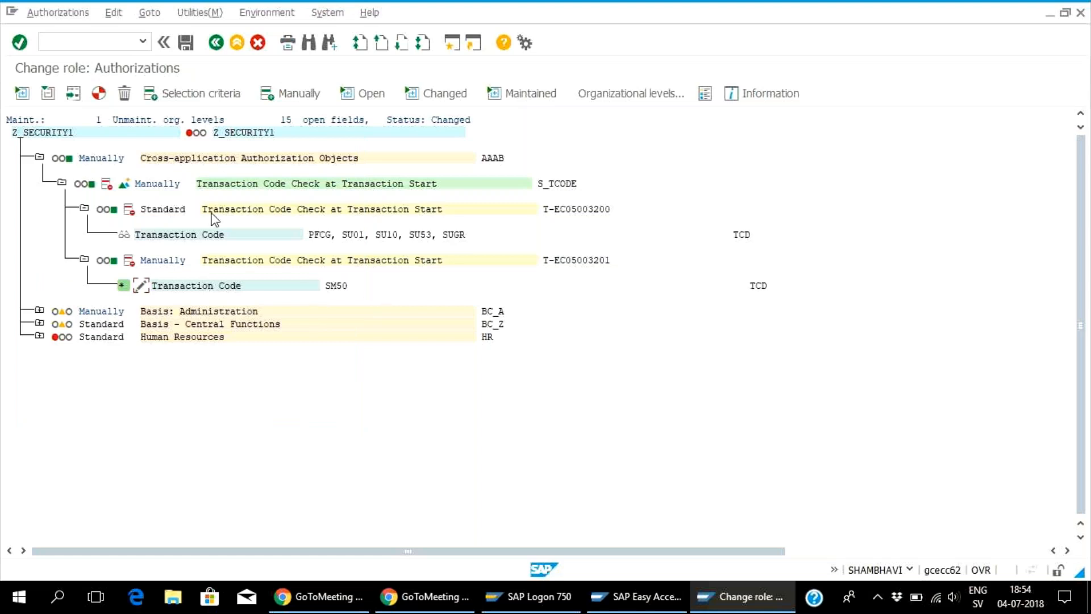
pyautogui.click(98, 93)
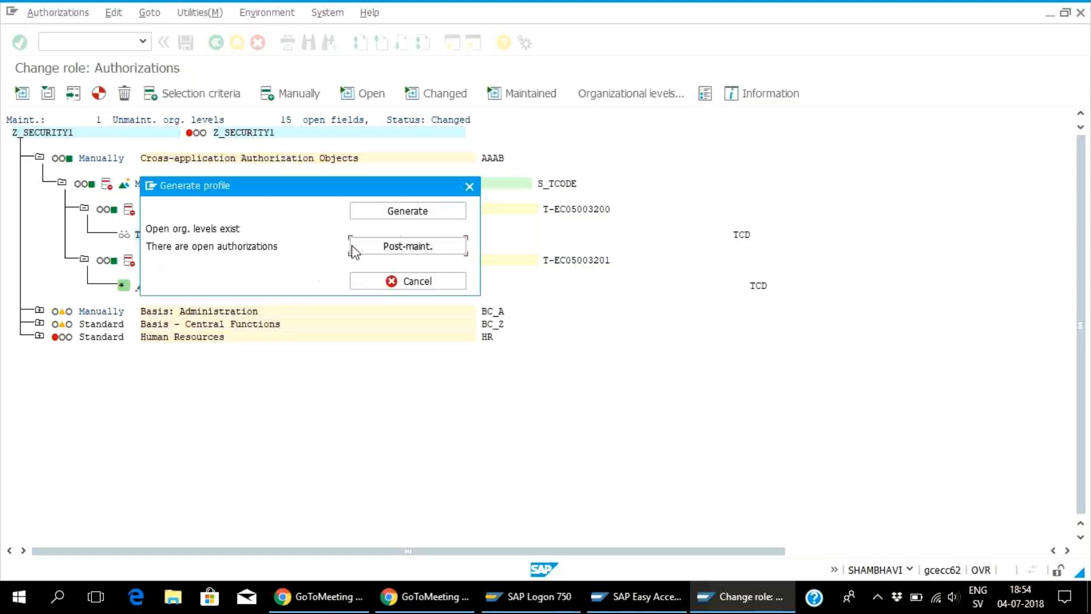
pyautogui.click(363, 213)
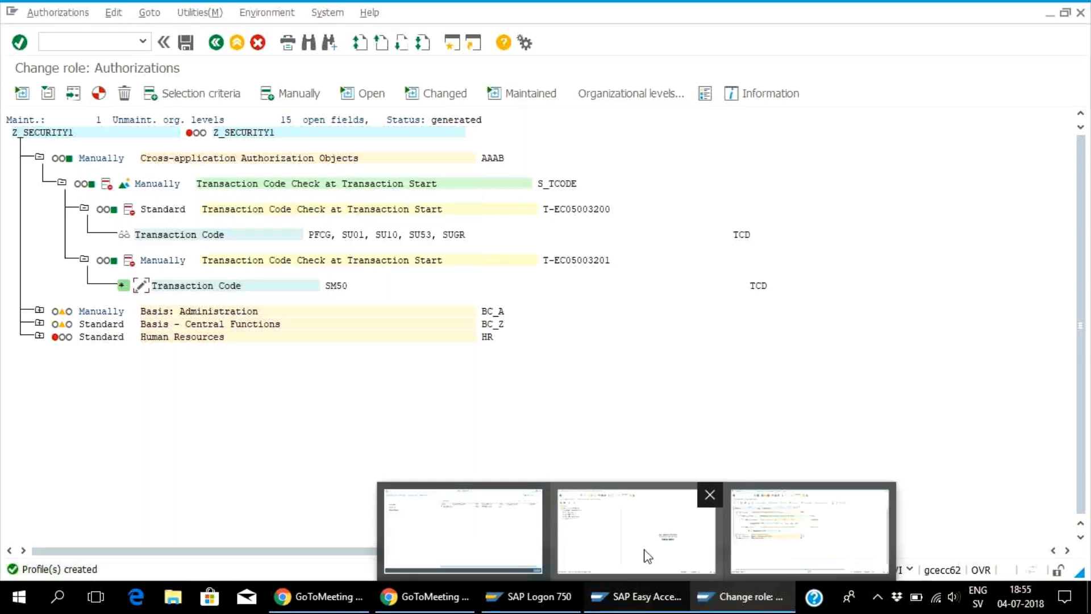
# Switch to SECURITY1's session and run /nsm50 to check access to the process overview
pyautogui.click(643, 555)
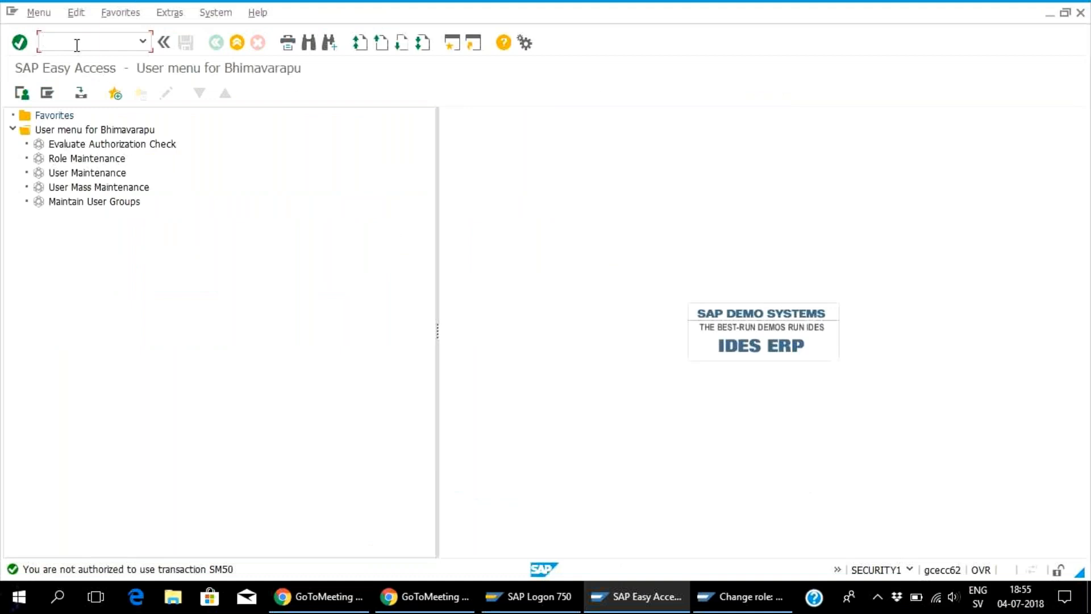
pyautogui.write('/nsm50')
pyautogui.press('Return')
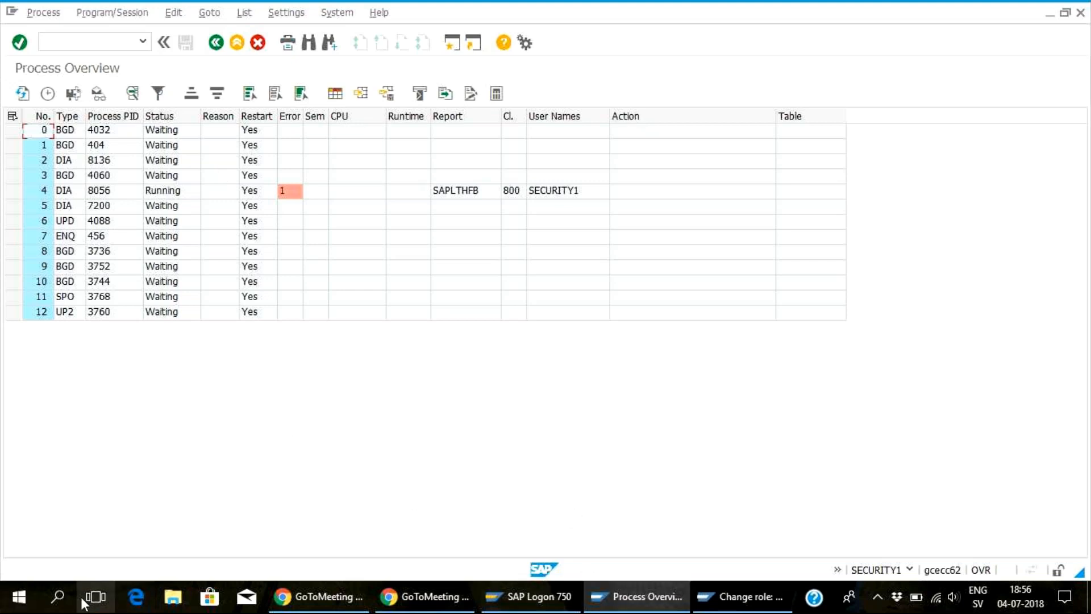
# Search Windows for Notepad and open a blank note
pyautogui.click(32, 601)
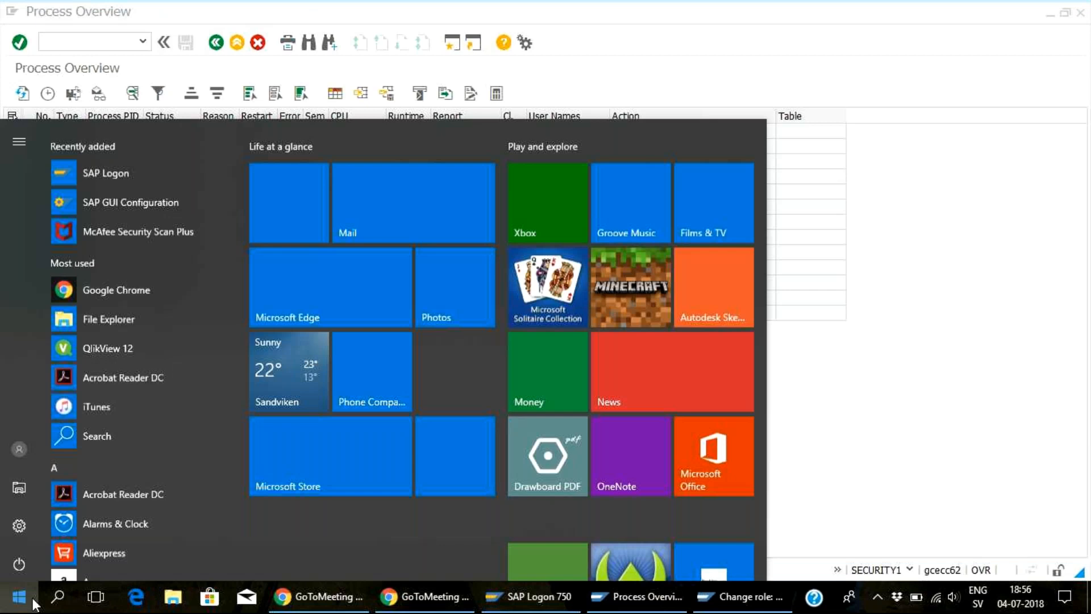
pyautogui.click(57, 598)
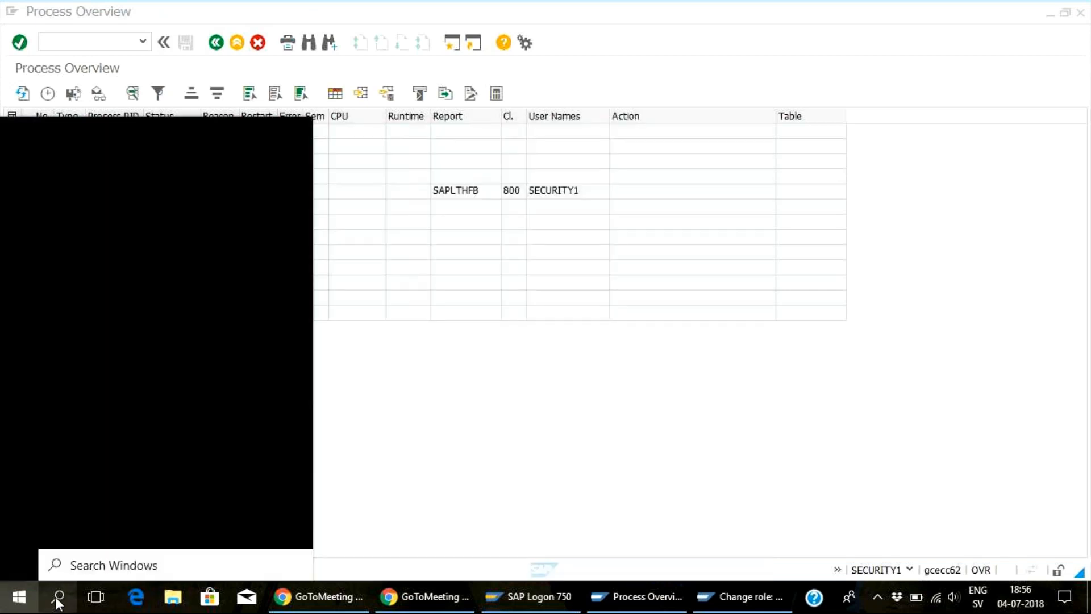
pyautogui.write('n')
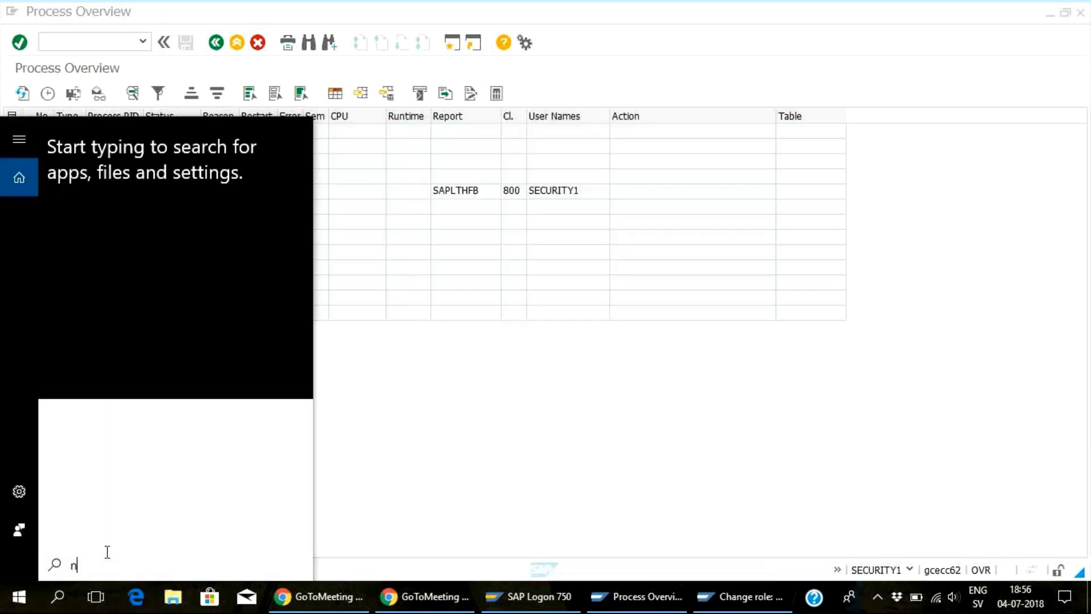
pyautogui.write('o')
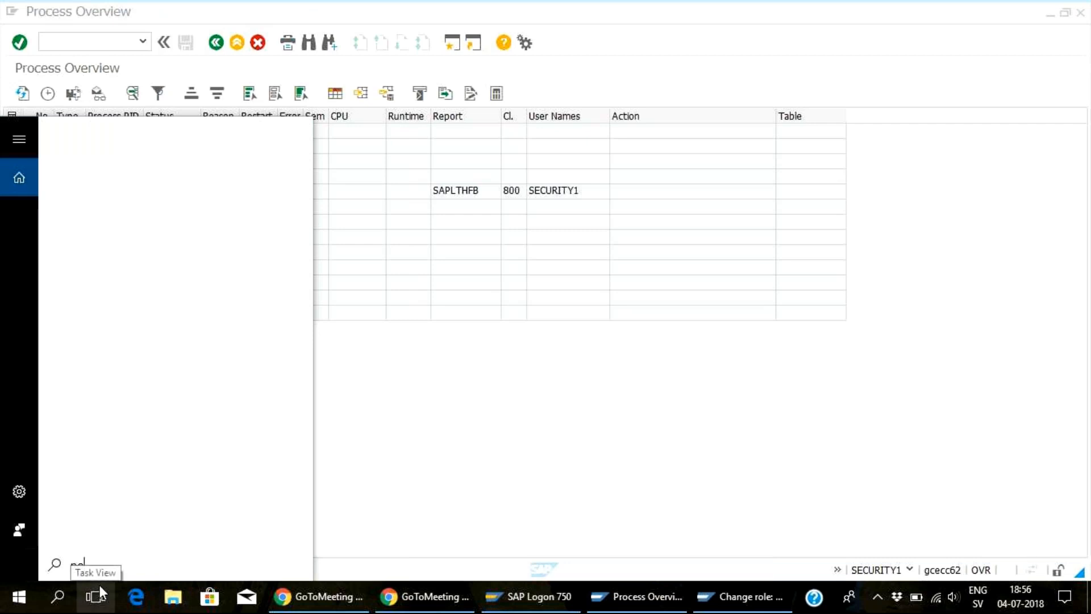
pyautogui.write('te')
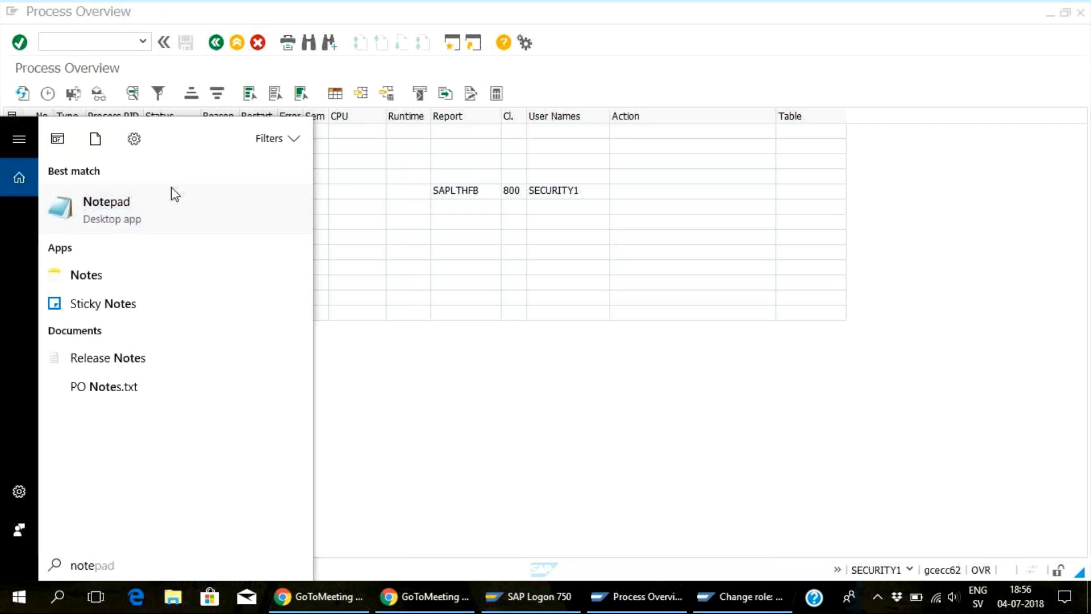
pyautogui.click(175, 196)
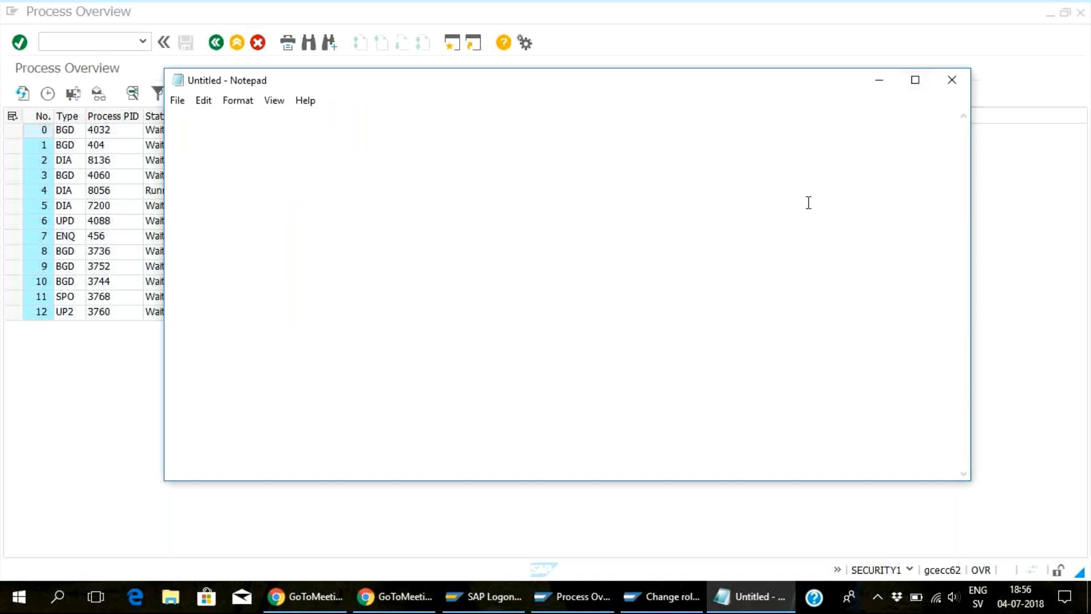
# Write the line "TABLES ARE DIVIDED INTO TOTALLY 3 TYPES" in the blank note
pyautogui.press('BackSpace')
pyautogui.write('TABLES ARE DIV')
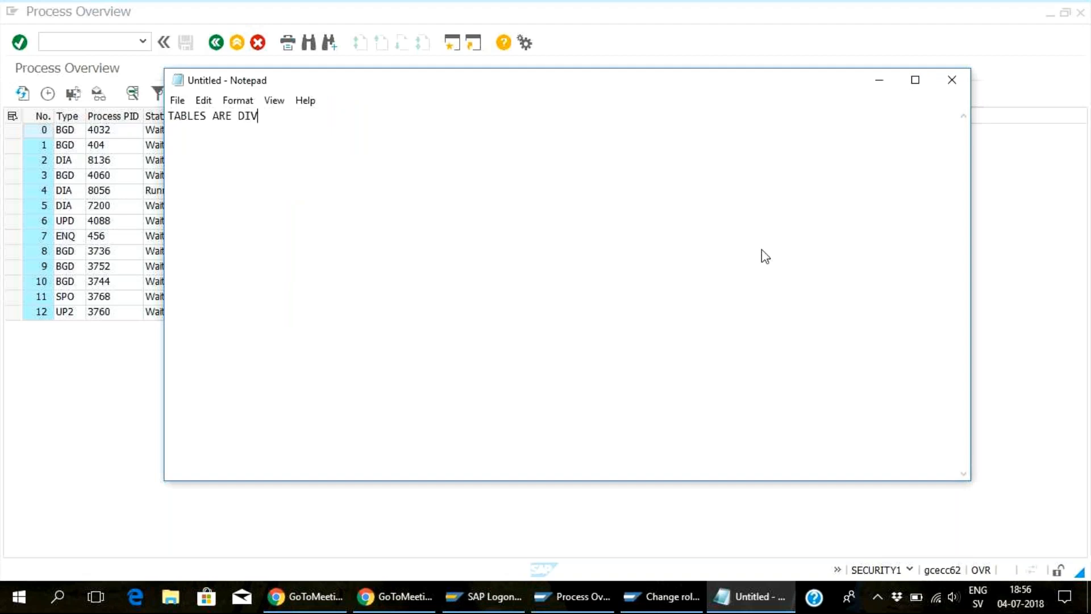
pyautogui.write('IDED INTO TOTAL')
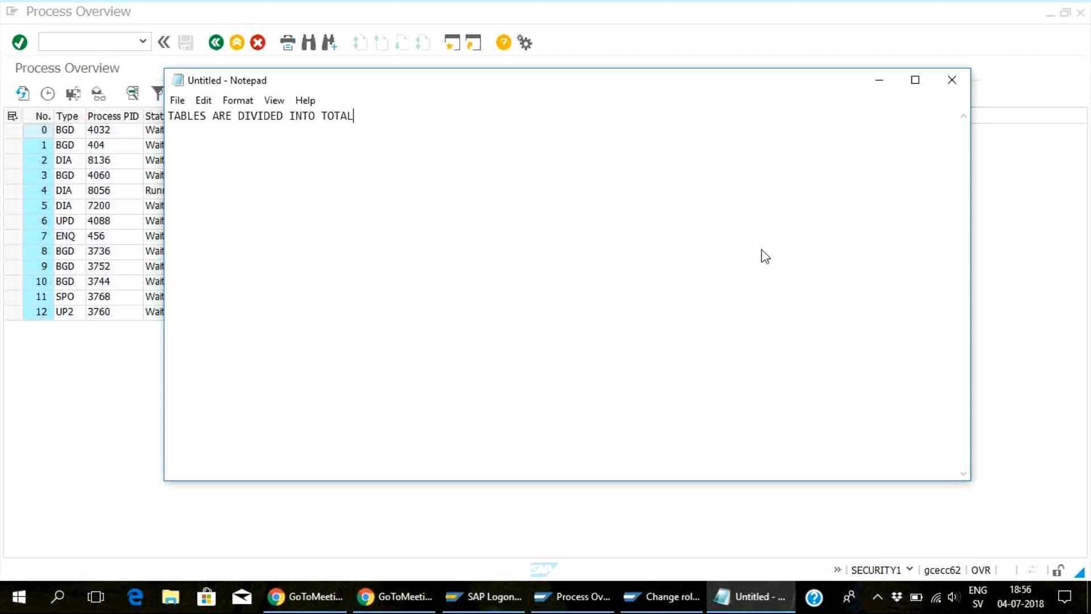
pyautogui.write('LY 3 TYPES')
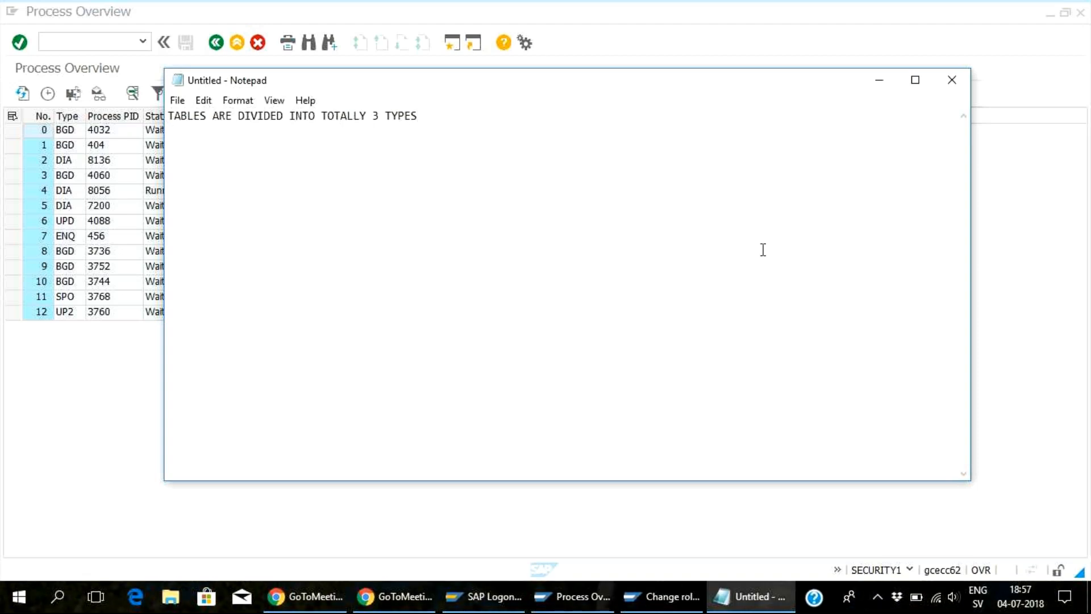
# List the three table types on separate lines below the heading: STANDARD TABLE, USER TABLE and ROLL TABLE
pyautogui.write('STANDARD TABLE')
pyautogui.press('Return')
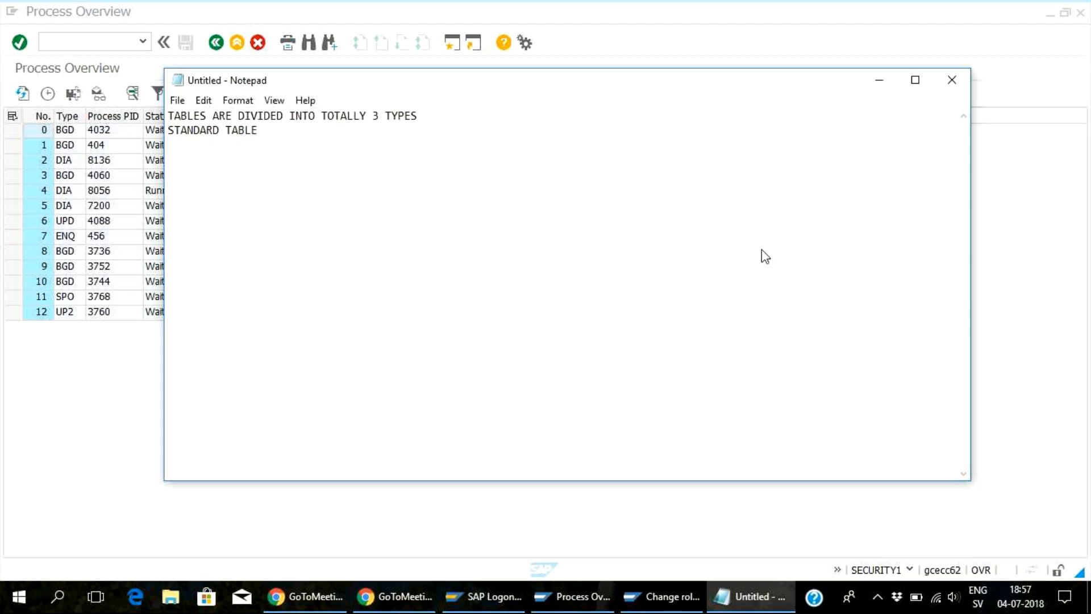
pyautogui.write('S')
pyautogui.press('BackSpace')
pyautogui.write('USER TABLE')
pyautogui.press('Return')
pyautogui.write('ROLL TABLE')
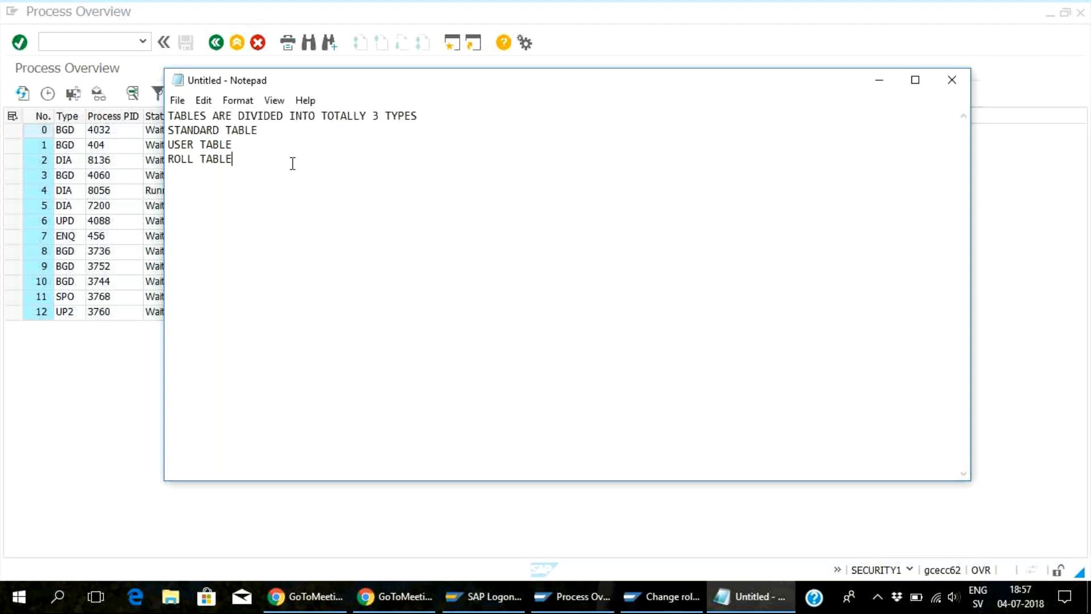
# Extend the STANDARD TABLE line with the text : STARTING WITH "T" LETTER
pyautogui.click(264, 133)
pyautogui.press('BackSpace')
pyautogui.write(': STARTING WITH')
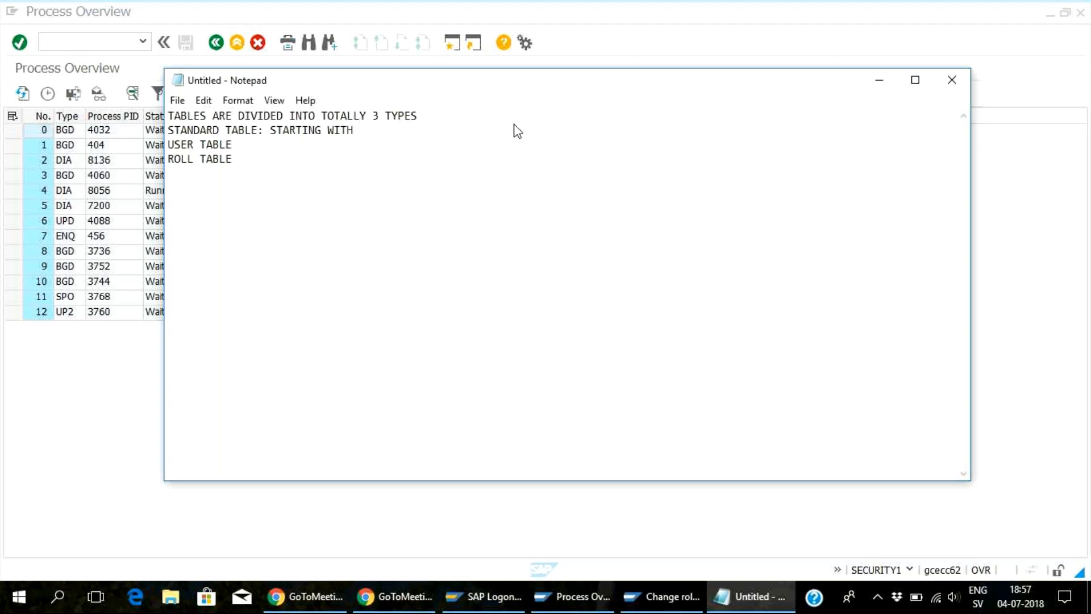
pyautogui.write(' T')
pyautogui.click(359, 130)
pyautogui.write('"T" LETTER')
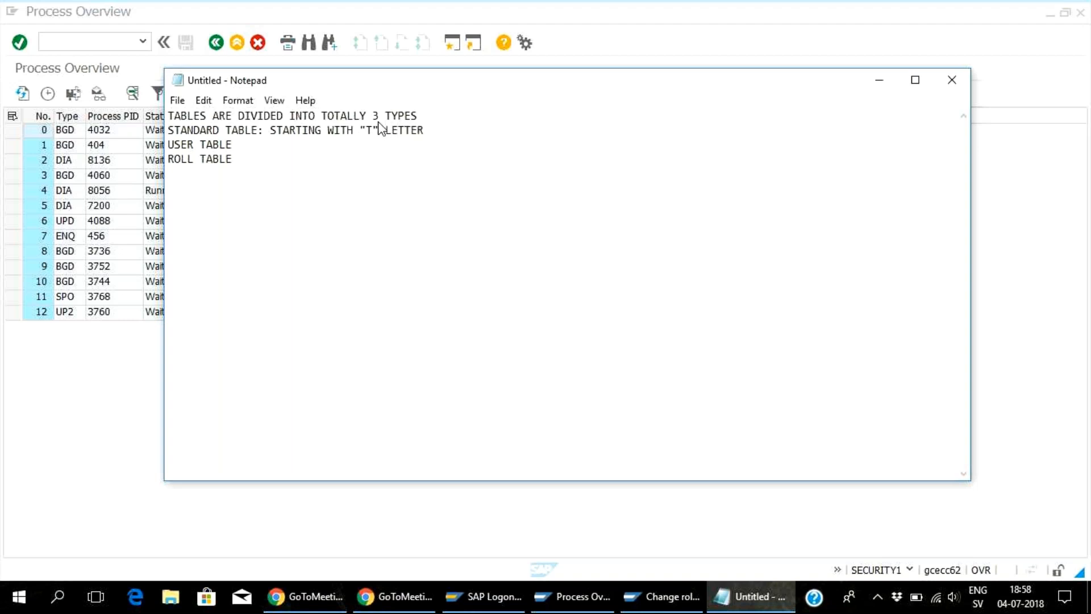
# Extend the USER TABLE line with the text : STARTING WITH "USR", including the quotation marks
pyautogui.press('Down')
pyautogui.write(': STARTING WITH U')
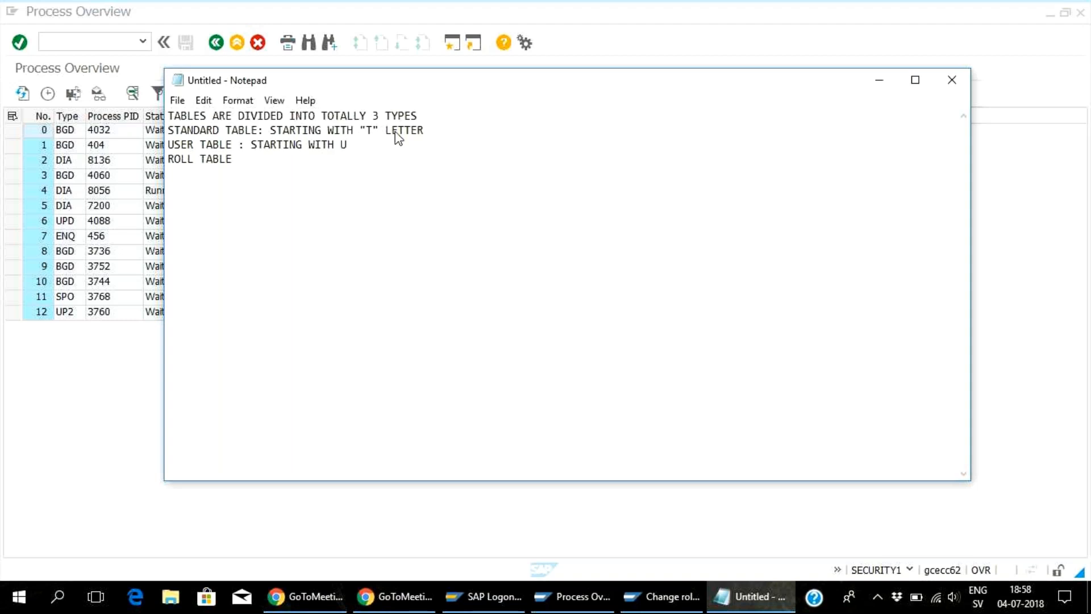
pyautogui.write('SR')
pyautogui.click(342, 146)
pyautogui.write('"')
pyautogui.click(370, 145)
pyautogui.write('"')
# Extend the ROLL TABLE line with the text : "AGR"
pyautogui.click(271, 155)
pyautogui.write(': AGR"')
pyautogui.click(252, 158)
pyautogui.write('"')
# Leave a blank line after the table list in the note and begin a new line with SE
pyautogui.click(293, 162)
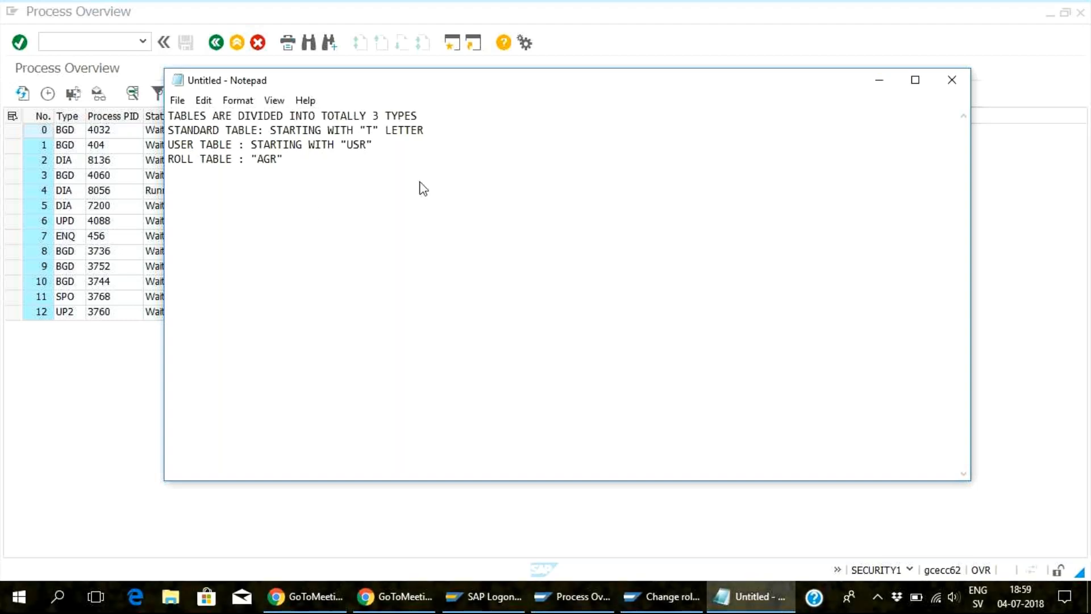
pyautogui.write('SC')
pyautogui.press('BackSpace')
pyautogui.write('E')
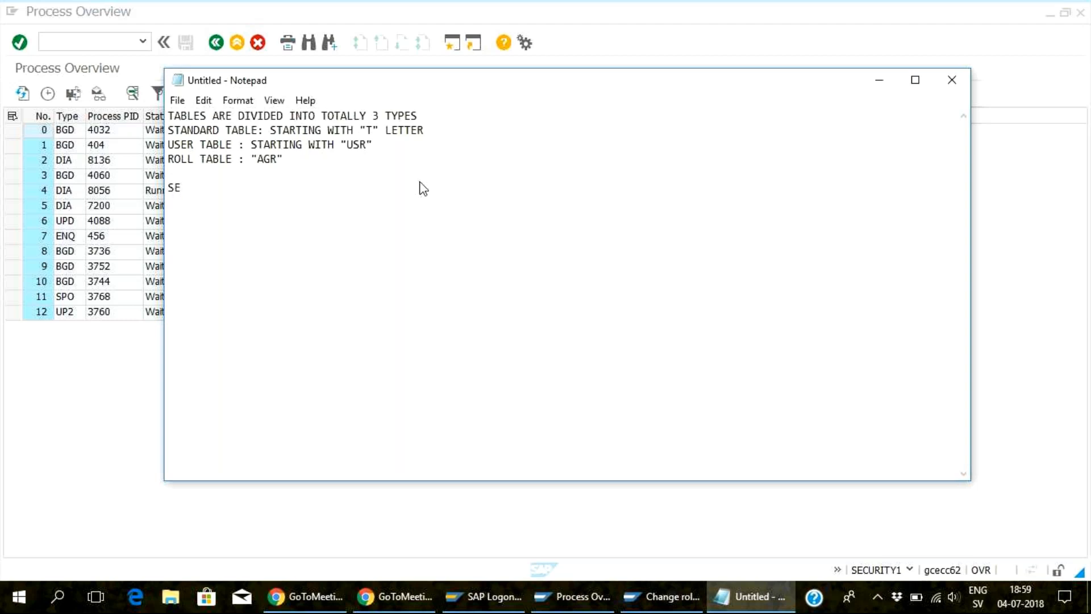
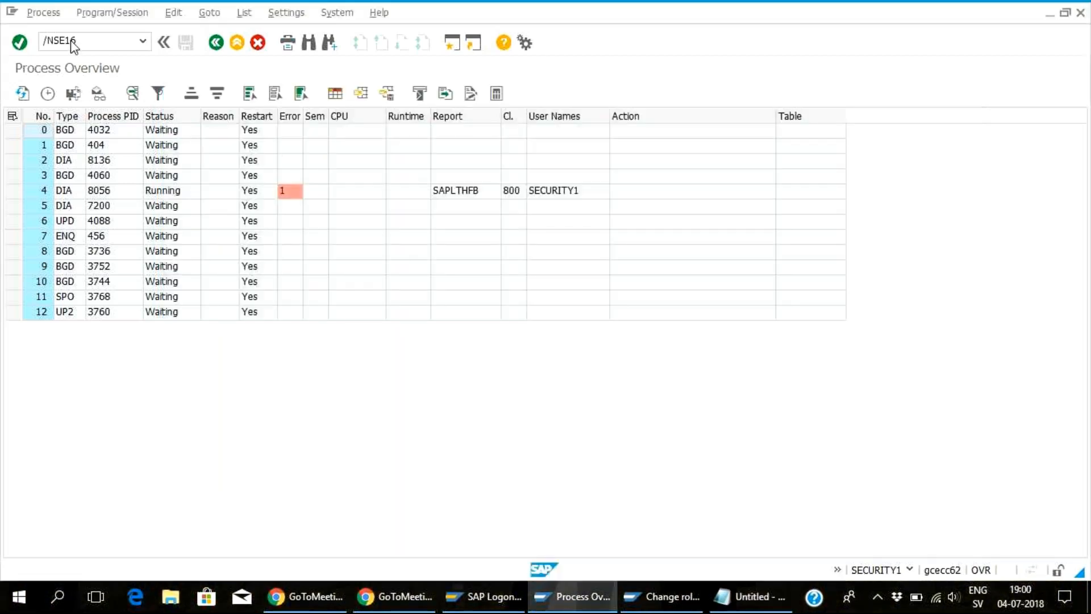
# Try /NSE16 in SECURITY1's session, and switch to the Z_SECURITY1 role-editing session to run /nse16 there
pyautogui.press('Return')
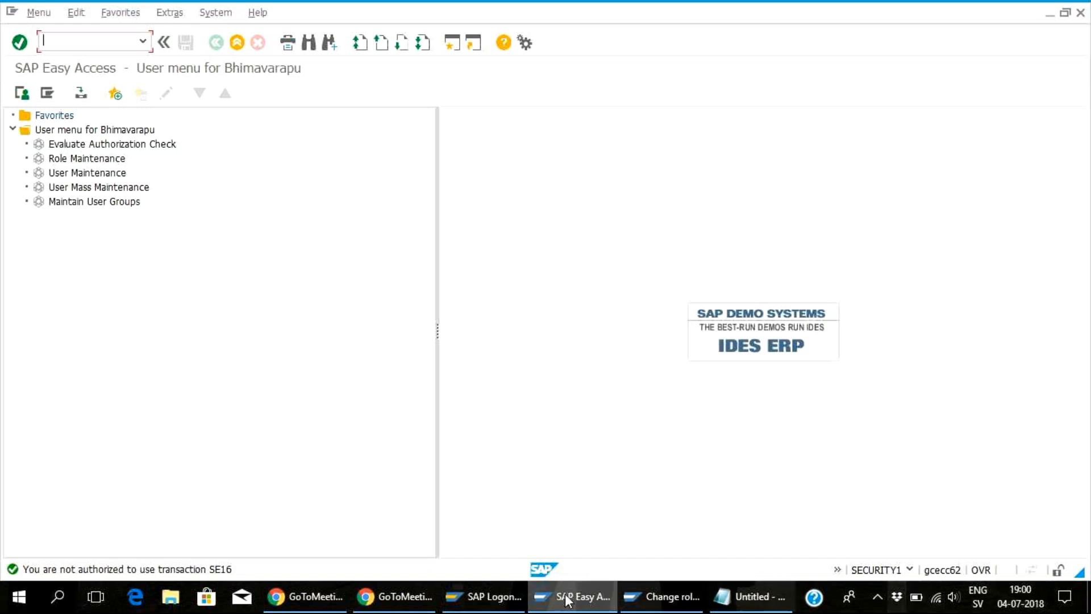
pyautogui.moveTo(652, 604)
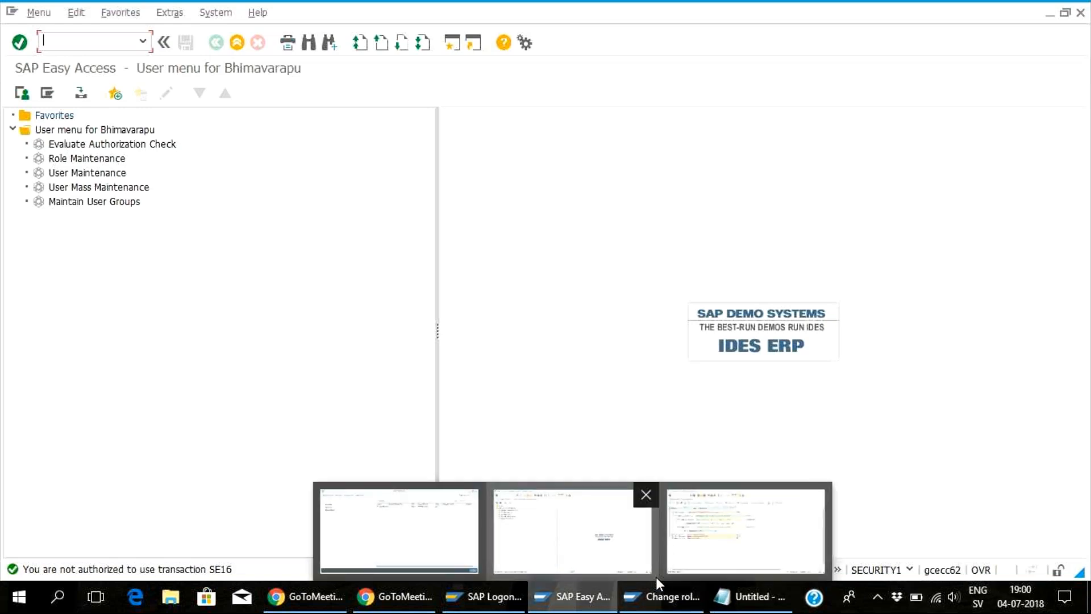
pyautogui.click(700, 572)
pyautogui.click(114, 42)
pyautogui.write('/')
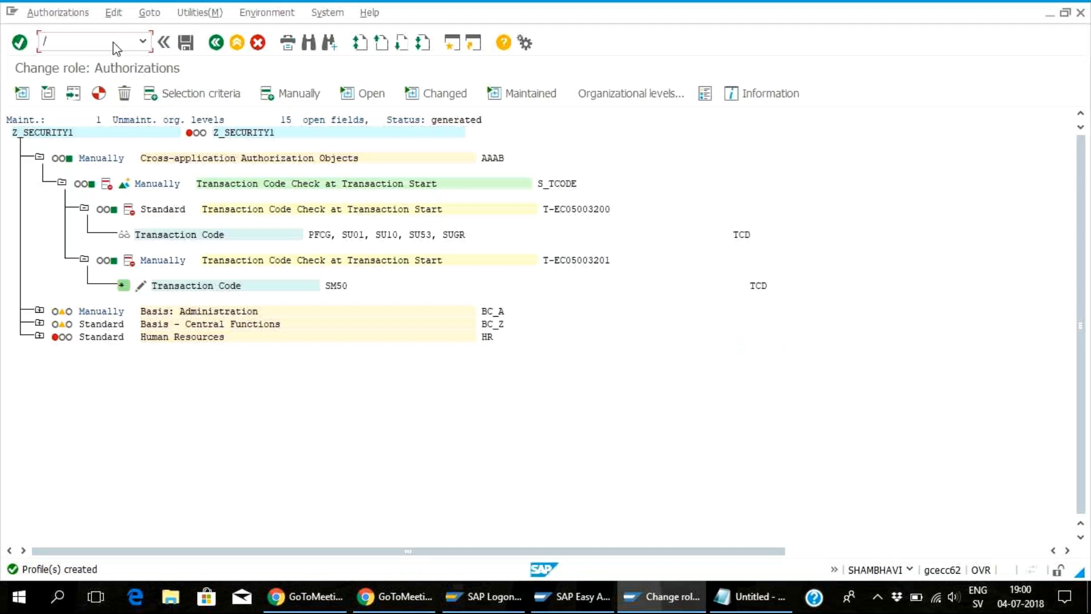
pyautogui.write('nse16')
pyautogui.press('Return')
# Enter tstc as the table name in the Data Browser and open the table's selection screen
pyautogui.click(161, 160)
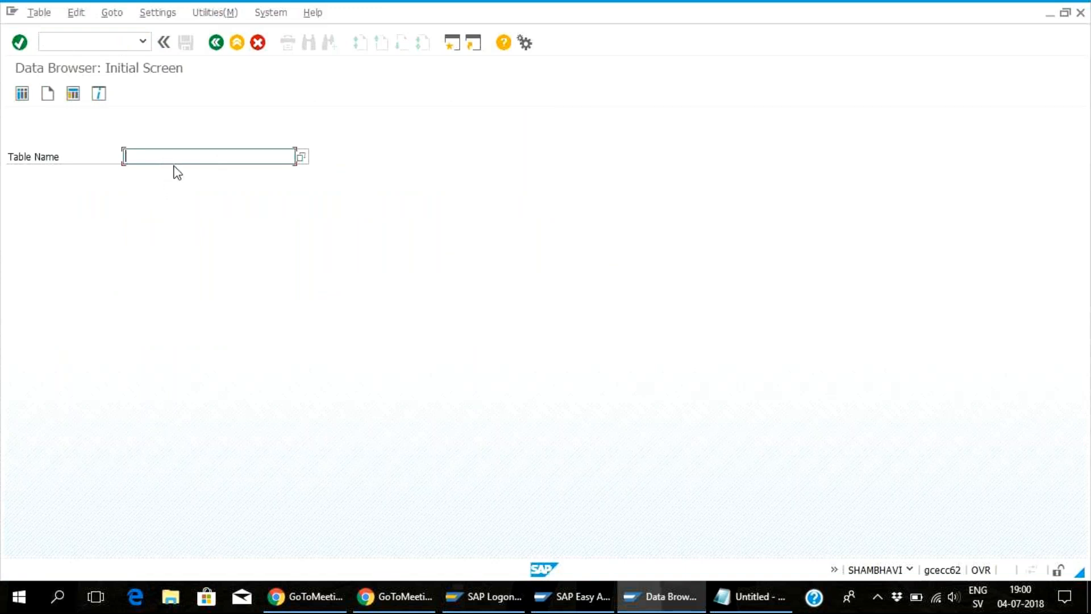
pyautogui.write('t')
pyautogui.write('se')
pyautogui.press('BackSpace')
pyautogui.write('tc')
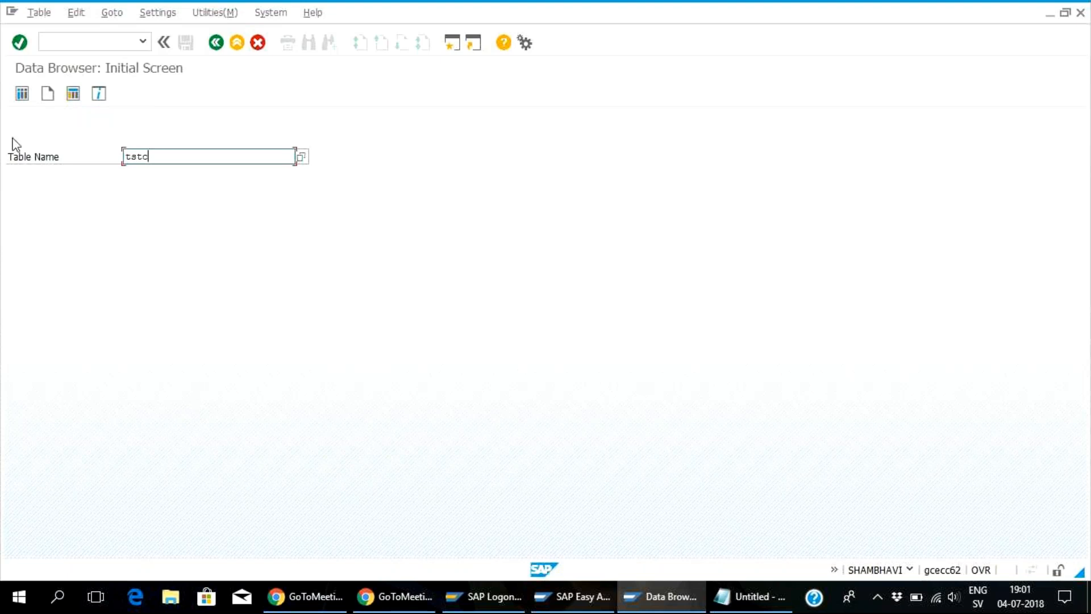
pyautogui.click(23, 94)
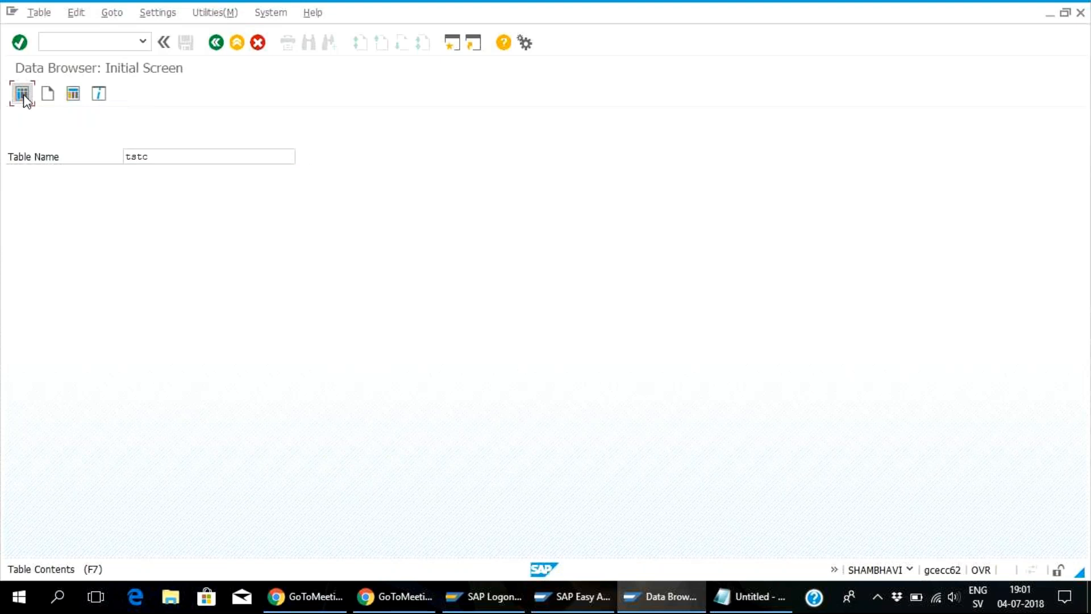
pyautogui.click(23, 94)
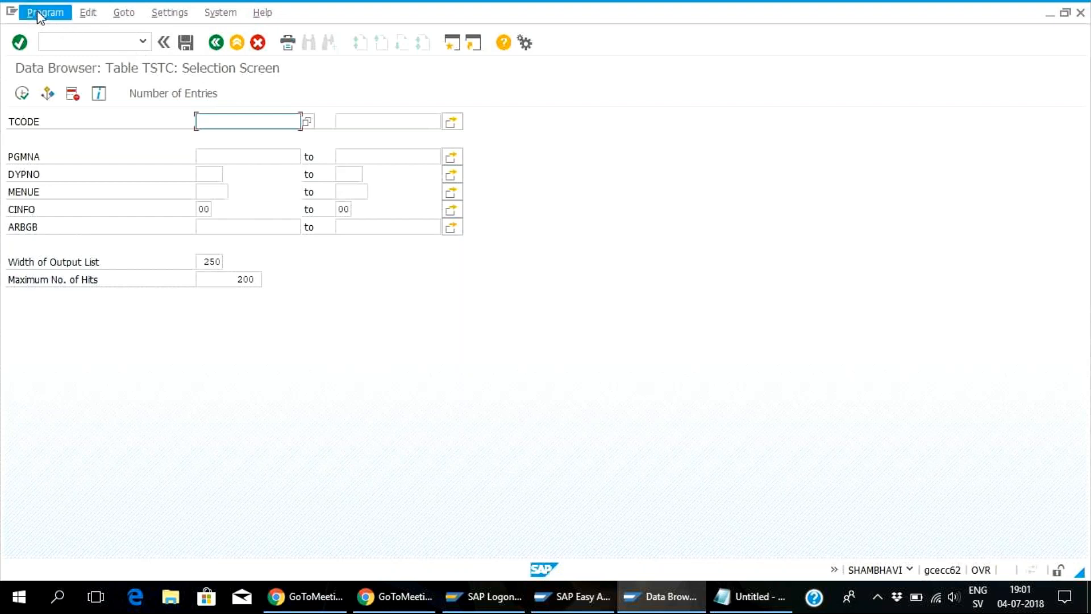
# Change the Data Browser user parameters so that the keyword is shown as Field Label
pyautogui.click(169, 13)
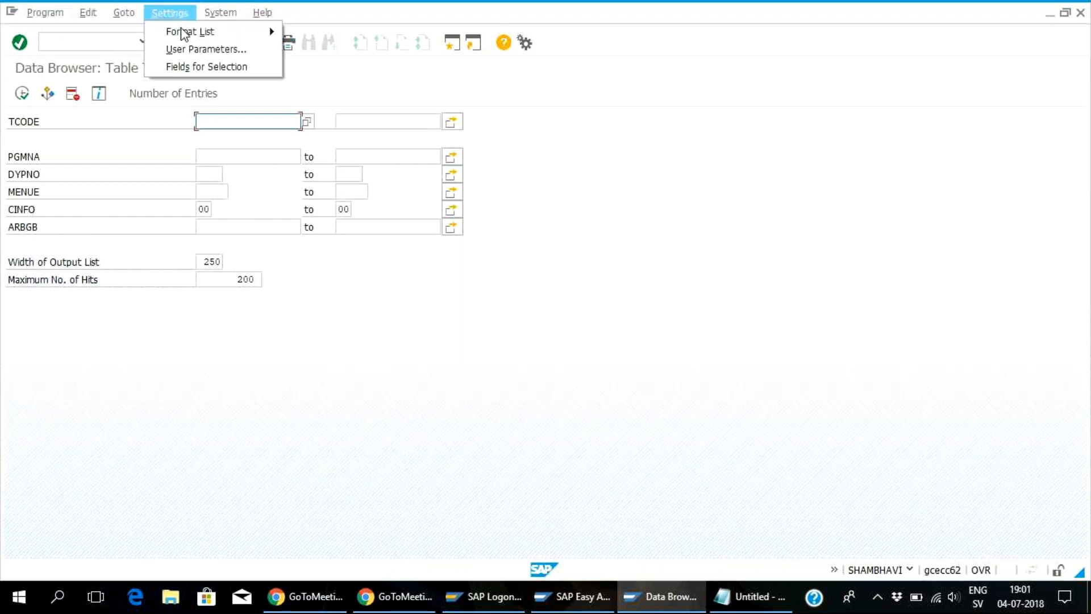
pyautogui.click(229, 49)
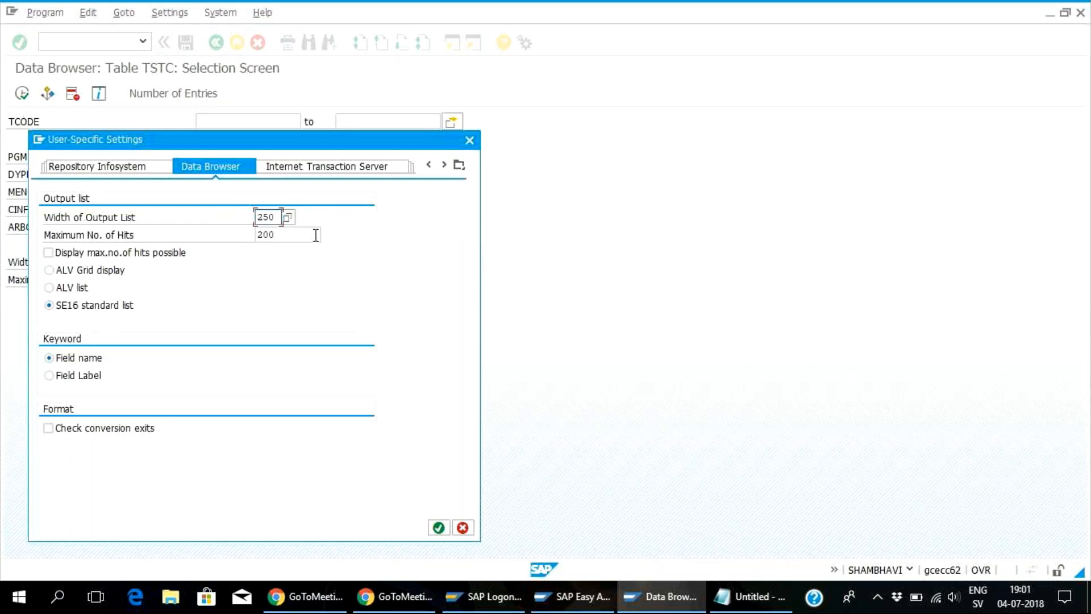
pyautogui.click(55, 379)
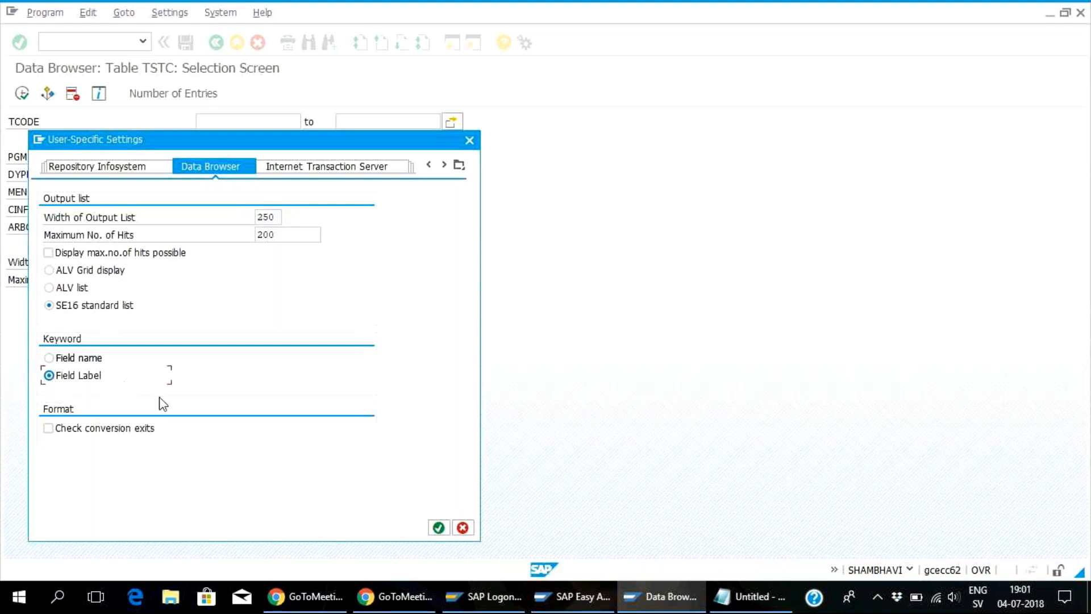
pyautogui.click(441, 530)
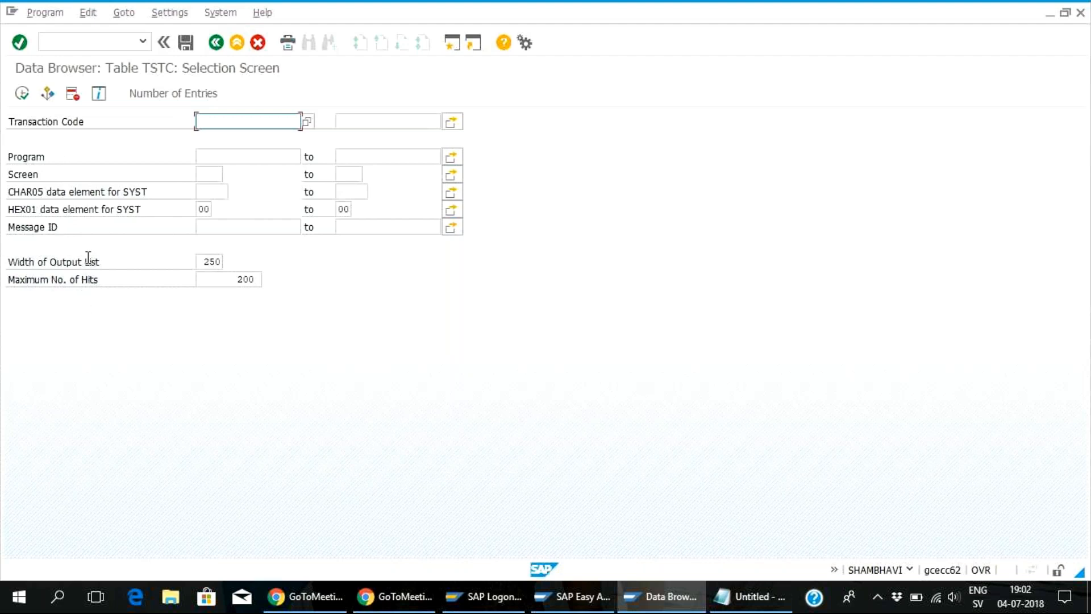
# View the TSTC entries without filters, and check the number of entries from the selection screen
pyautogui.click(23, 94)
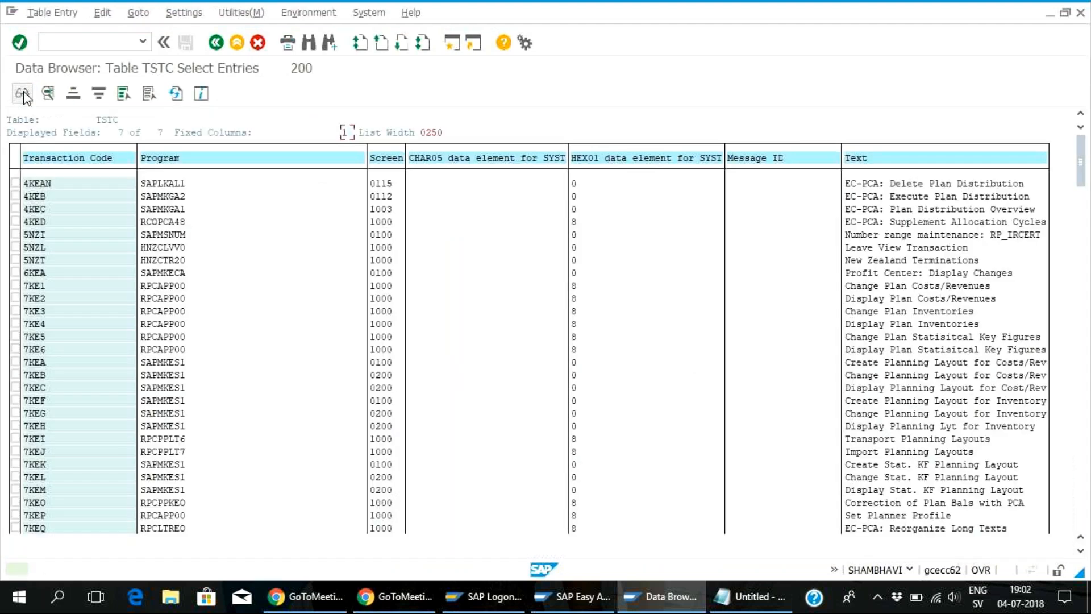
pyautogui.click(217, 43)
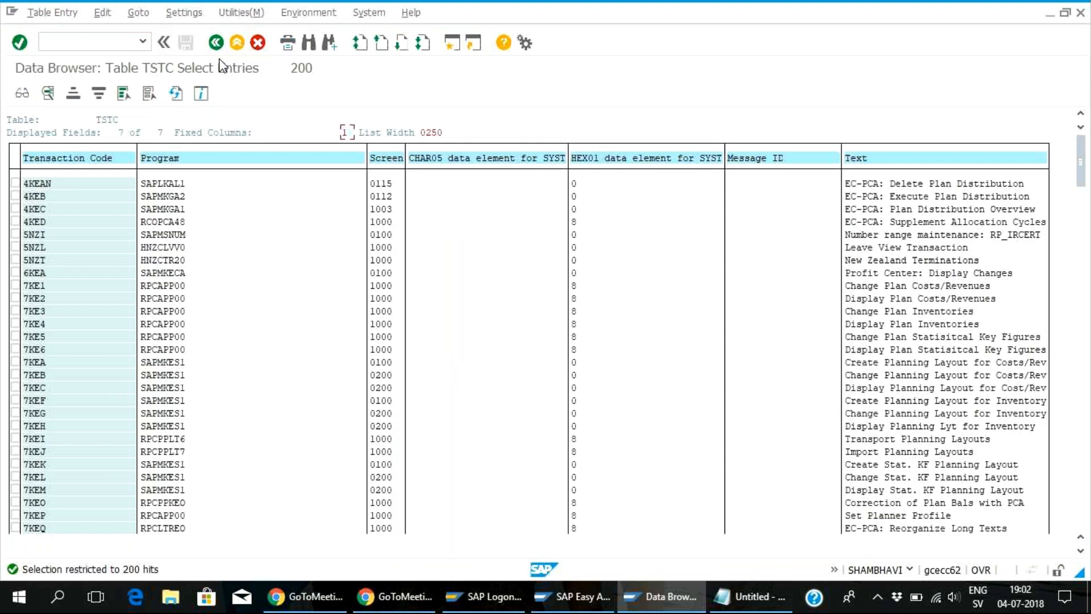
pyautogui.click(216, 43)
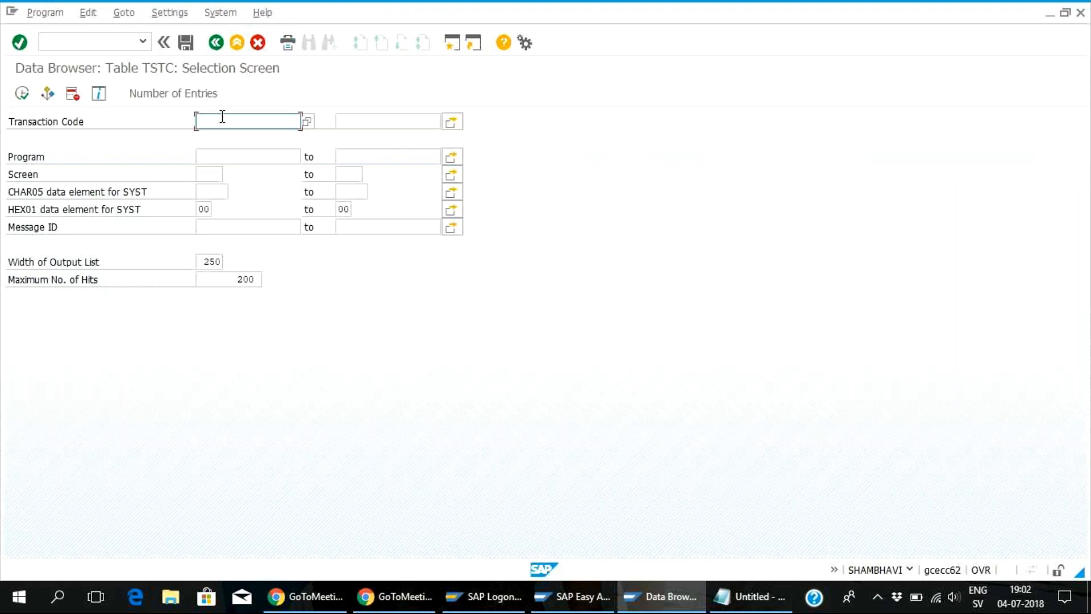
pyautogui.click(189, 96)
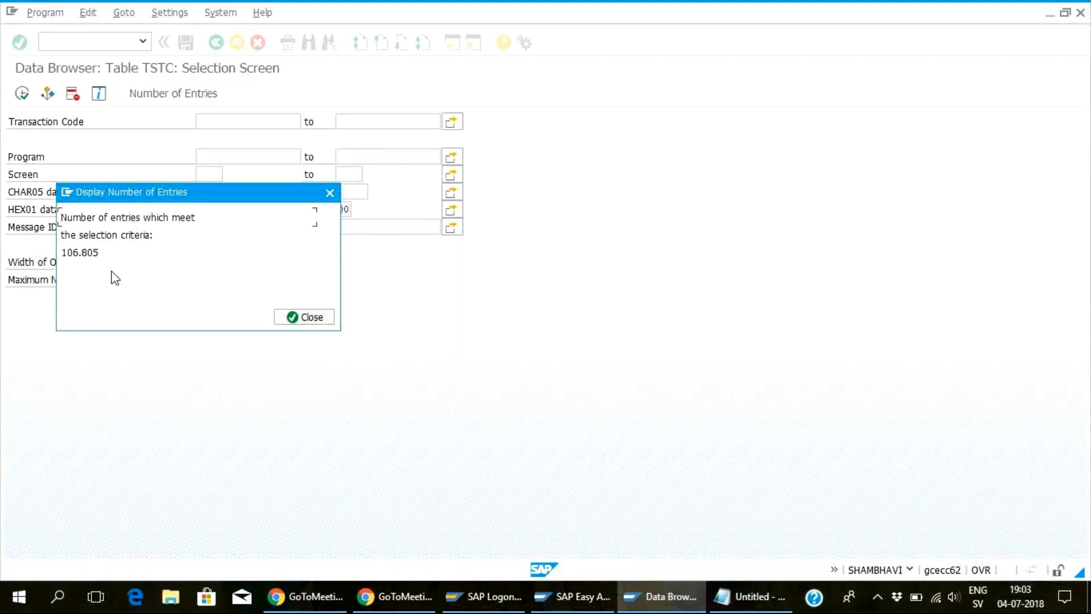
pyautogui.click(317, 321)
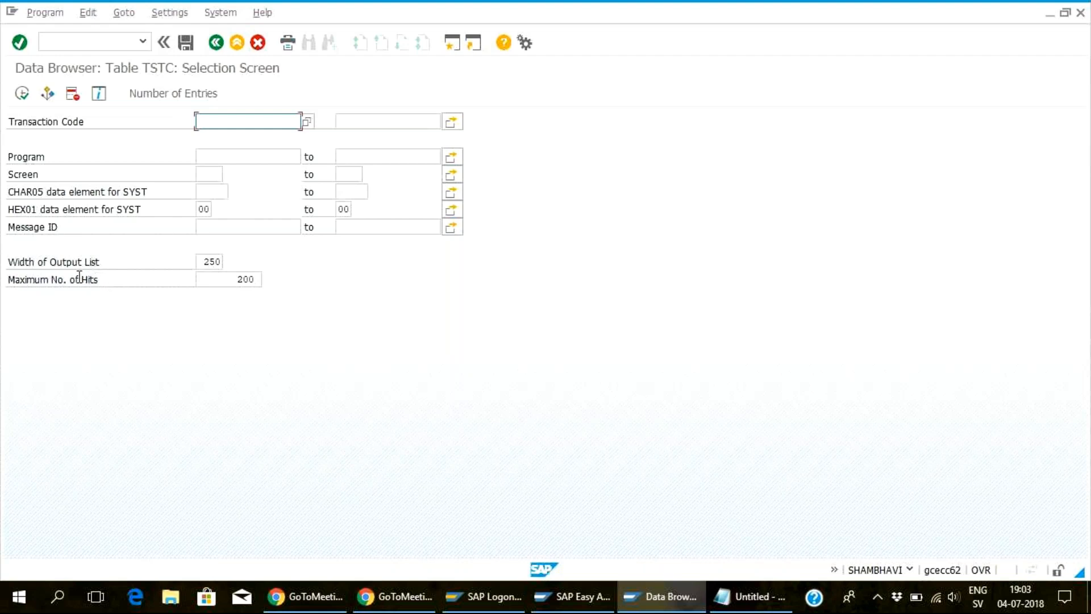
# Clear the Maximum No. of Hits limit and execute the selection to list all TSTC entries
pyautogui.click(256, 280)
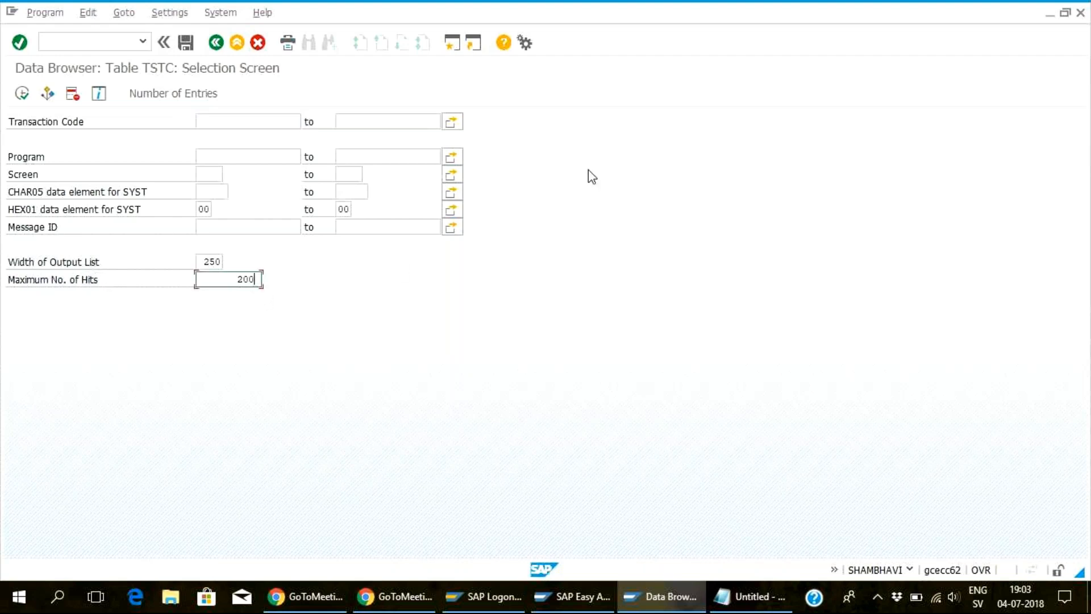
pyautogui.press('BackSpace')
pyautogui.press('BackSpace')
pyautogui.press('BackSpace')
pyautogui.write('100000')
pyautogui.press('BackSpace')
pyautogui.press('BackSpace')
pyautogui.press('BackSpace')
pyautogui.press('BackSpace')
pyautogui.click(23, 95)
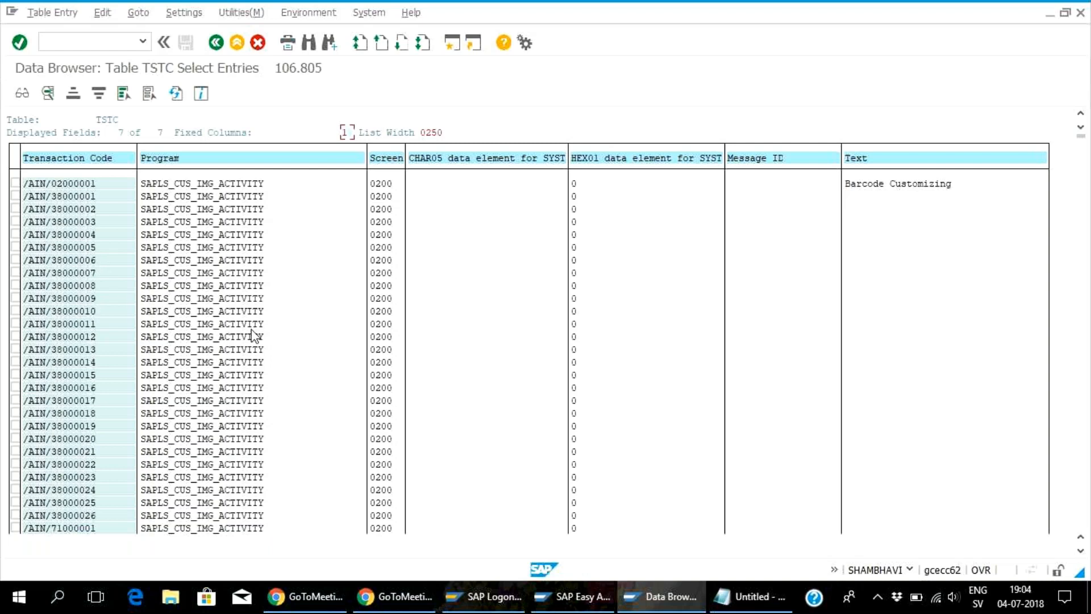
# Search the TSTC entry list for su01 and jump to the RESCSU0100 hit
pyautogui.scroll(-1, 254, 336)
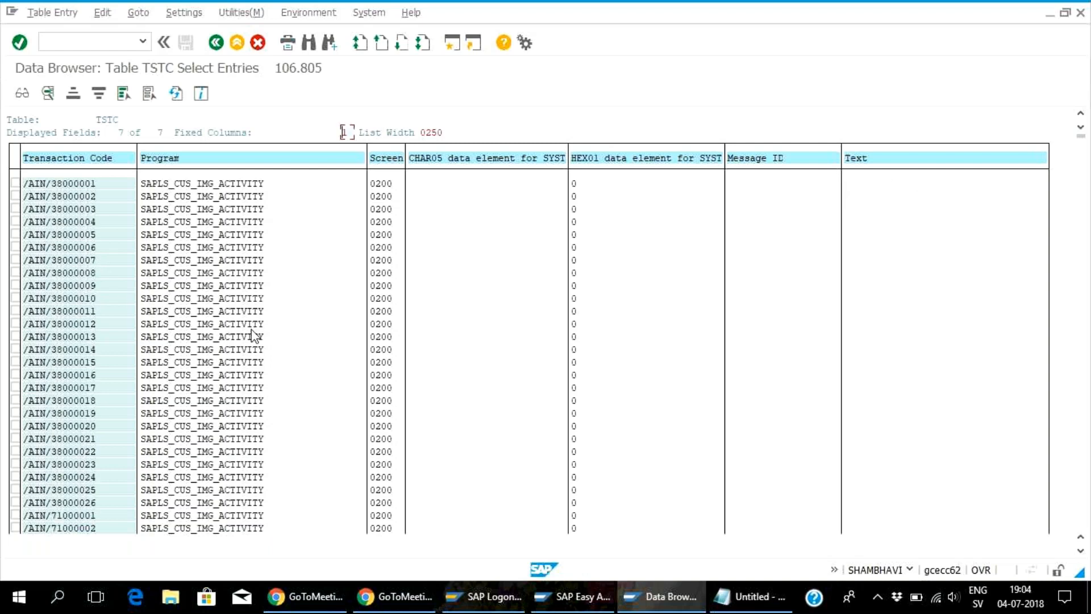
pyautogui.scroll(1, 254, 336)
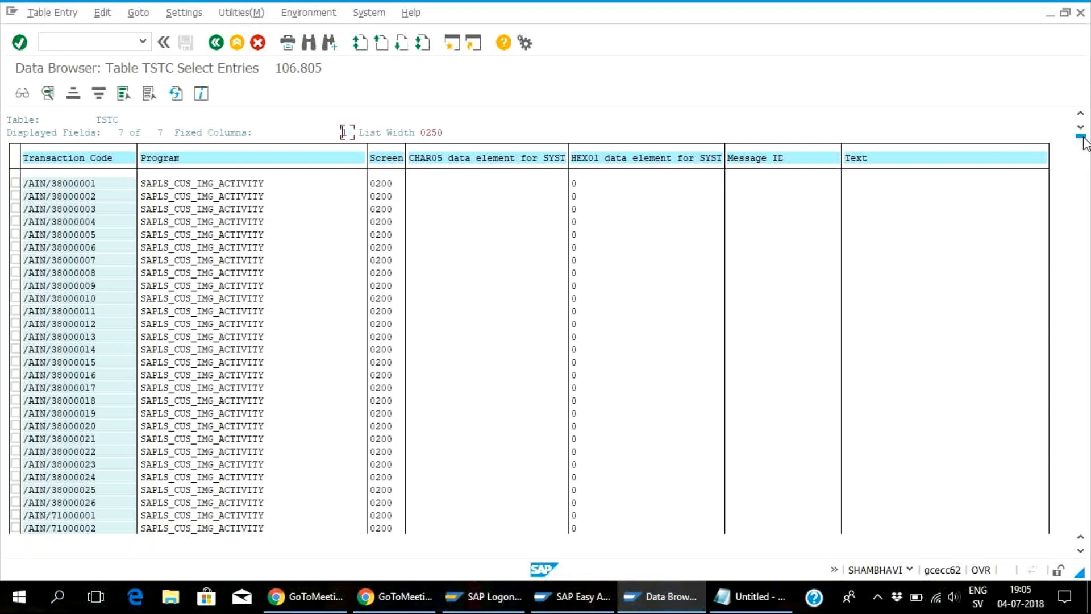
pyautogui.hotkey('ctrl', 'f')
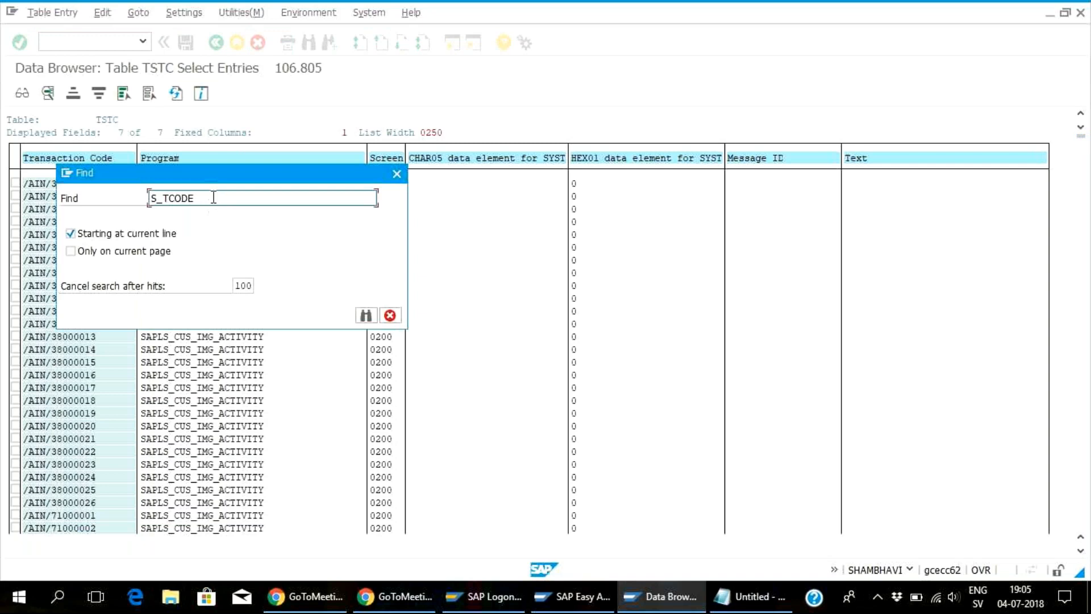
pyautogui.moveTo(210, 196); pyautogui.dragTo(150, 197)
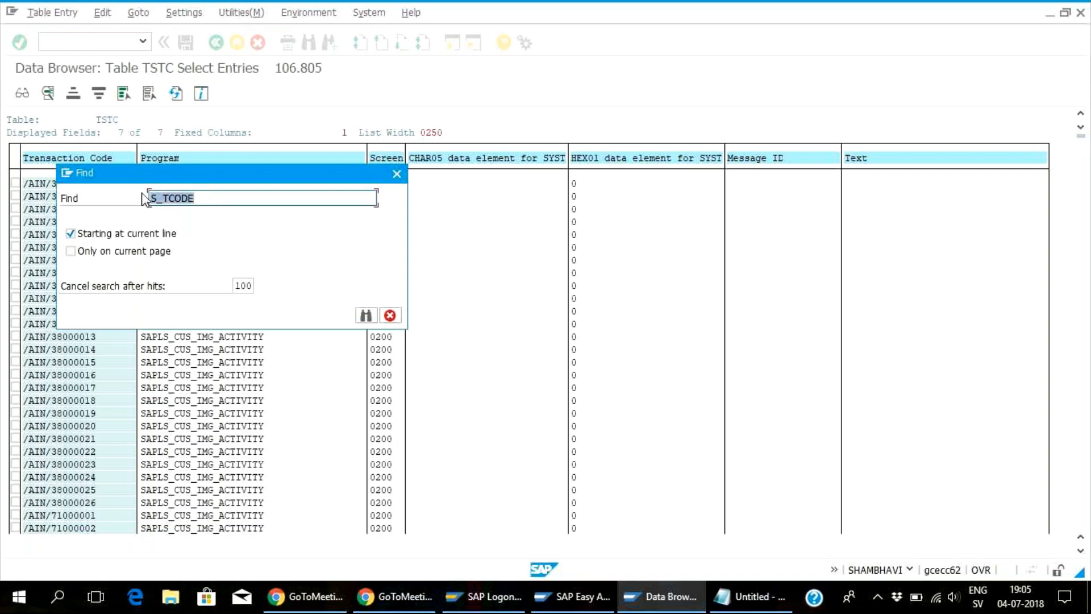
pyautogui.press('Delete')
pyautogui.write('su01')
pyautogui.click(366, 316)
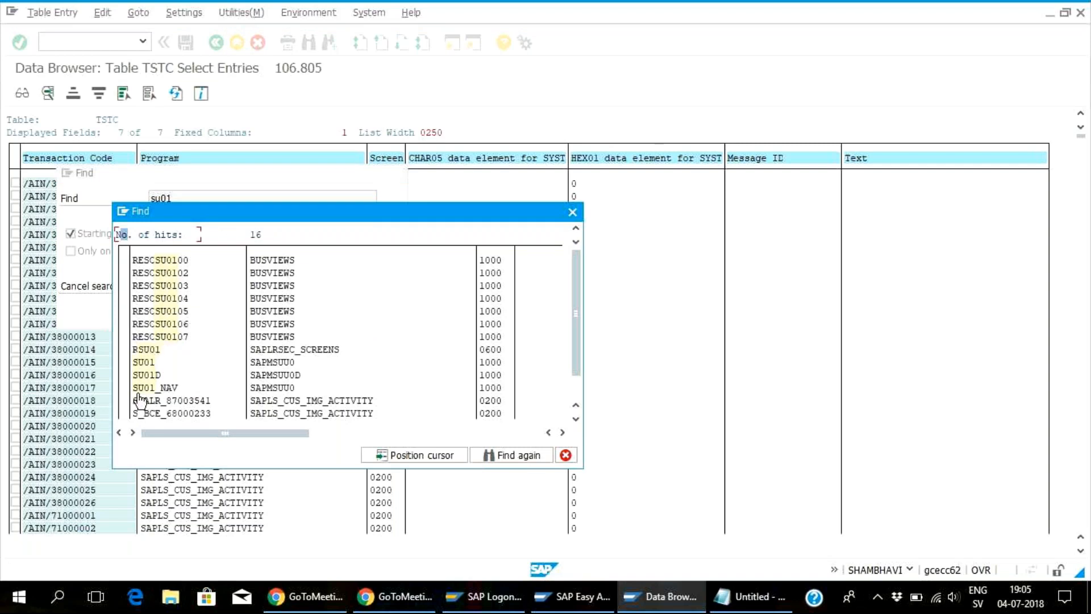
pyautogui.doubleClick(167, 261)
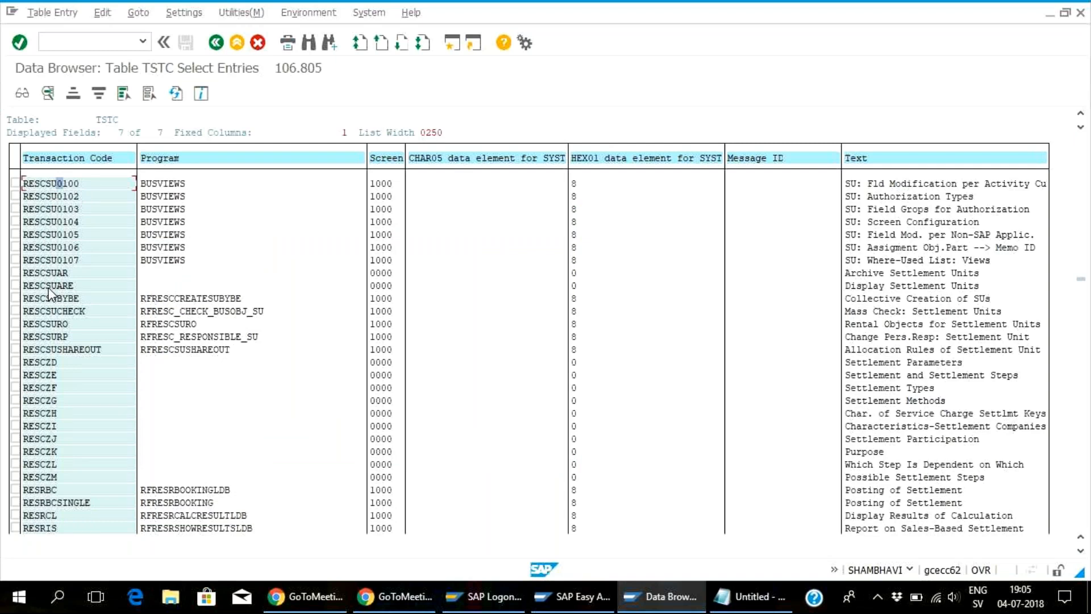
# Examine the detail record of transaction RESCSU0100 and go back to the TSTC selection screen
pyautogui.click(49, 183)
pyautogui.doubleClick(54, 185)
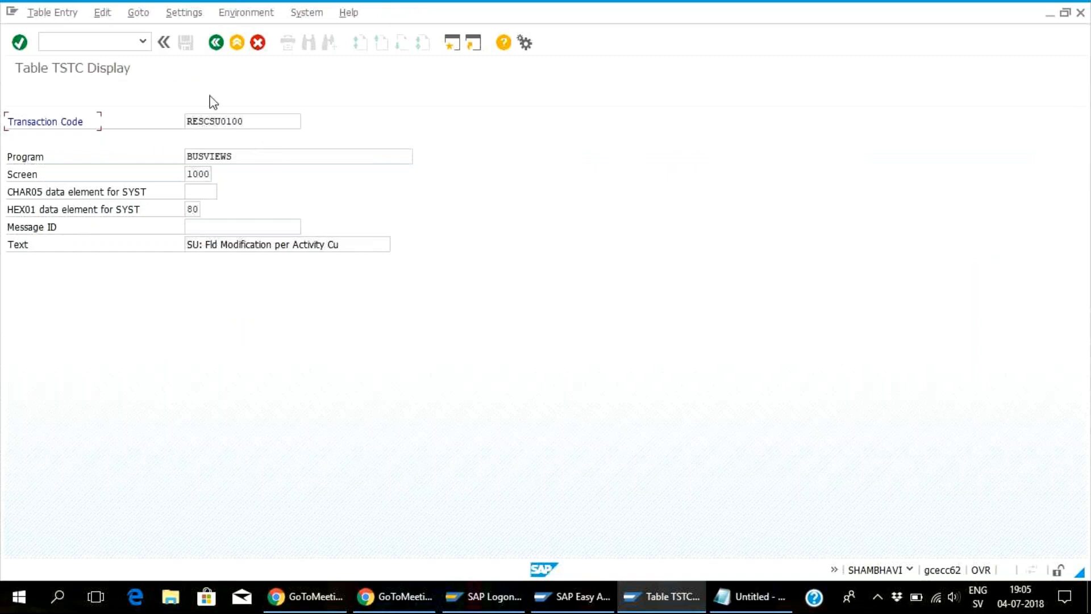
pyautogui.click(217, 44)
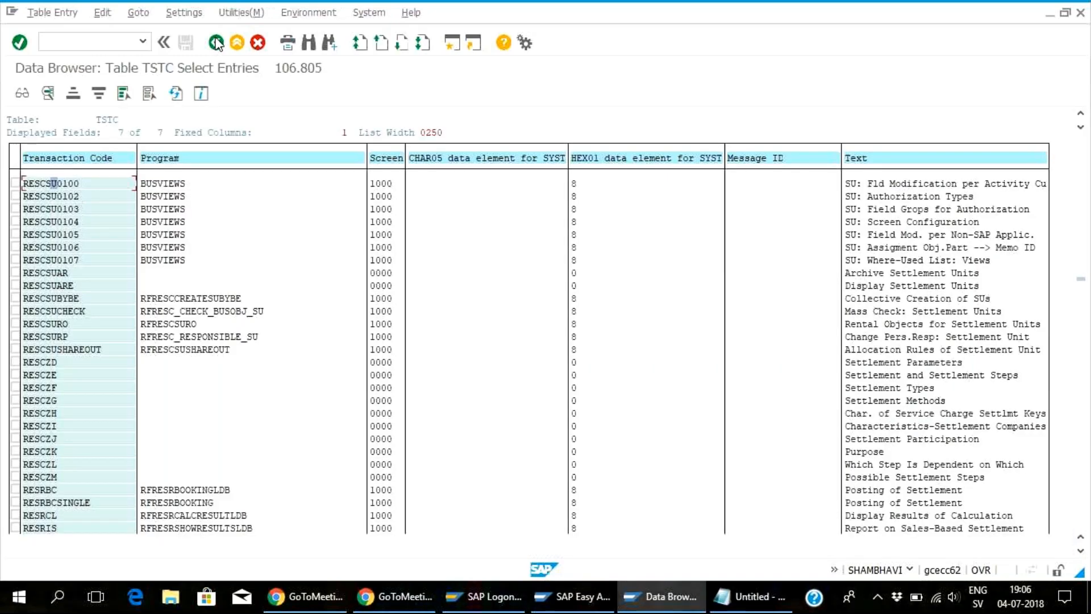
pyautogui.click(216, 43)
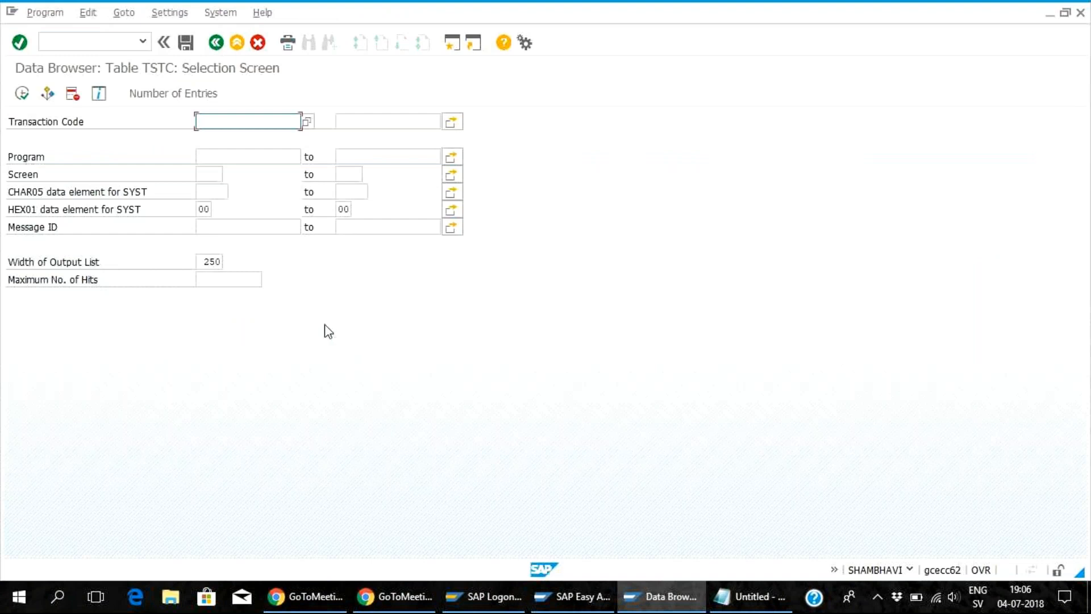
# Filter the TSTC transaction codes by S* and check the number of matching entries
pyautogui.click(232, 279)
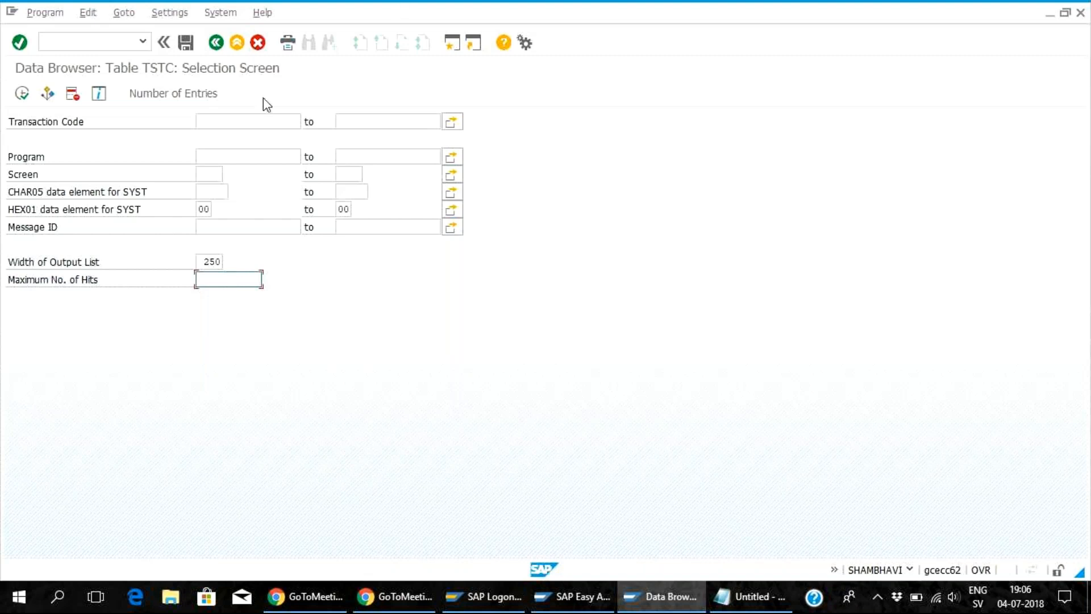
pyautogui.click(246, 120)
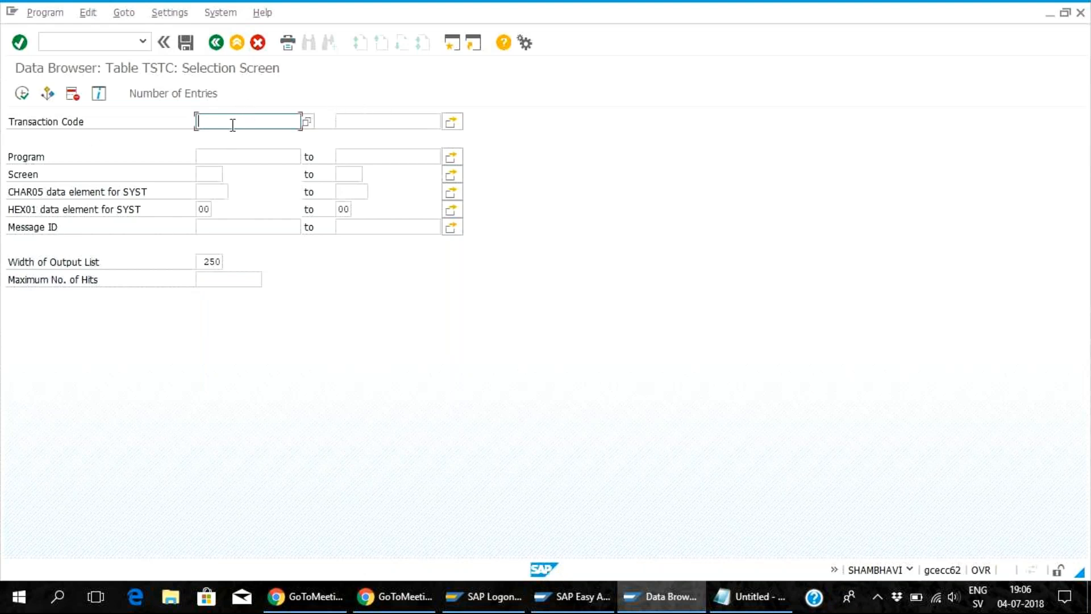
pyautogui.write('s*')
pyautogui.click(224, 278)
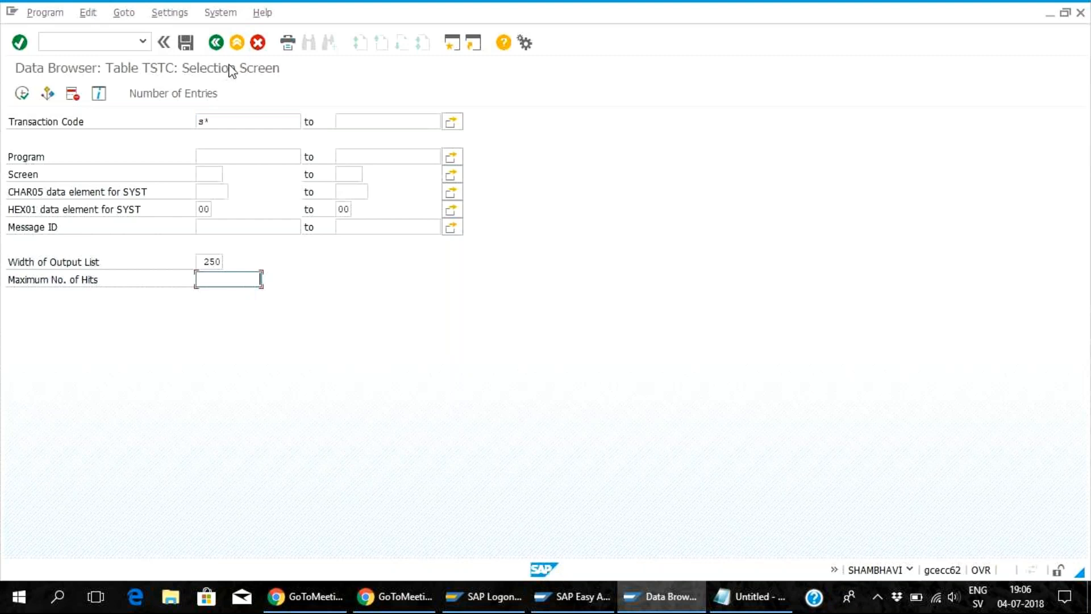
pyautogui.click(156, 85)
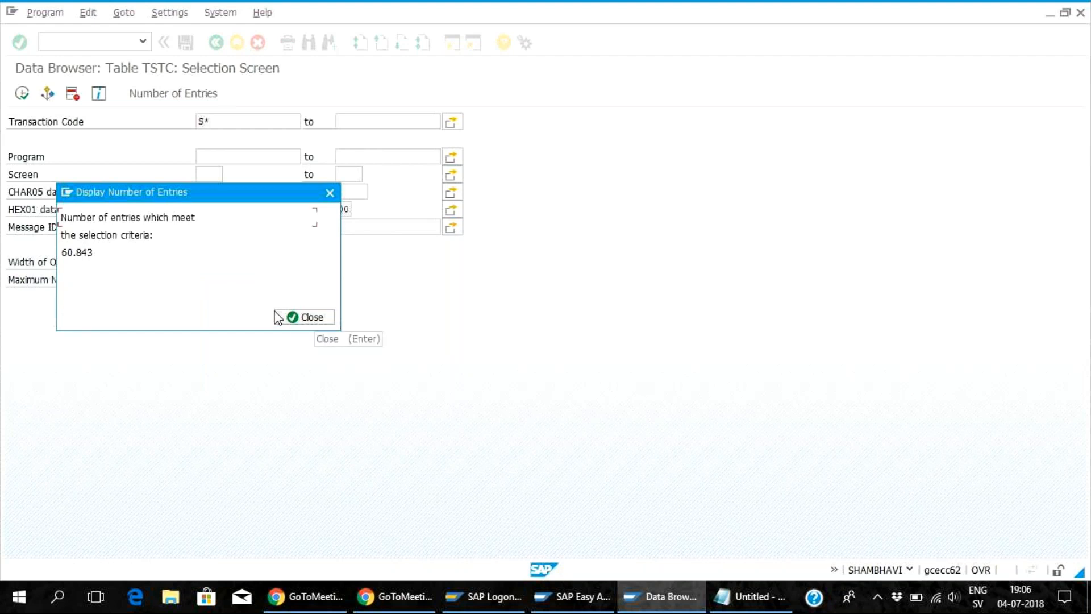
pyautogui.click(314, 317)
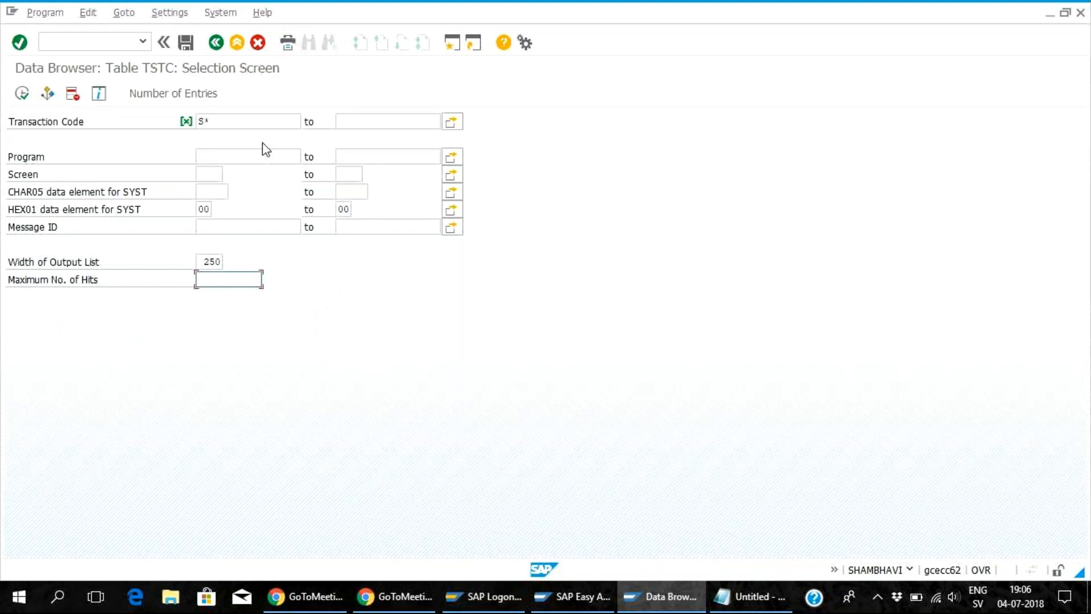
# Change the Transaction Code filter to *S and check the number of matching entries
pyautogui.click(212, 123)
pyautogui.press('BackSpace')
pyautogui.press('BackSpace')
pyautogui.write('*s')
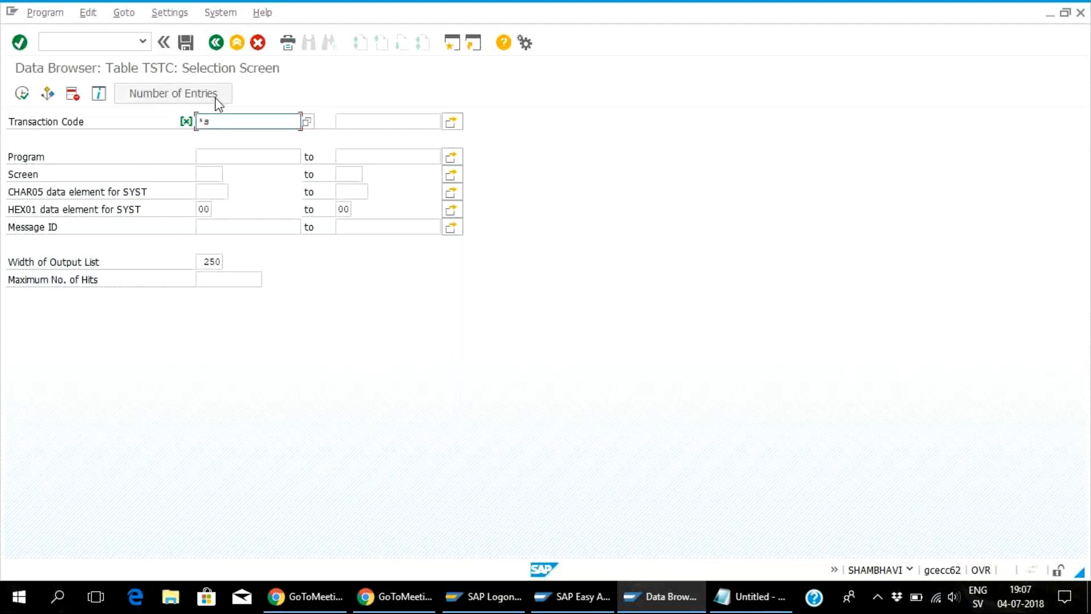
pyautogui.click(183, 94)
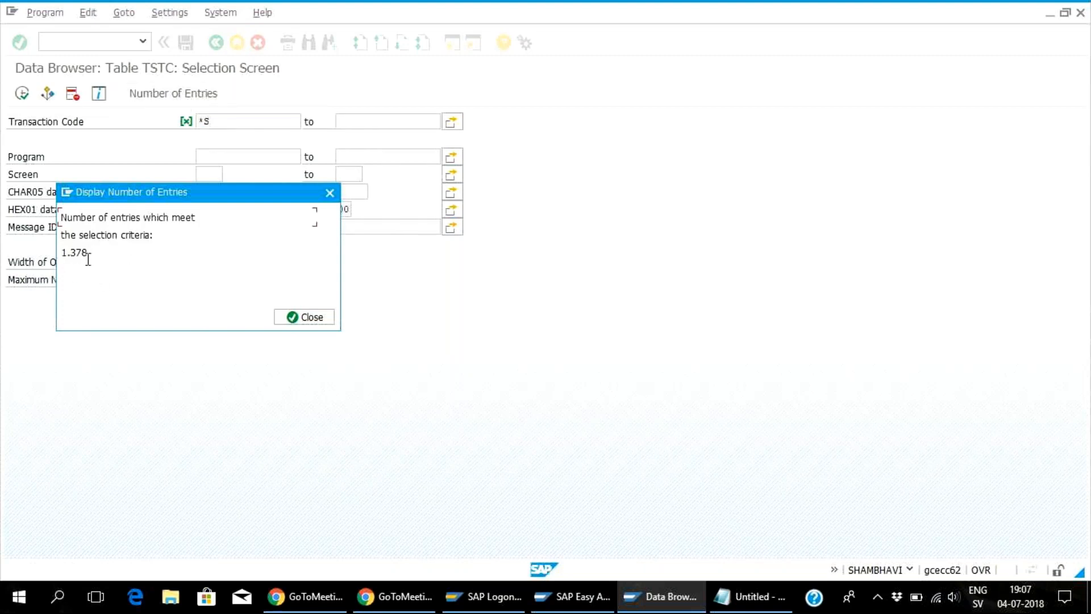
pyautogui.click(304, 314)
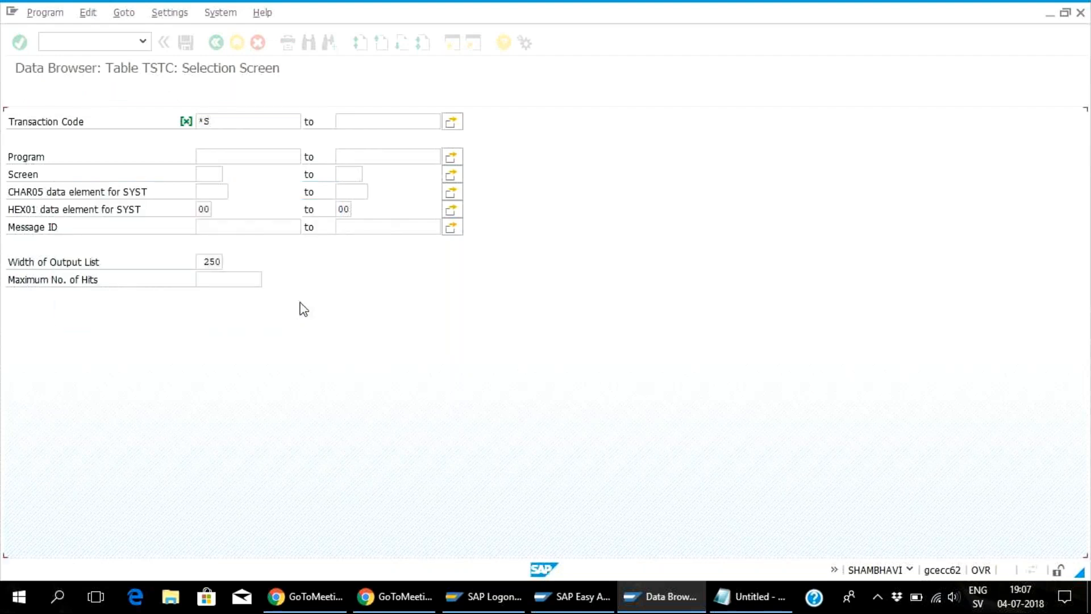
# Check the number of TSTC entries for the transaction code pattern *S*, and return to SAP Easy Access
pyautogui.click(297, 120)
pyautogui.write('*')
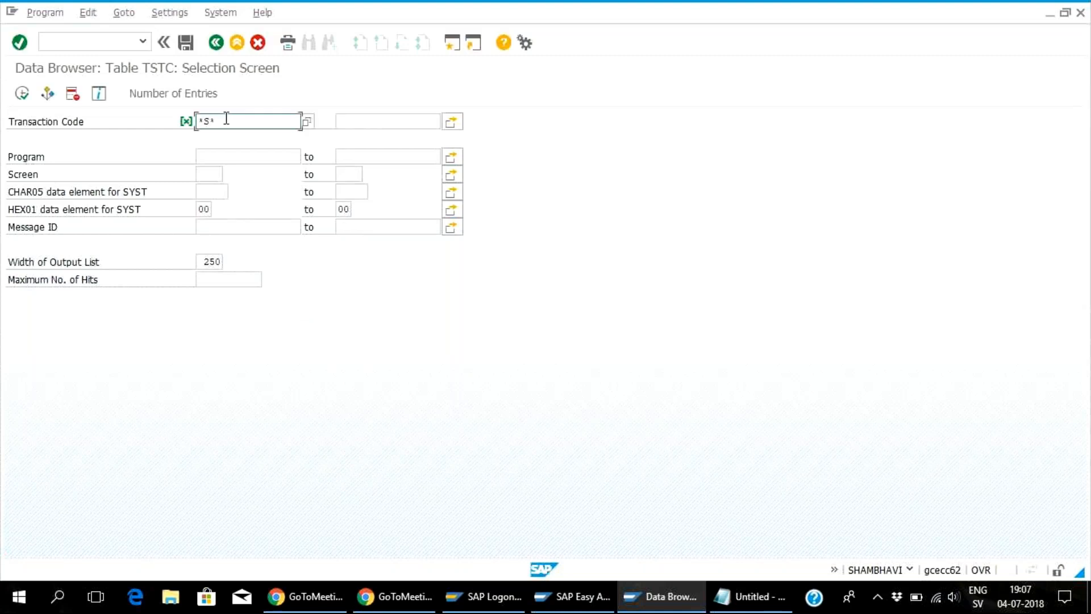
pyautogui.click(191, 95)
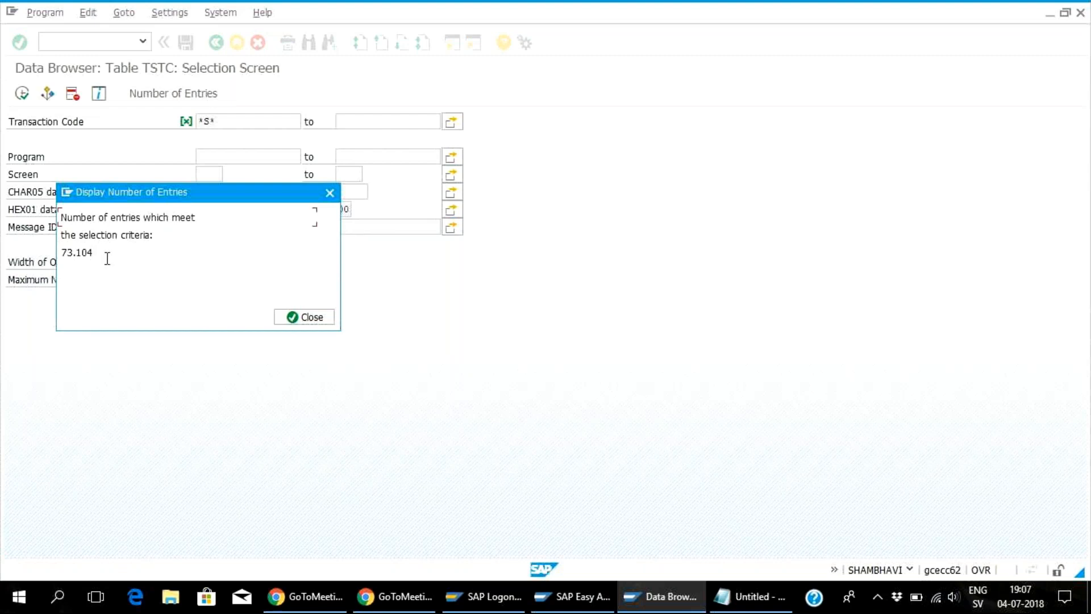
pyautogui.click(298, 318)
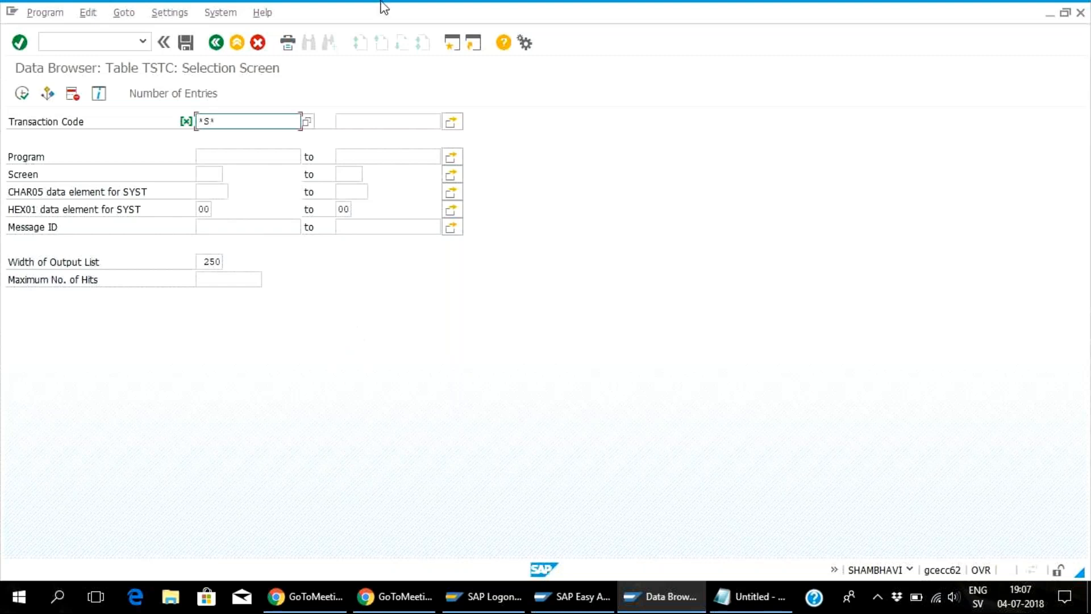
pyautogui.click(221, 45)
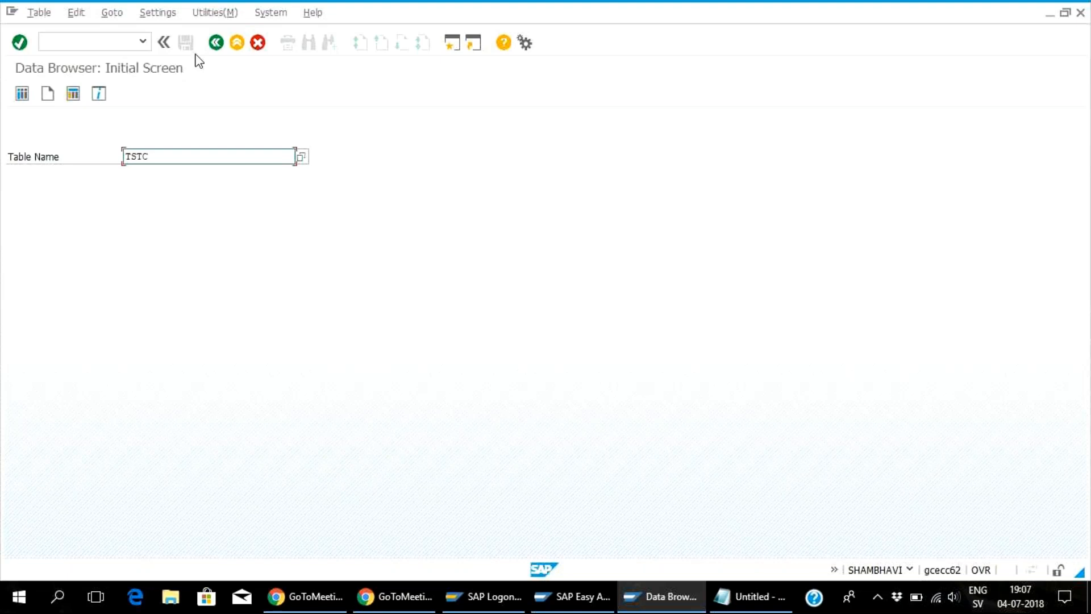
pyautogui.click(216, 42)
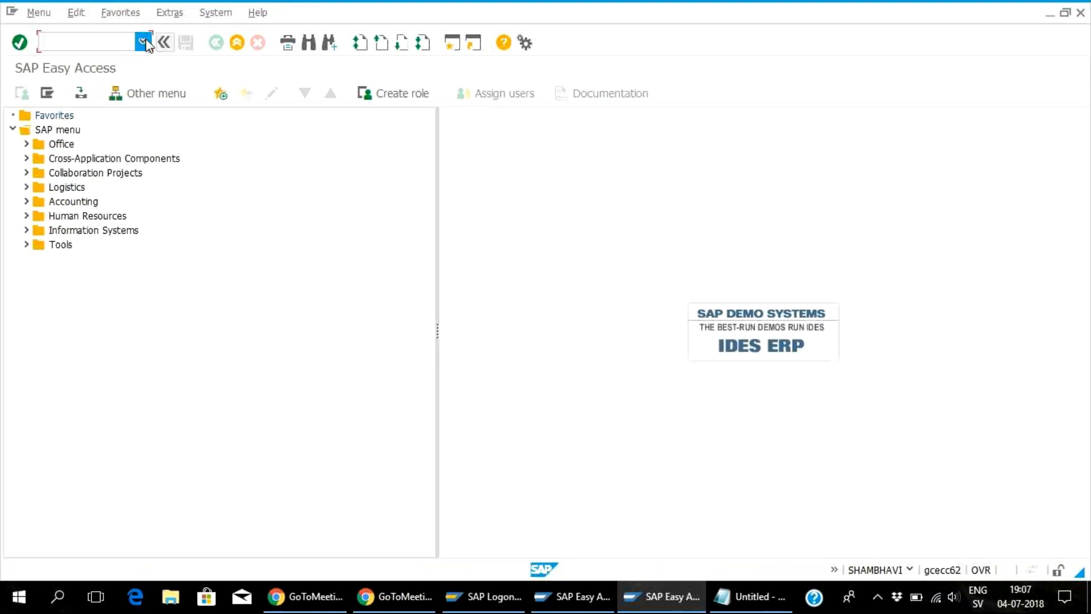
# Start transaction SE16 and open the selection screen for table TOBJ
pyautogui.write('se16')
pyautogui.press('Return')
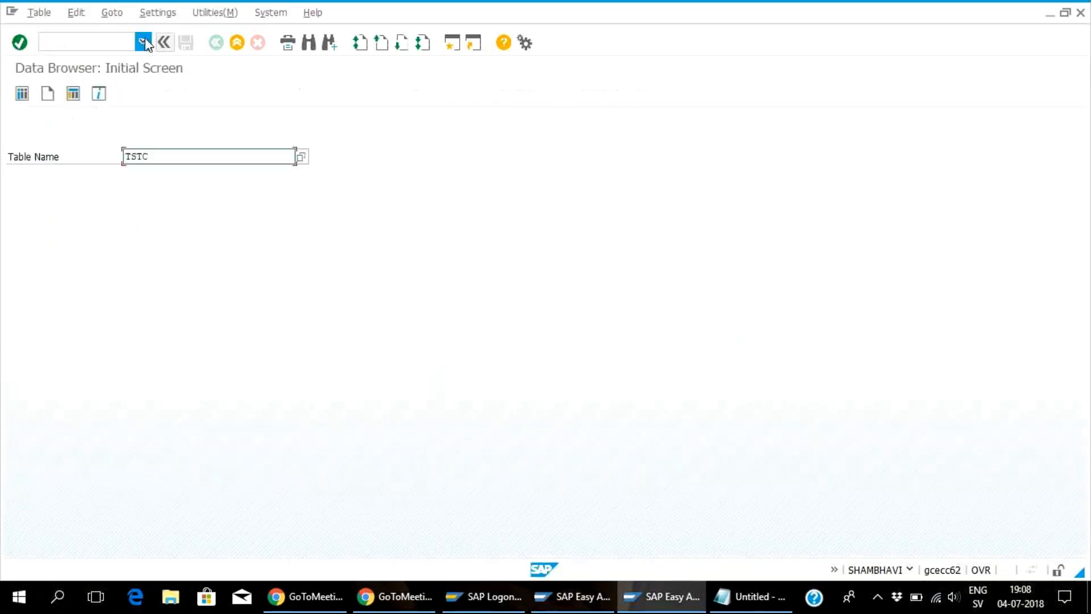
pyautogui.click(178, 163)
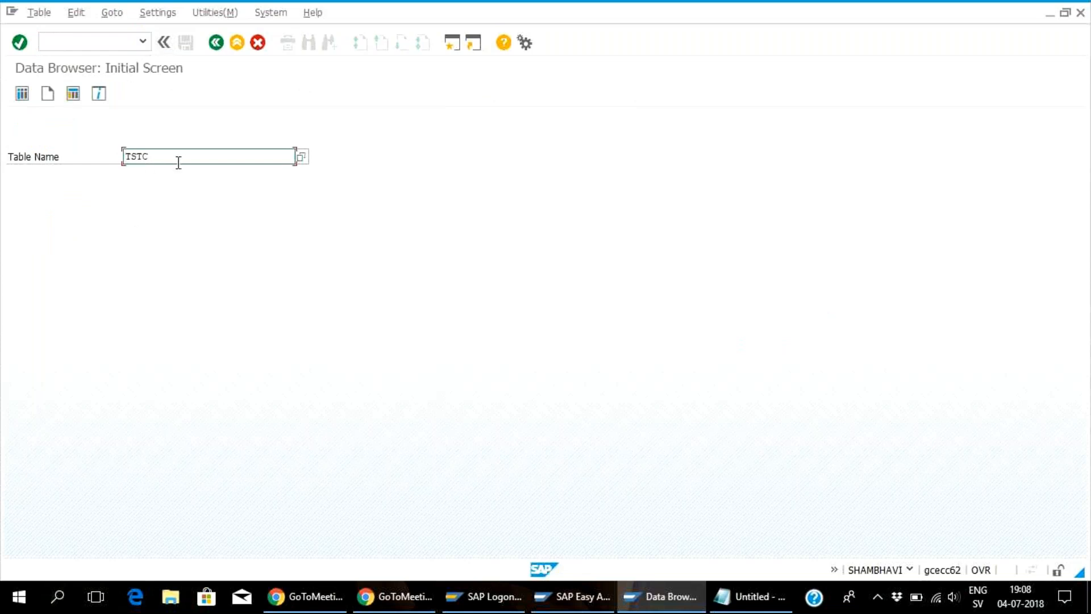
pyautogui.press('BackSpace')
pyautogui.press('BackSpace')
pyautogui.press('BackSpace')
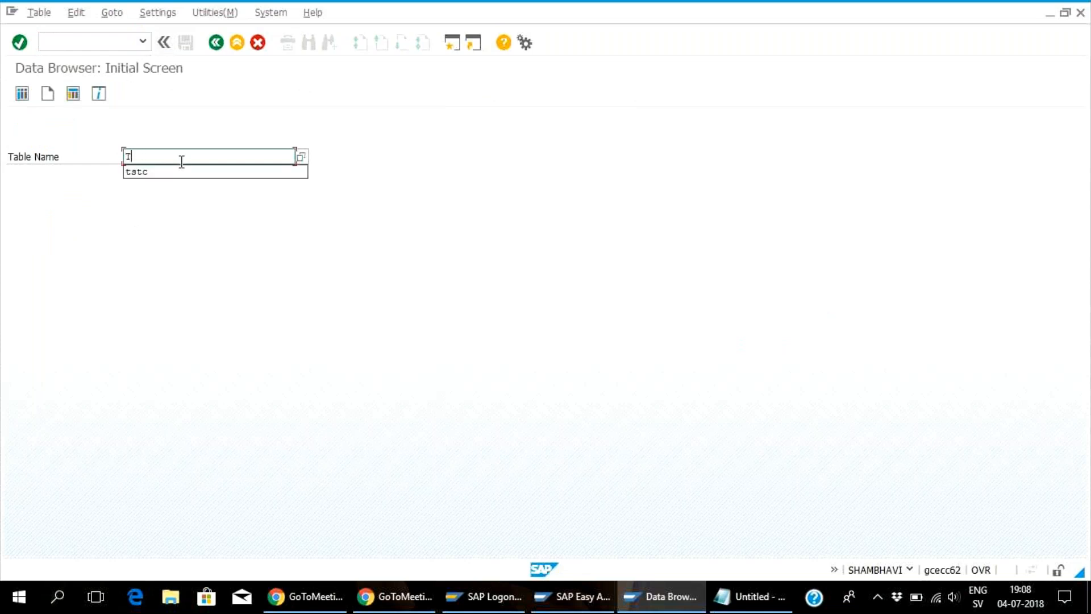
pyautogui.write('obj')
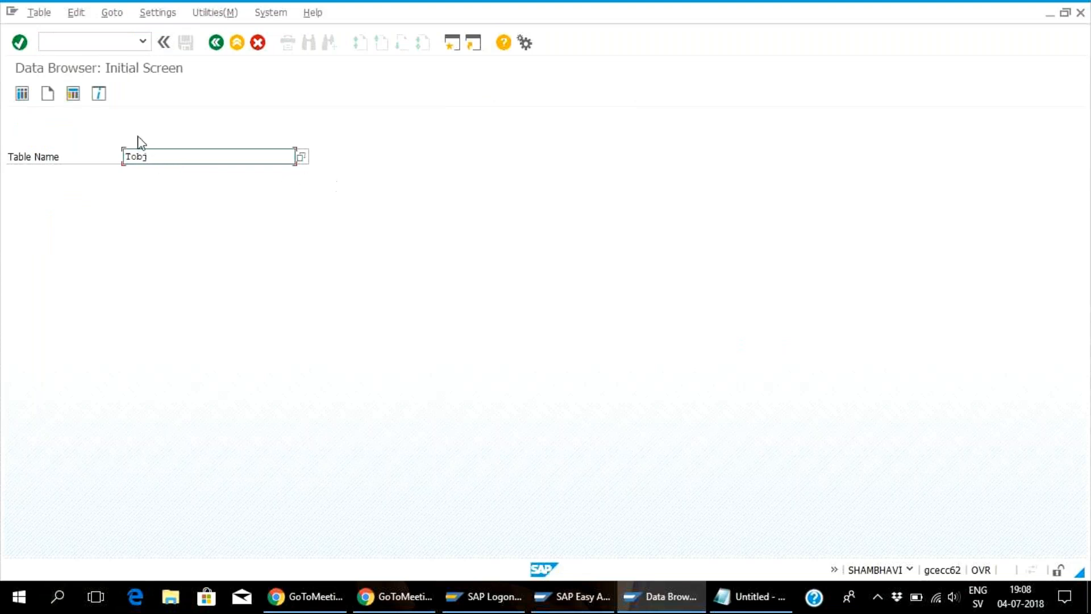
pyautogui.click(22, 94)
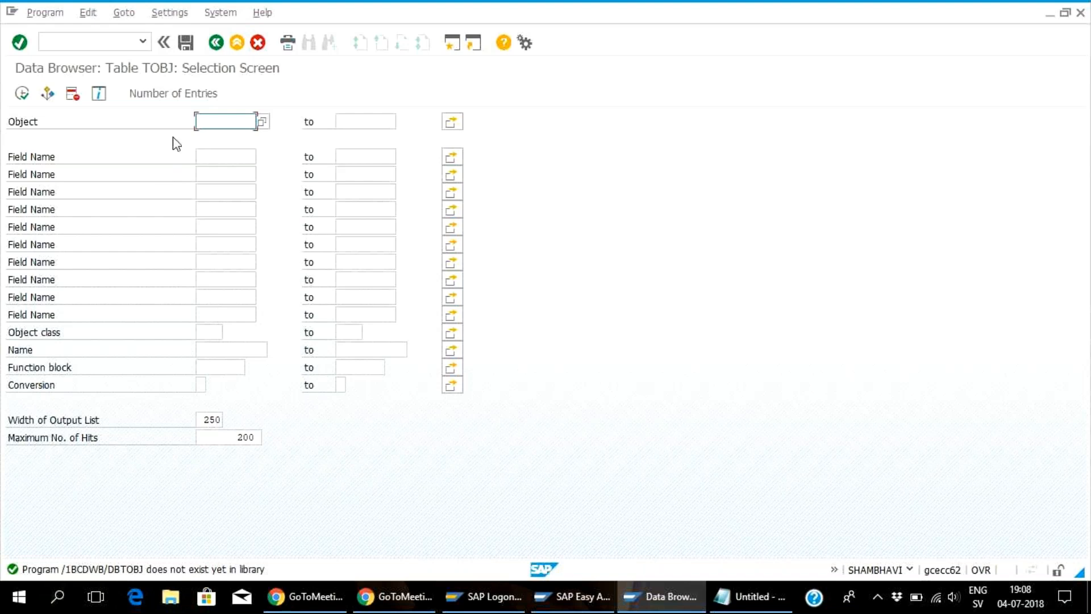
# Check the number of entries in table TOBJ without any filters
pyautogui.click(177, 93)
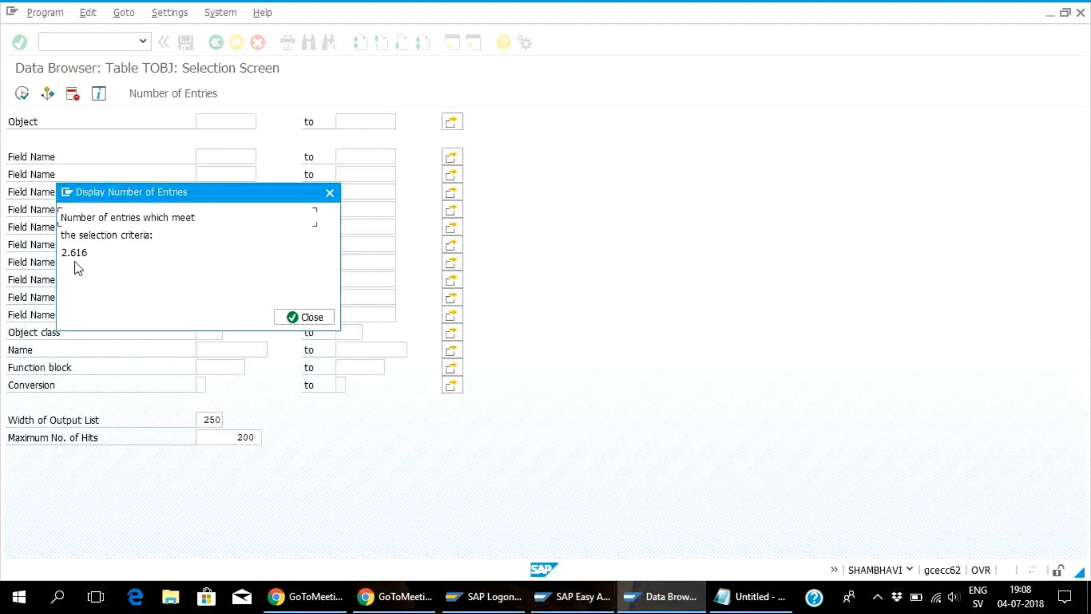
pyautogui.click(305, 320)
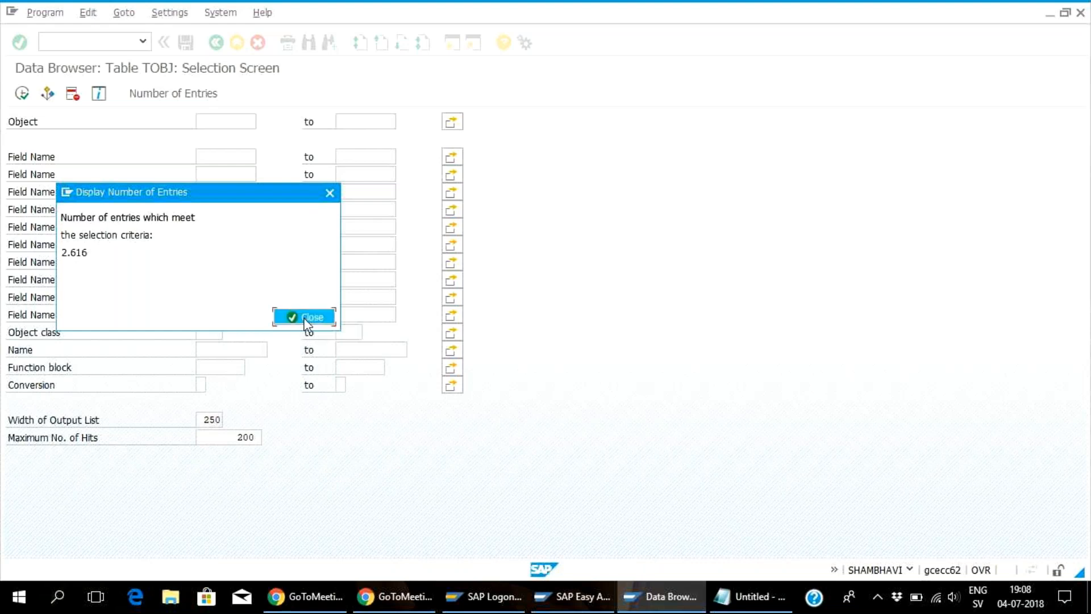
pyautogui.click(307, 322)
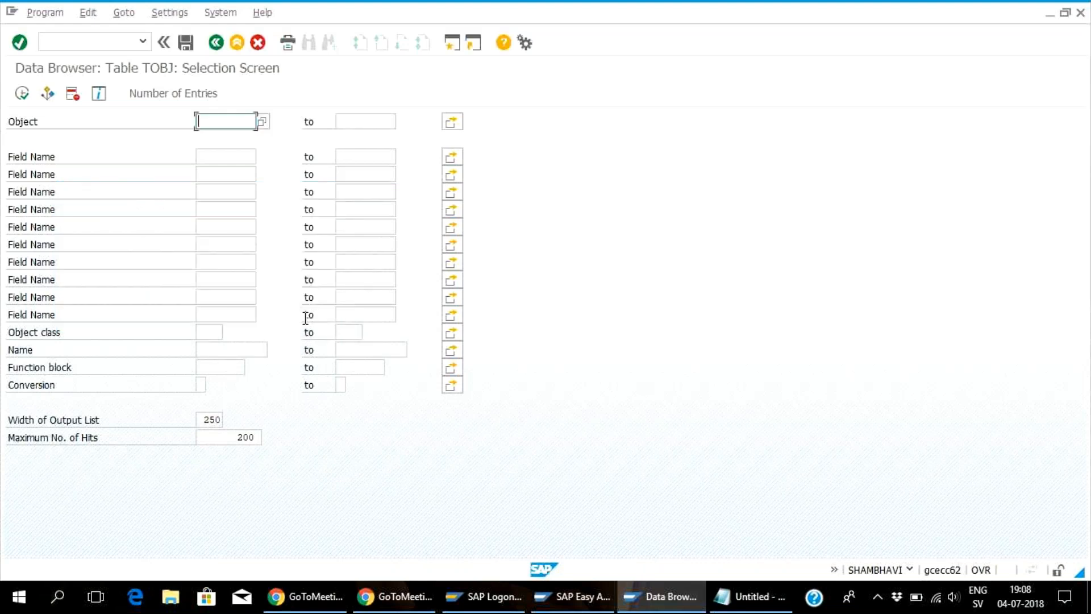
# Clear the Maximum No. of Hits limit and execute the selection to list all TOBJ entries
pyautogui.click(261, 439)
pyautogui.press('BackSpace')
pyautogui.press('BackSpace')
pyautogui.press('BackSpace')
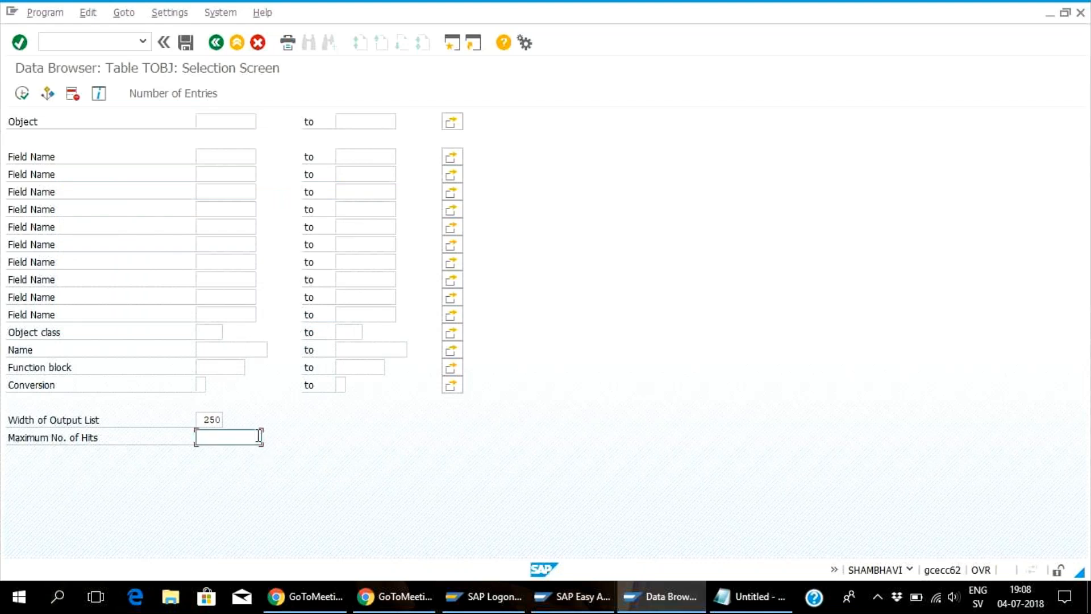
pyautogui.click(22, 94)
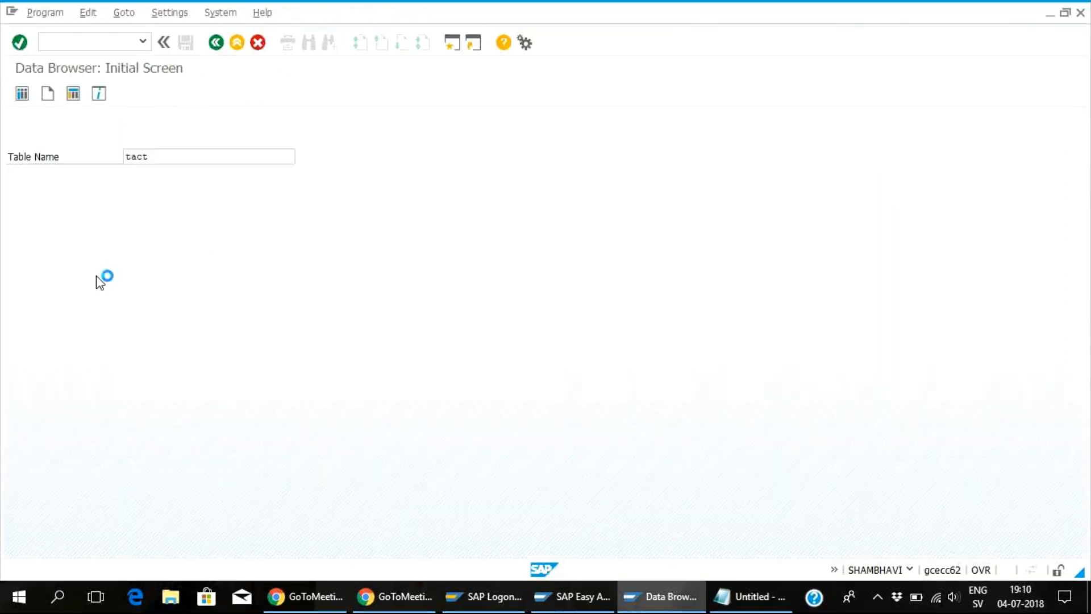
# Open the selection screen for table TACT and check its number of entries
pyautogui.press('Return')
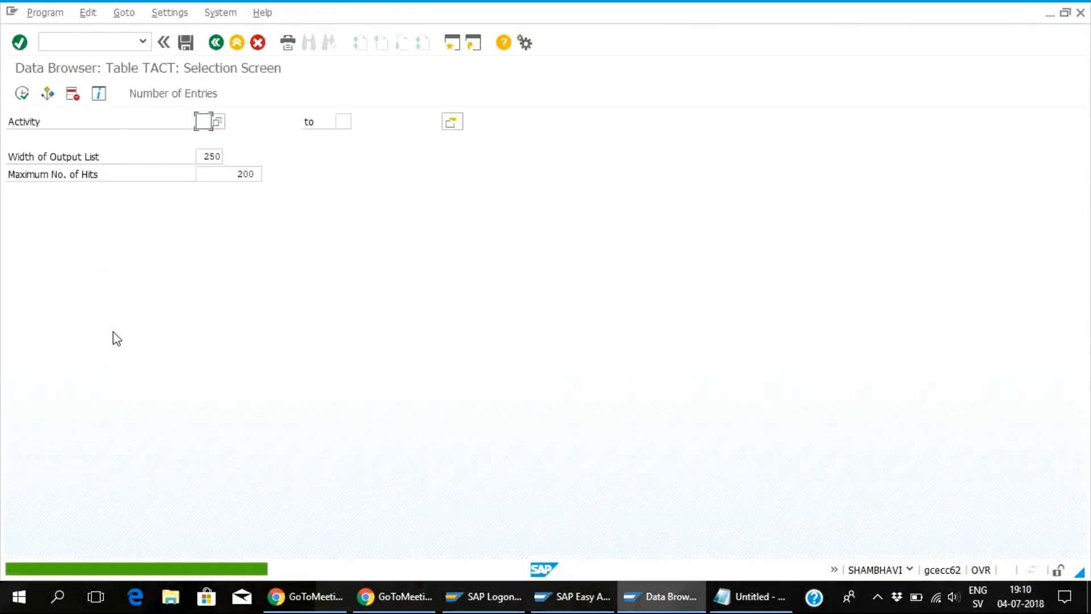
pyautogui.click(175, 92)
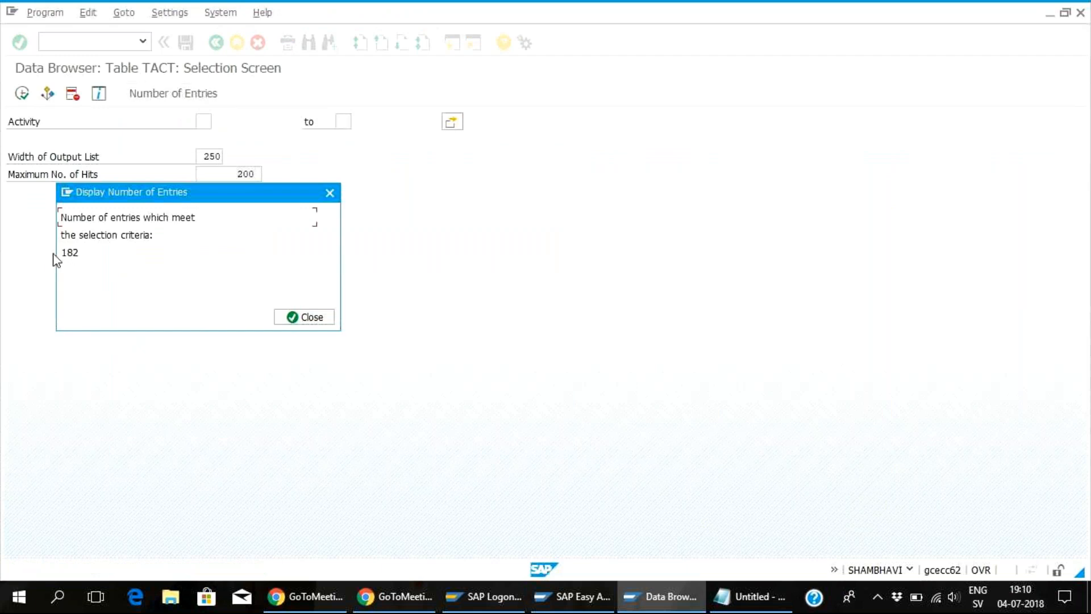
pyautogui.click(330, 193)
pyautogui.click(307, 318)
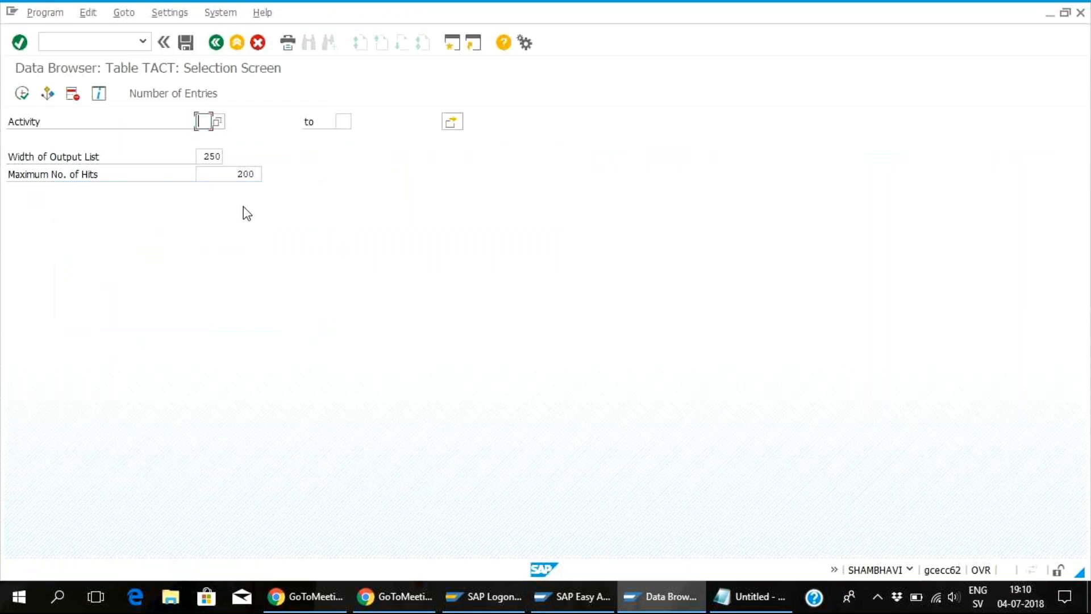
# List the TACT entries, examine the activity codes and their texts, and return to the Data Browser initial screen
pyautogui.click(23, 96)
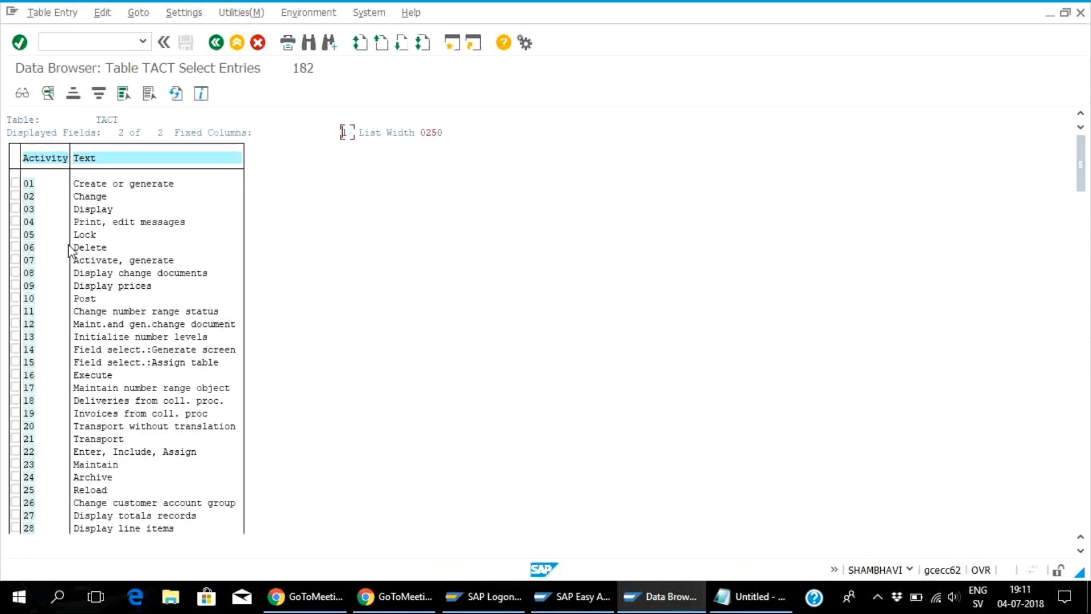
pyautogui.hotkey('ctrl', 'f')
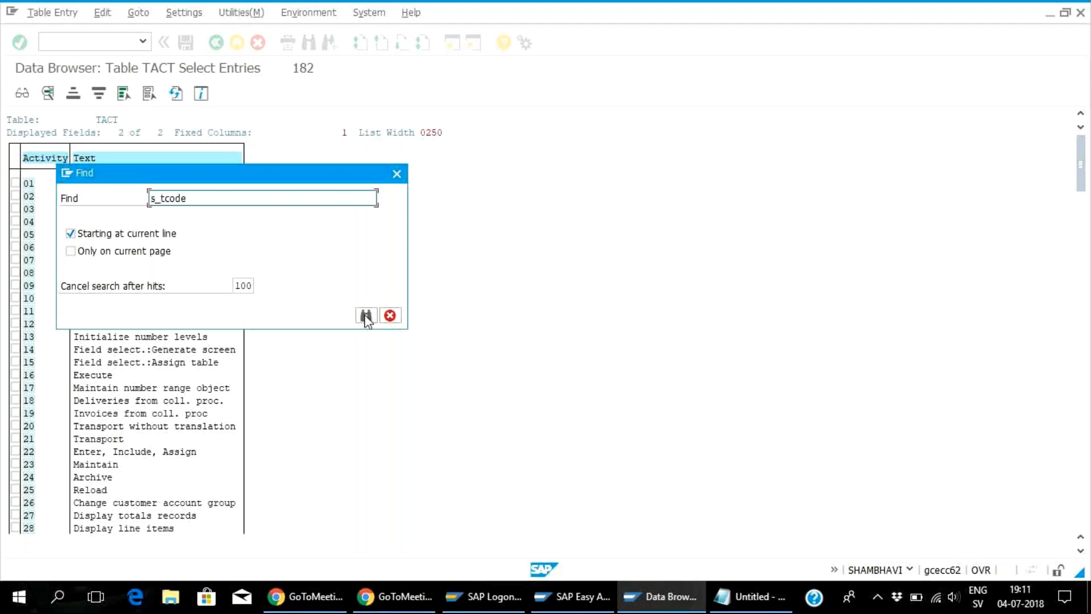
pyautogui.click(396, 173)
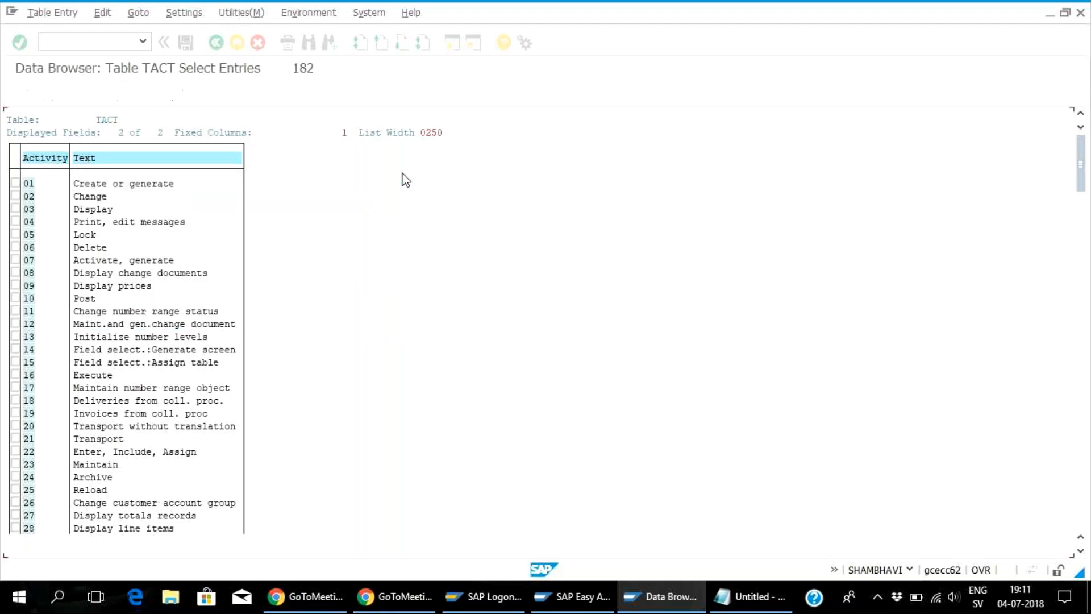
pyautogui.scroll(-1, 91, 358)
pyautogui.scroll(1, 89, 360)
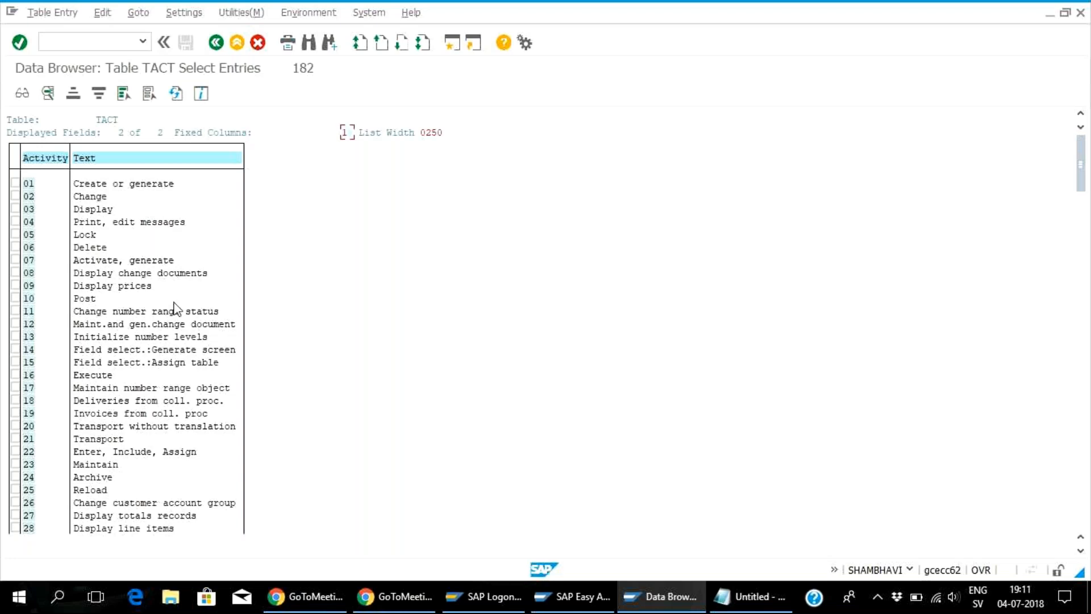
pyautogui.click(216, 42)
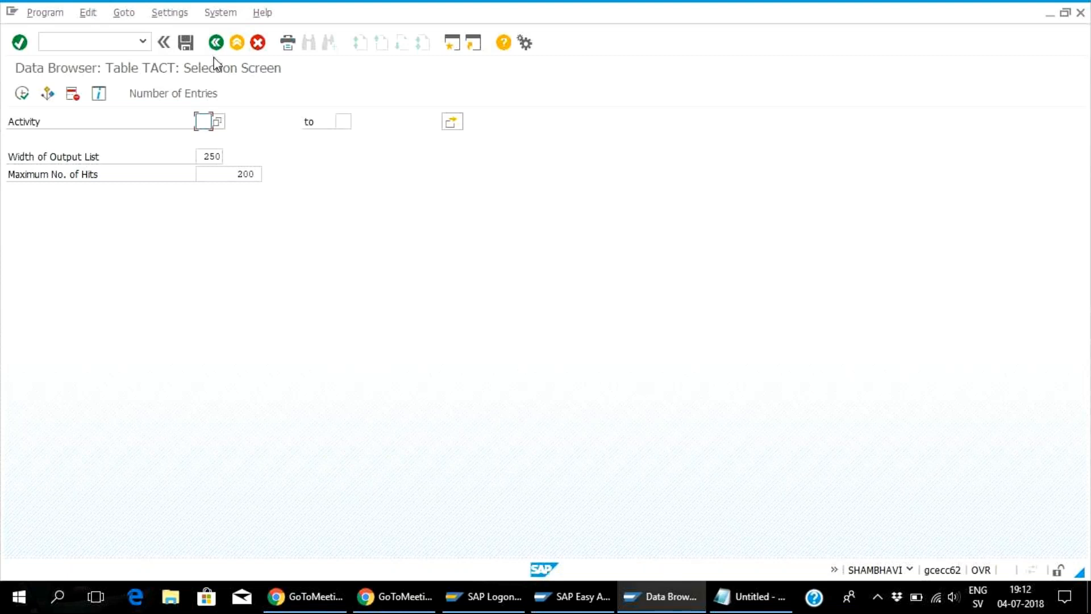
pyautogui.click(216, 42)
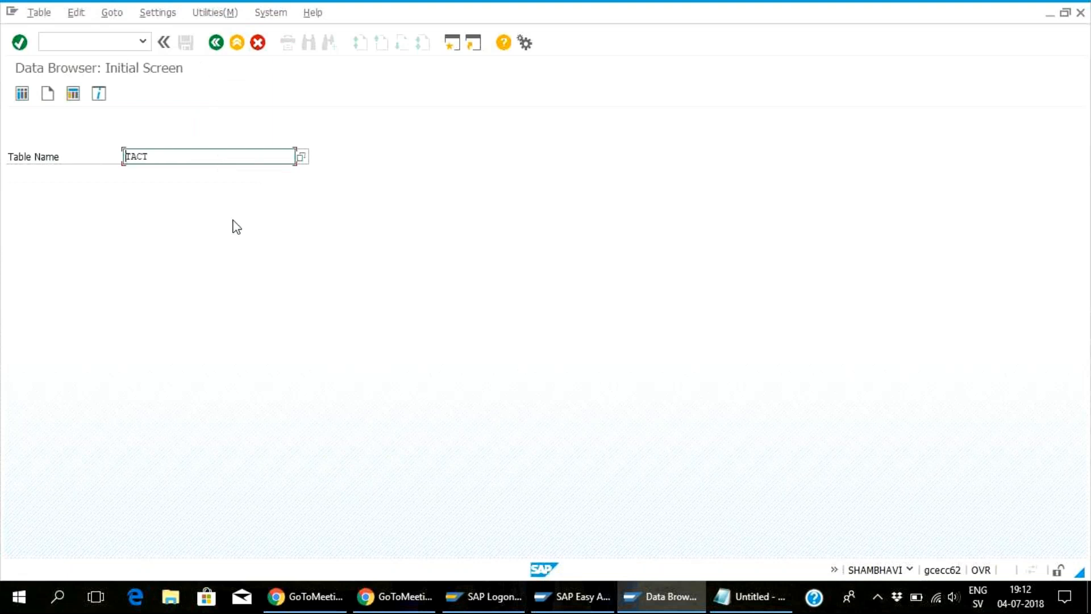
# Search for tables matching usr*, choose USR01 from the hits, and open its selection screen
pyautogui.click(219, 159)
pyautogui.press('BackSpace')
pyautogui.press('BackSpace')
pyautogui.press('BackSpace')
pyautogui.press('BackSpace')
pyautogui.write('usr*')
pyautogui.click(302, 159)
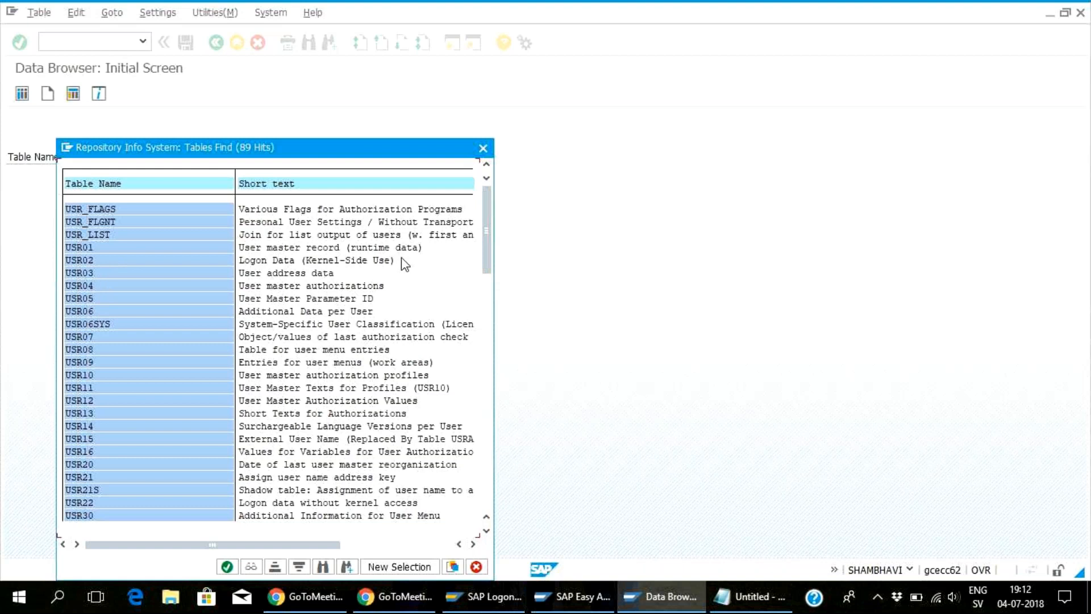
pyautogui.doubleClick(77, 245)
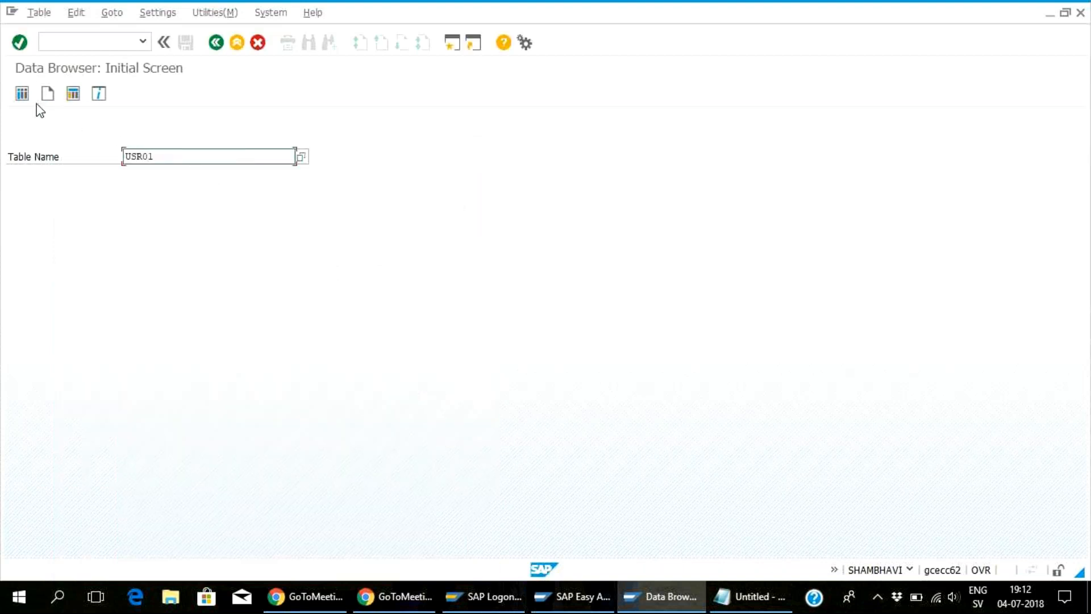
pyautogui.click(21, 98)
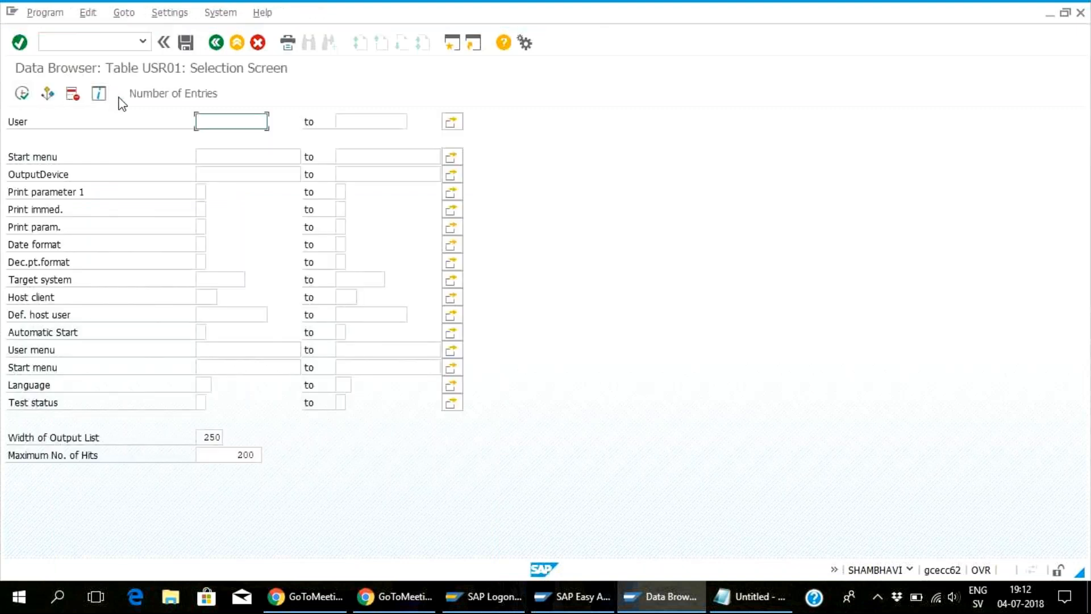
# Check table USR01's number of entries and list them all with the Maximum No. of Hits limit cleared
pyautogui.click(140, 95)
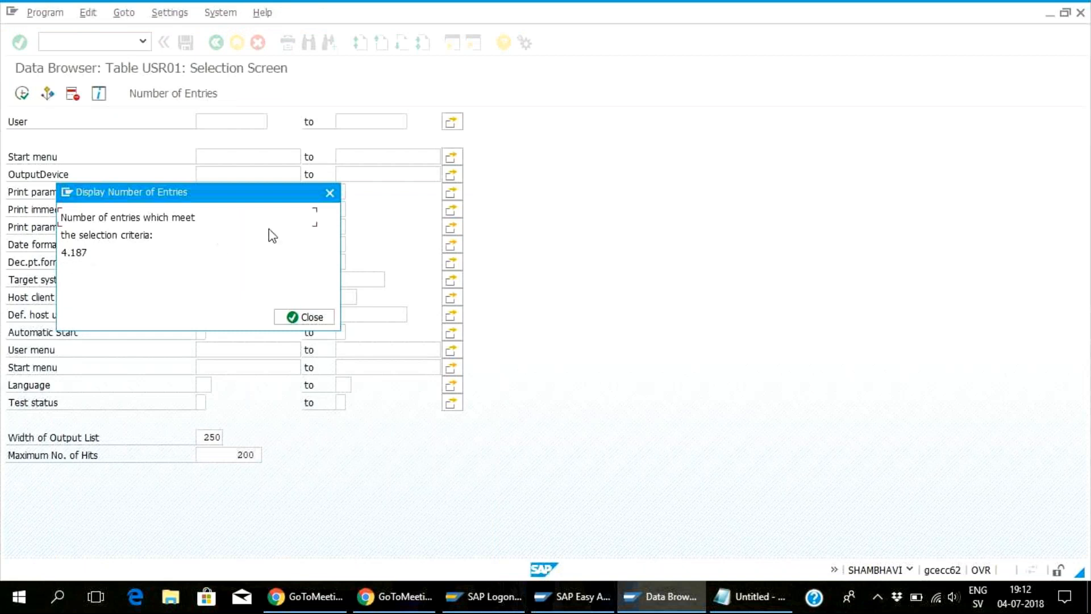
pyautogui.click(330, 194)
pyautogui.click(260, 456)
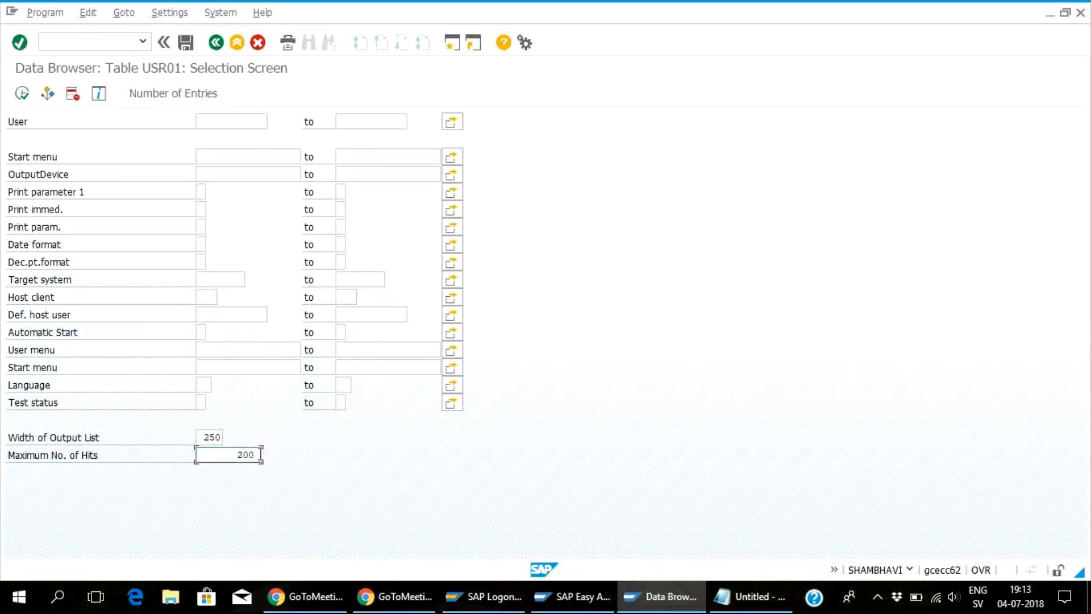
pyautogui.press('BackSpace')
pyautogui.press('BackSpace')
pyautogui.press('BackSpace')
pyautogui.click(22, 93)
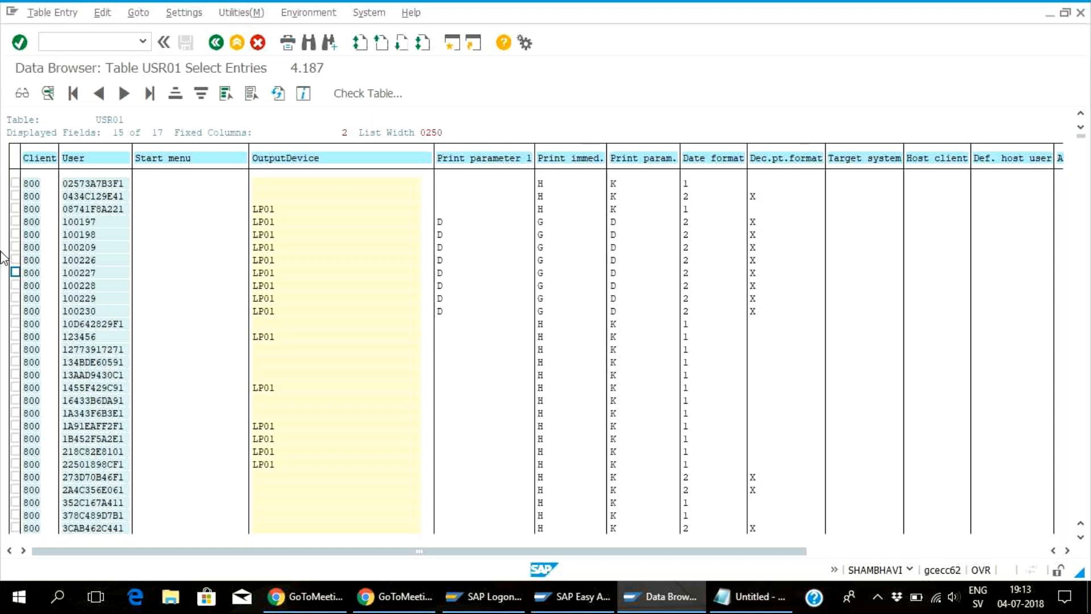
# Search the listed USR01 entries for s_tcode
pyautogui.hotkey('ctrl', 'f')
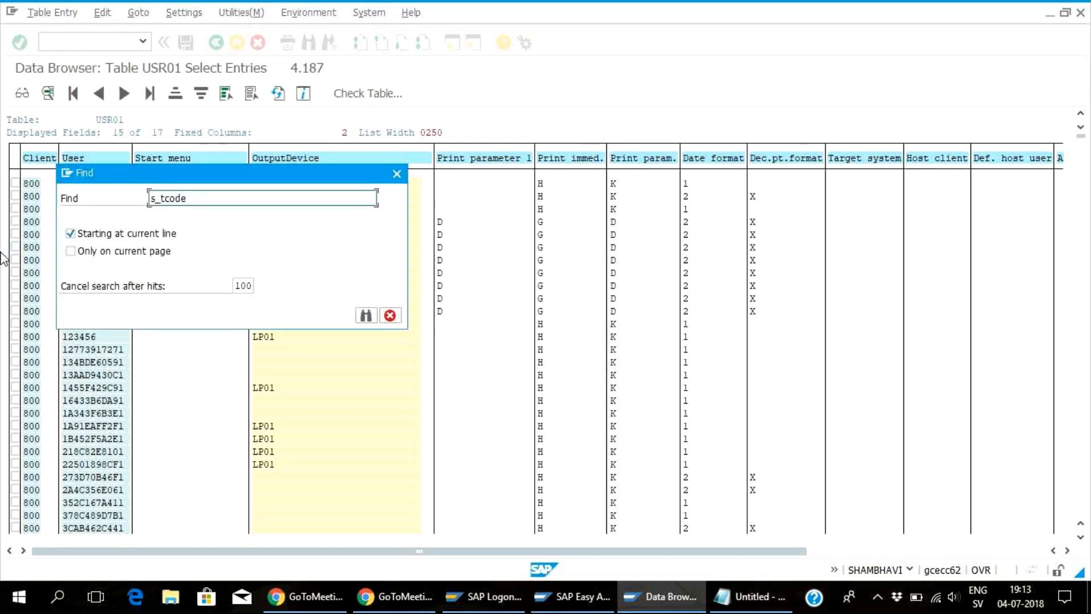
pyautogui.click(367, 316)
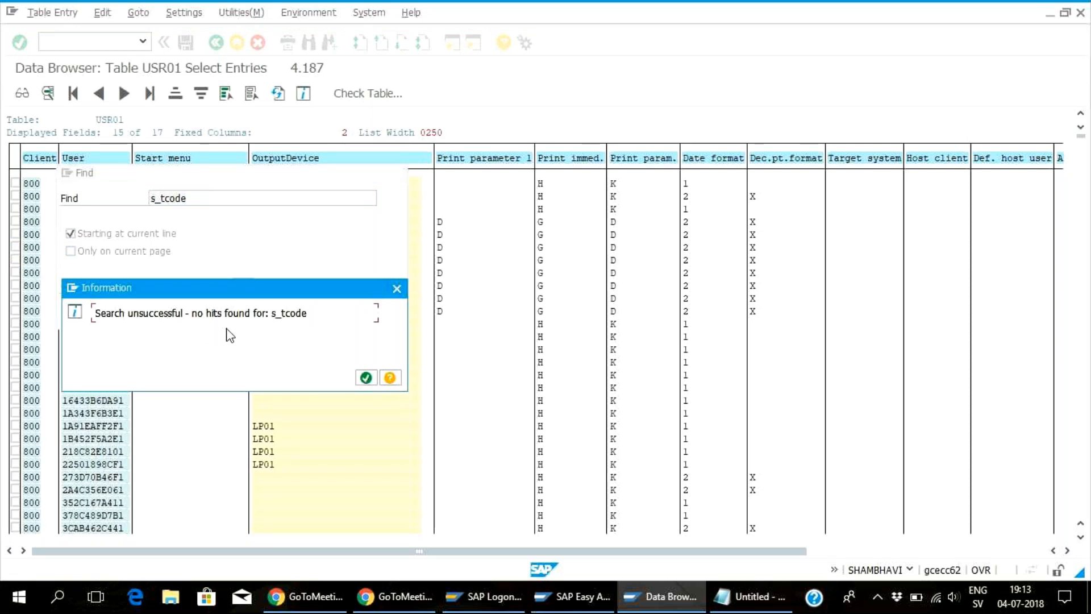
pyautogui.click(399, 289)
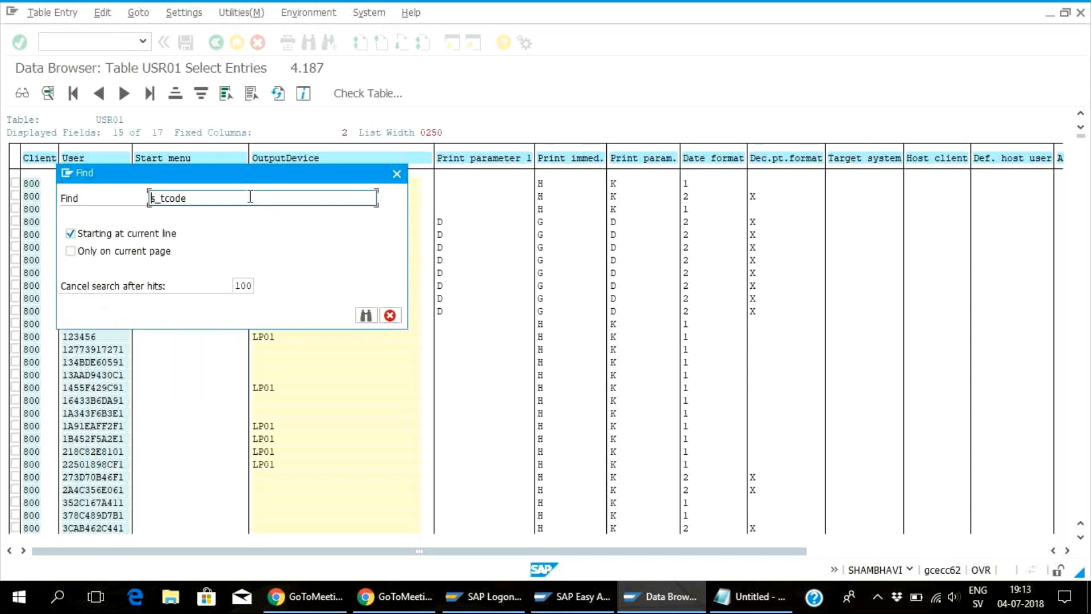
# Search the USR01 entries for the user's name preceded by a * wildcard
pyautogui.moveTo(240, 197); pyautogui.dragTo(142, 193)
pyautogui.press('BackSpace')
pyautogui.write('ambhavi')
pyautogui.write('*')
pyautogui.write('s')
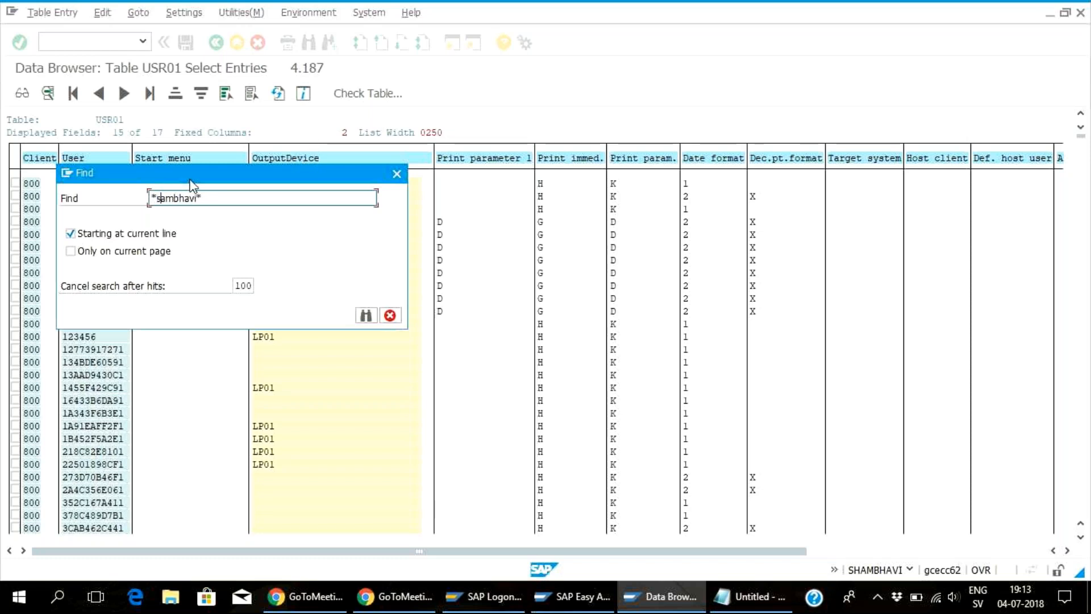
pyautogui.write('ha')
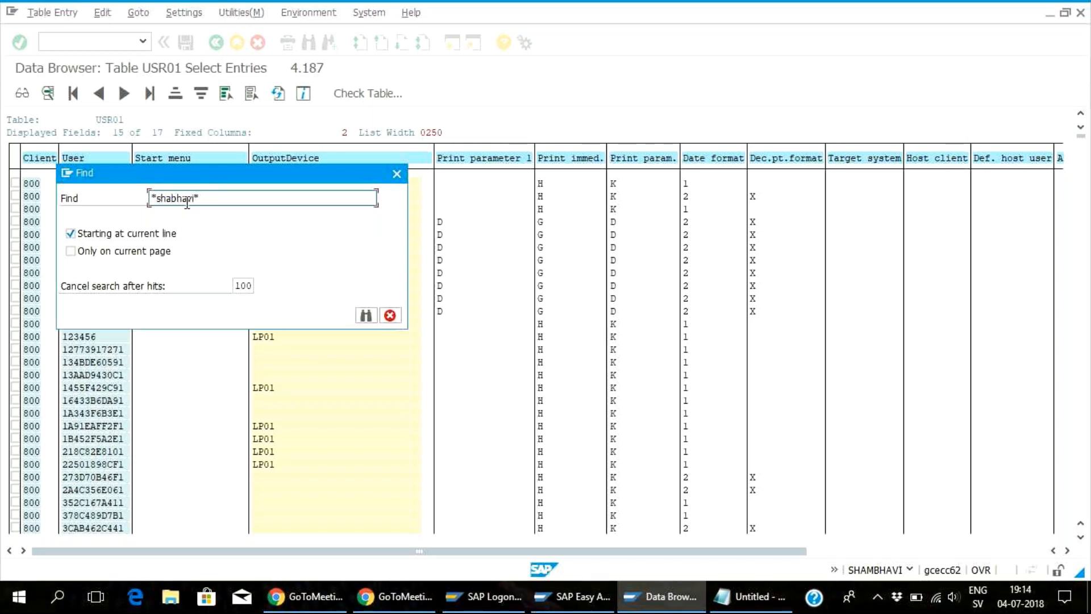
pyautogui.write('mbhavi')
pyautogui.click(371, 317)
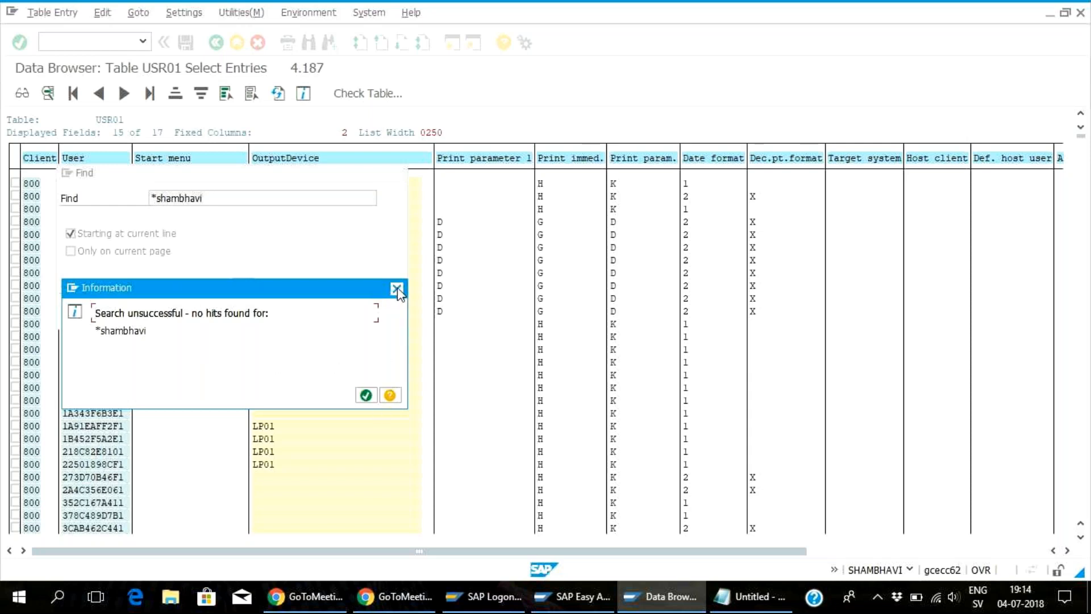
pyautogui.click(366, 395)
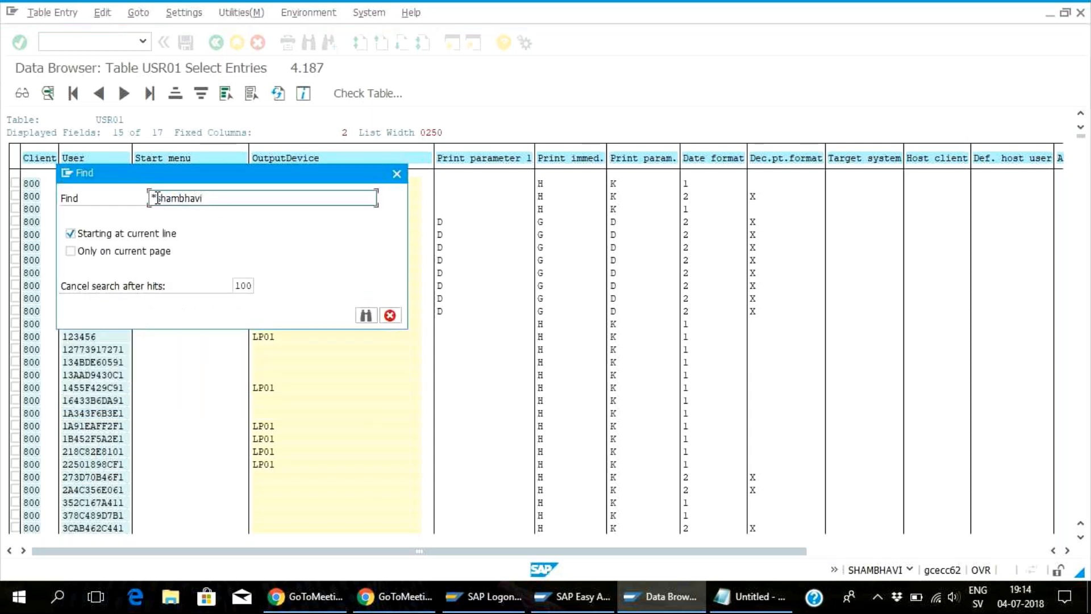
# Find the user's name without the wildcard, view the first hit's USR01 record in detail, and return to the entry list
pyautogui.press('Delete')
pyautogui.click(366, 315)
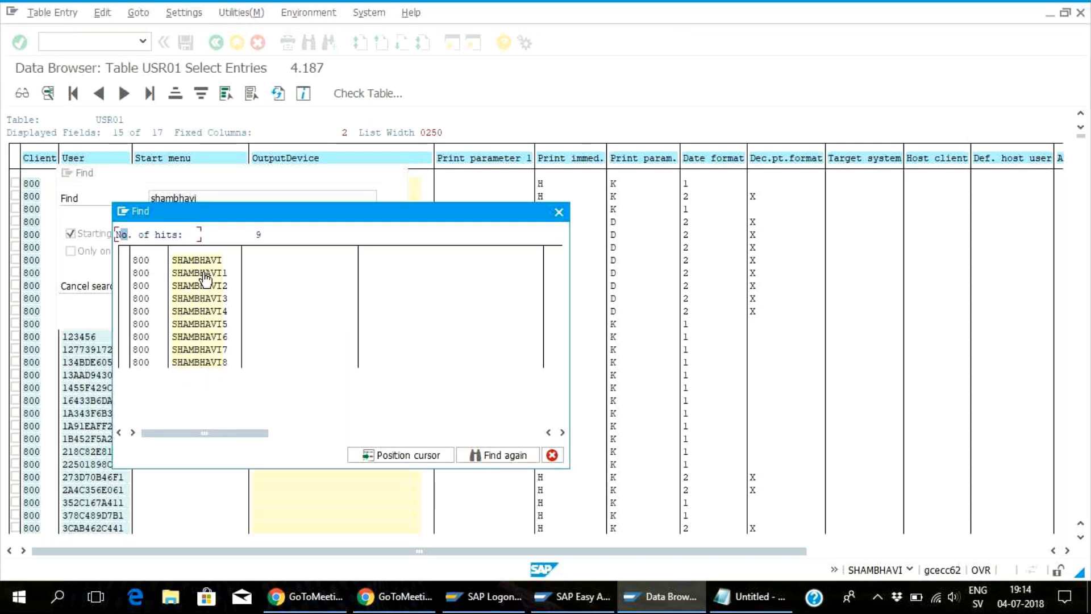
pyautogui.click(191, 261)
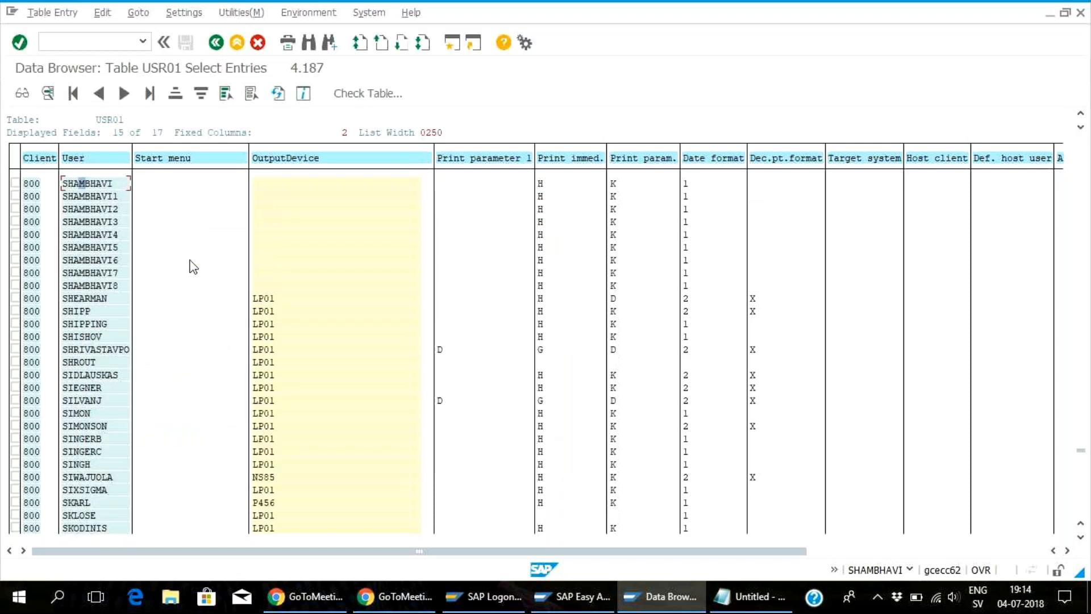
pyautogui.doubleClick(81, 181)
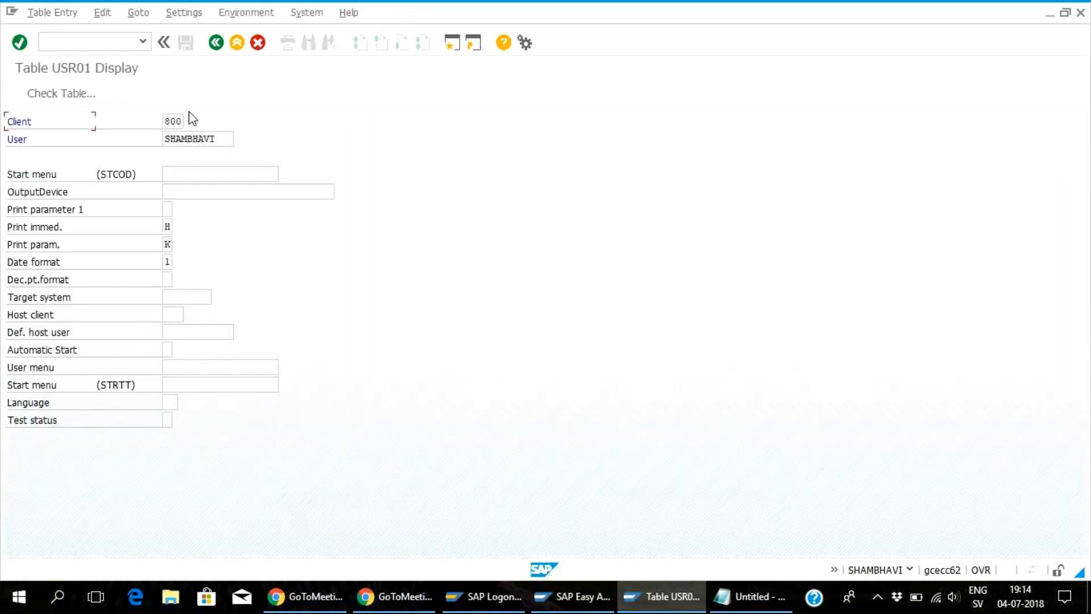
pyautogui.click(216, 43)
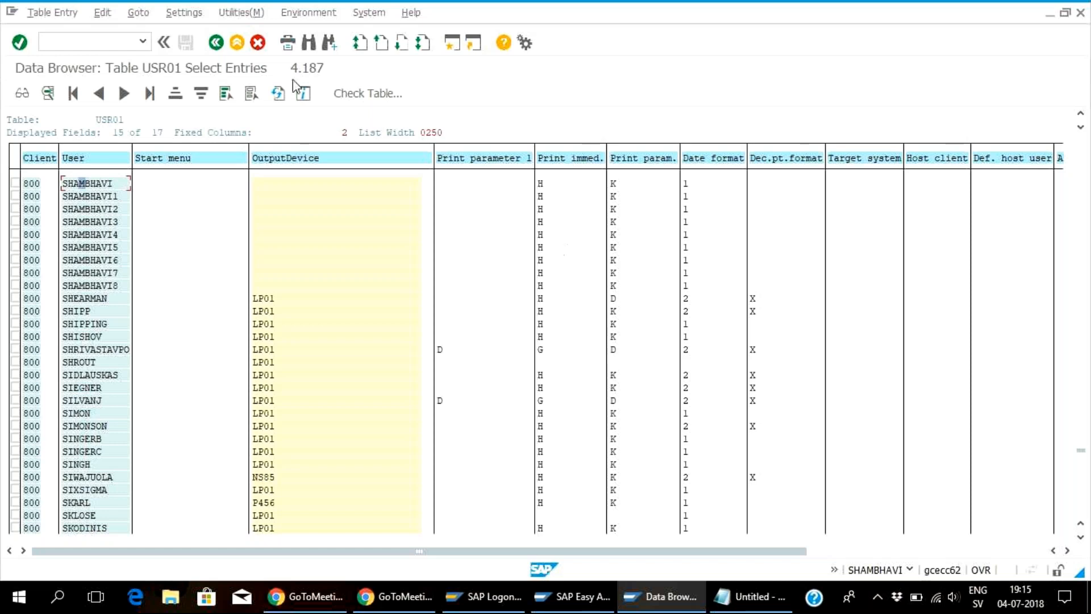
# Open the selection screen for table USR02 and check its number of entries
pyautogui.click(216, 44)
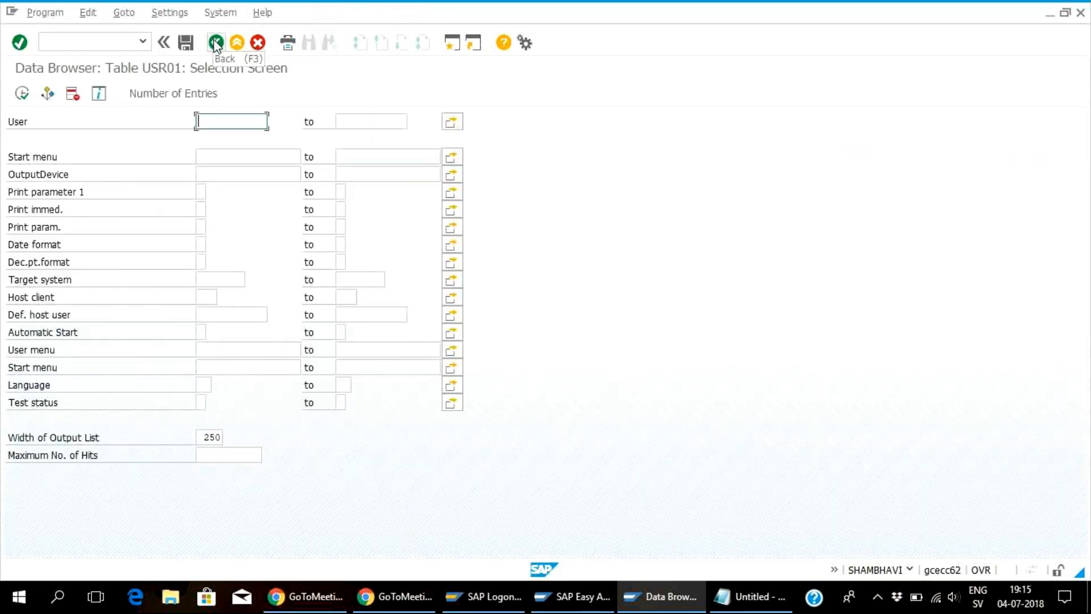
pyautogui.click(216, 44)
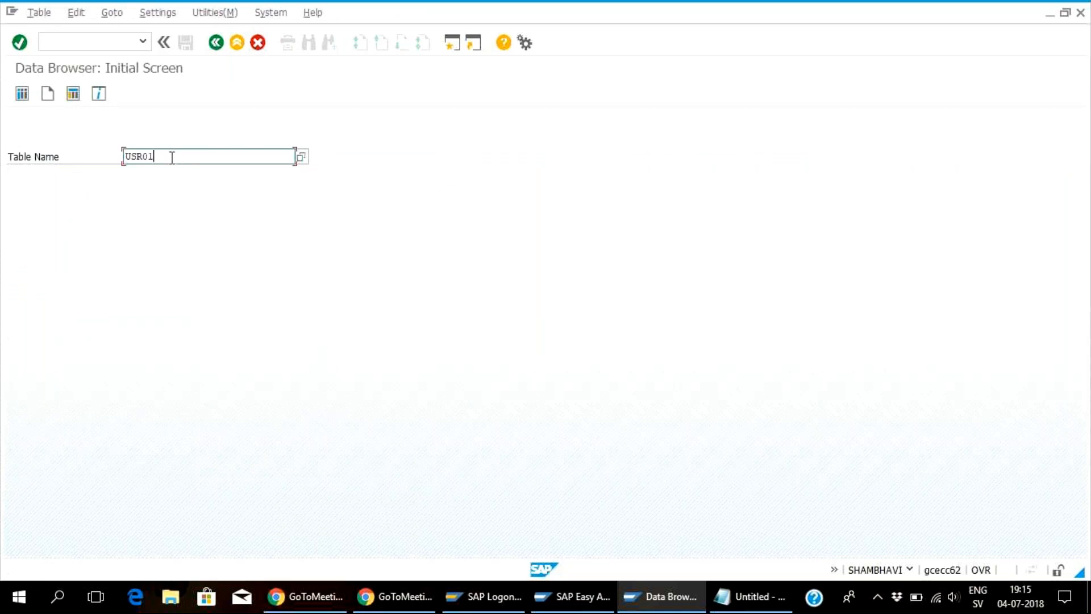
pyautogui.press('BackSpace')
pyautogui.write('2')
pyautogui.click(22, 93)
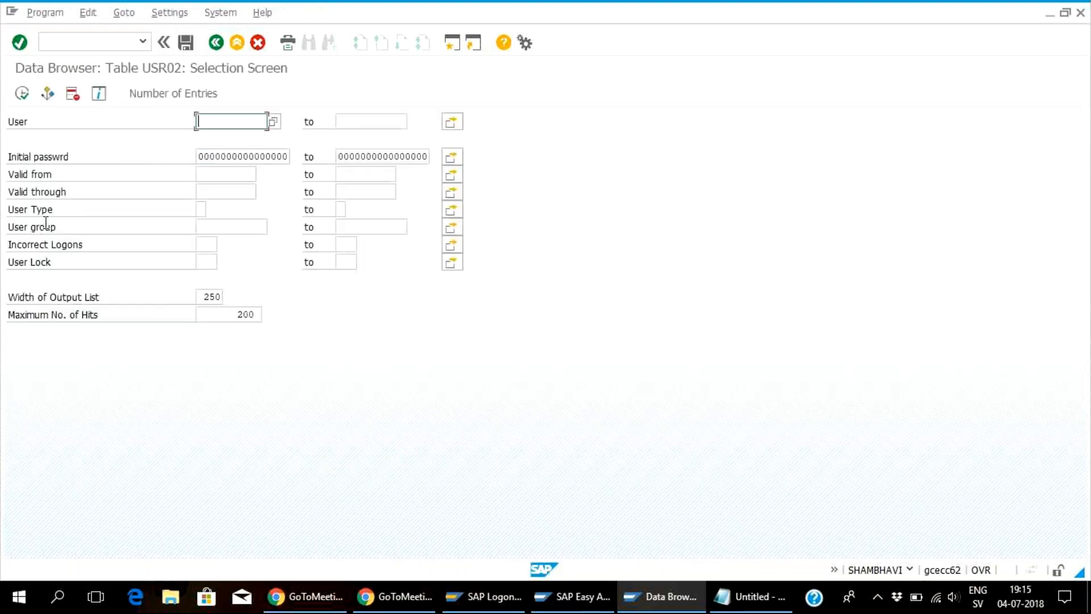
pyautogui.click(172, 95)
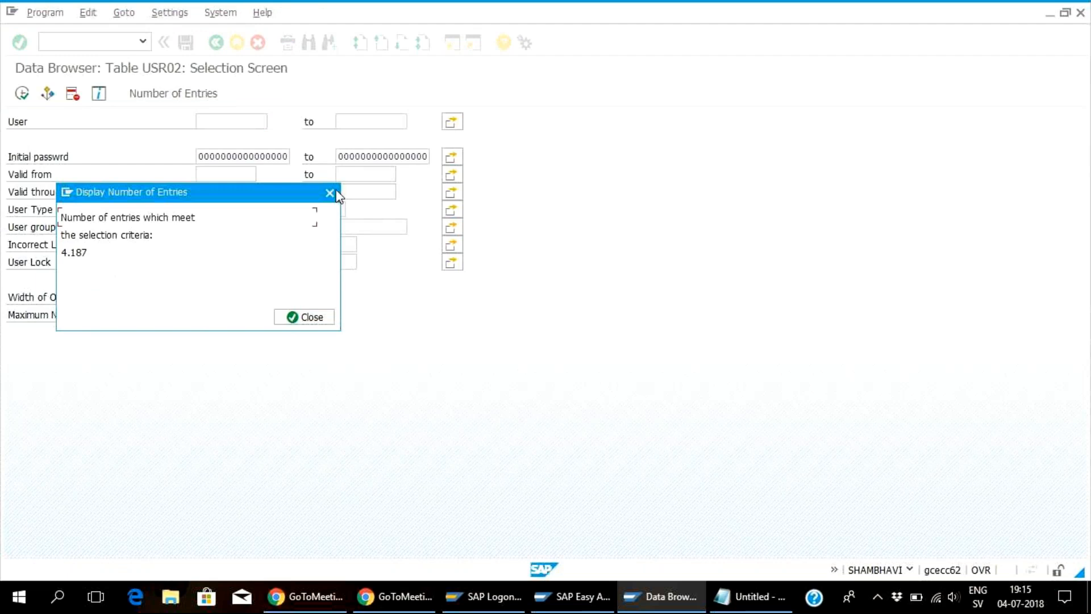
pyautogui.click(287, 316)
# Clear the Maximum No. of Hits limit and execute the selection to list all USR02 entries
pyautogui.click(256, 314)
pyautogui.press('BackSpace')
pyautogui.press('BackSpace')
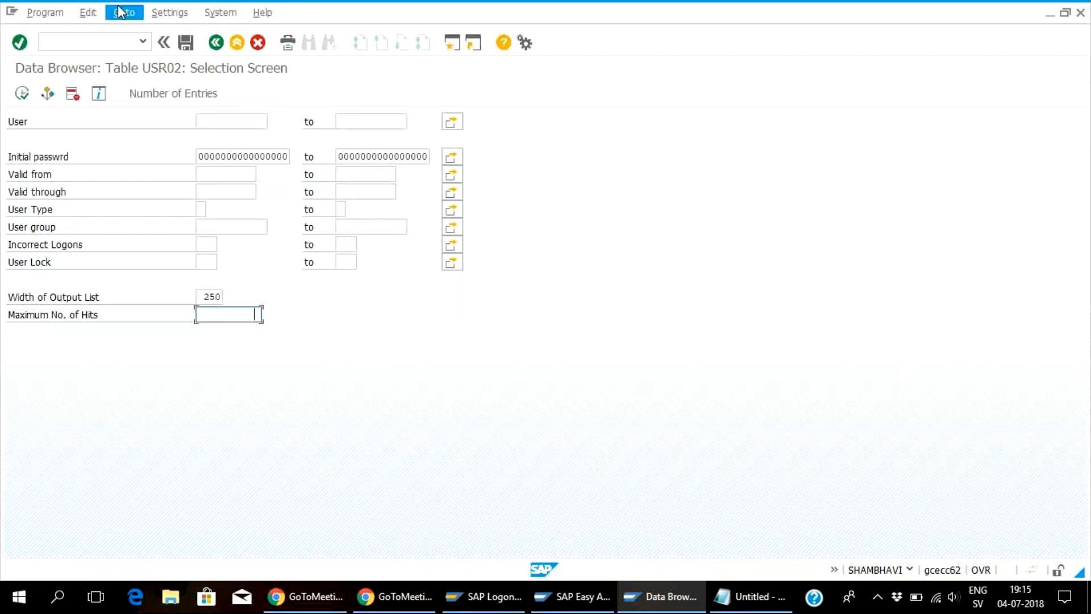
pyautogui.click(23, 98)
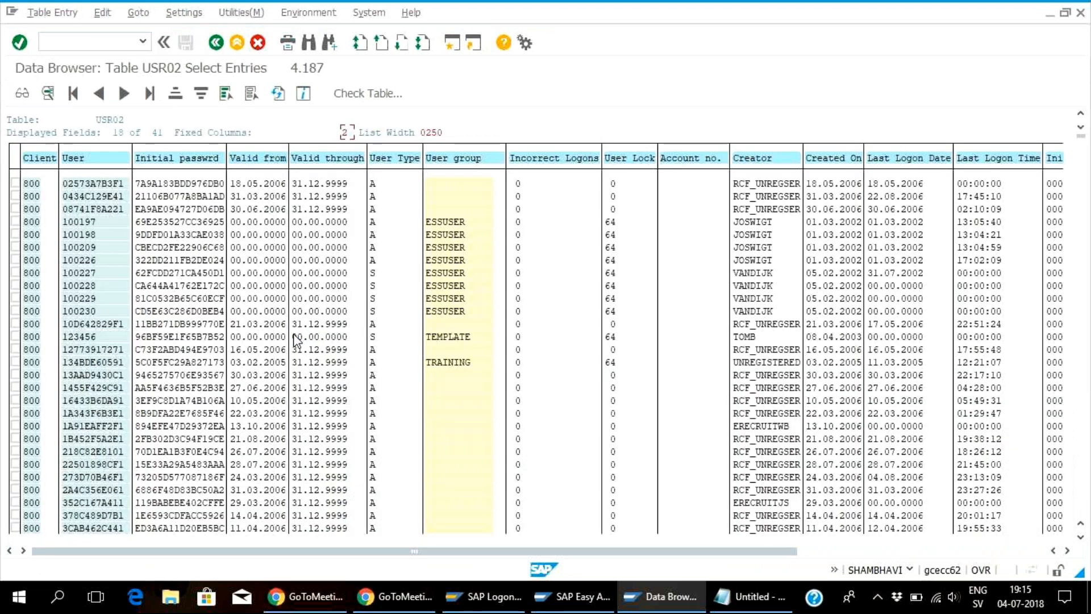
# Find the user's name among the USR02 entries, examine the logon, lock and password columns, and return to the selection screen
pyautogui.hotkey('ctrl', 'f')
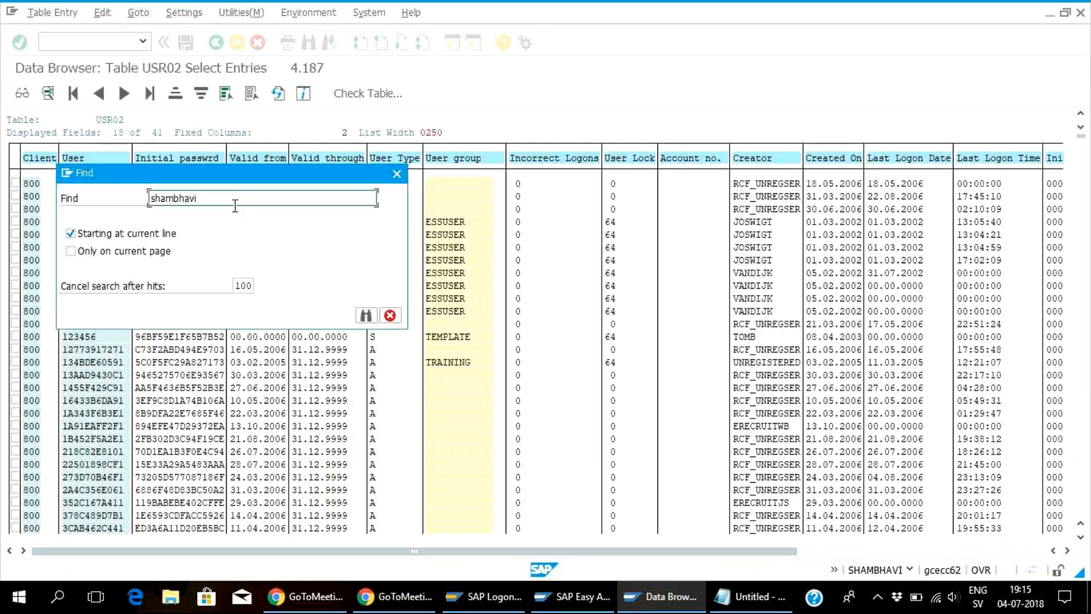
pyautogui.click(366, 314)
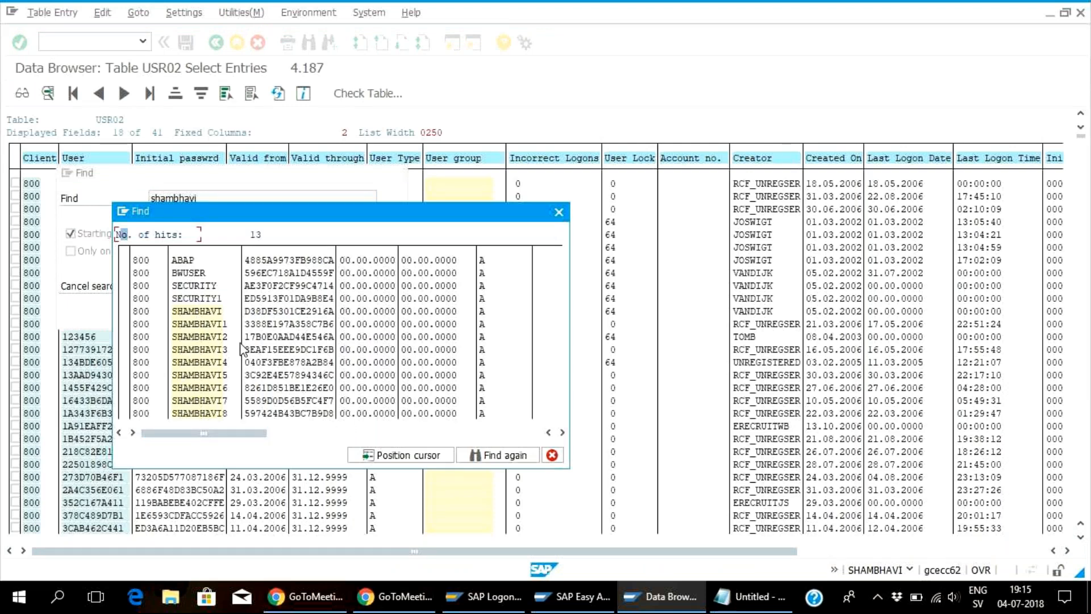
pyautogui.doubleClick(196, 311)
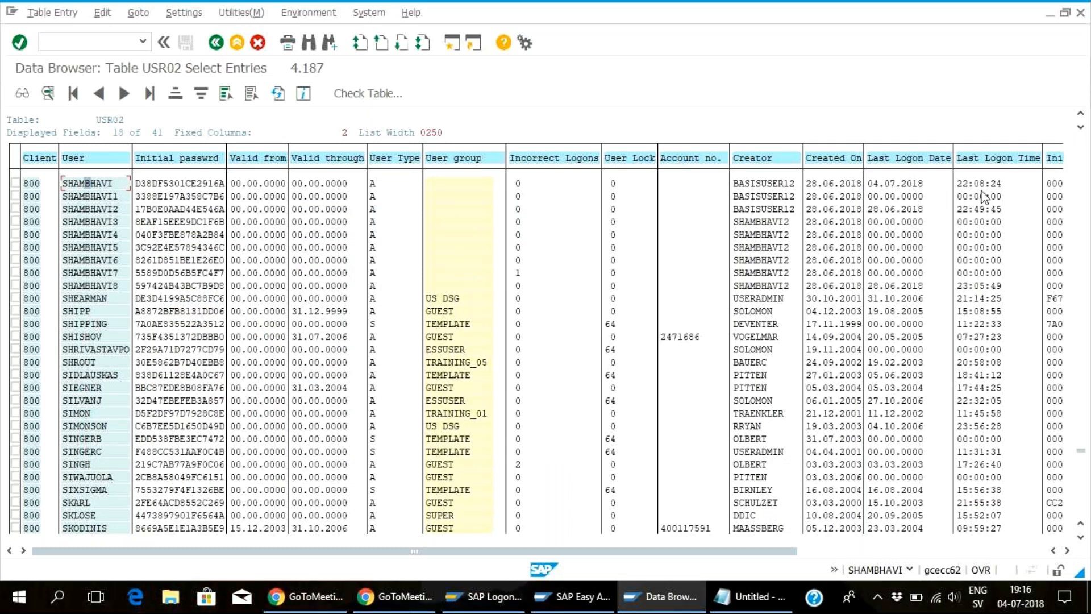
pyautogui.moveTo(777, 548); pyautogui.dragTo(1044, 551)
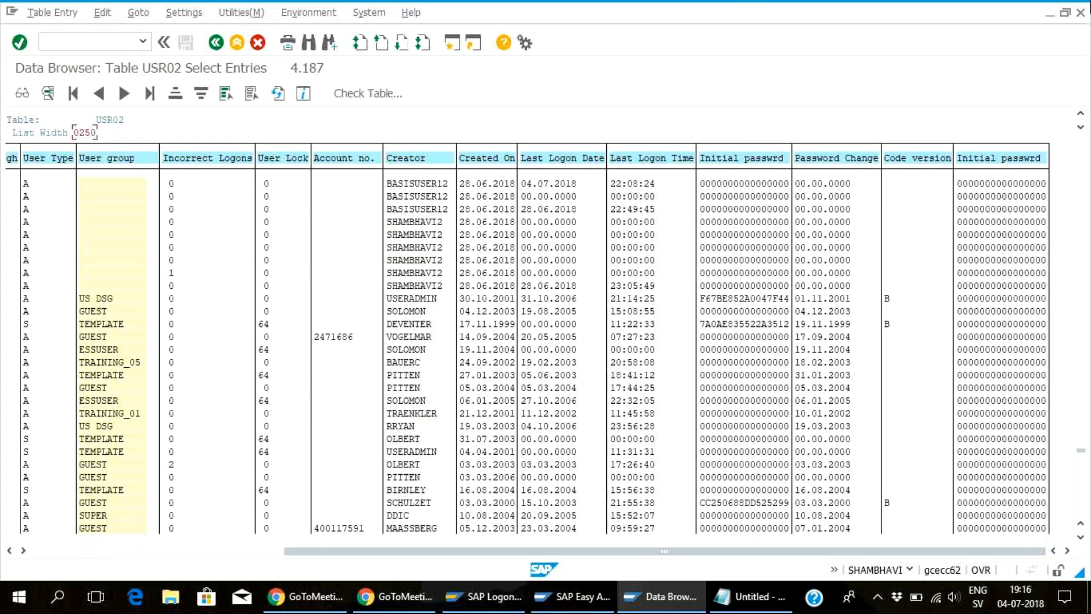
pyautogui.click(217, 43)
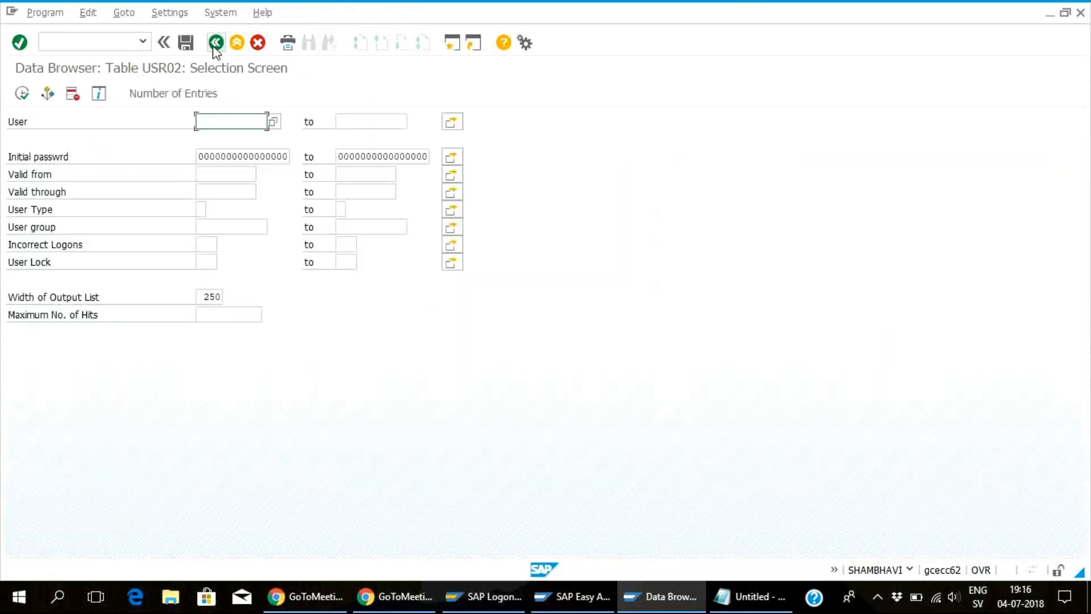
# Check the role table prefix in the Notepad notes and search the Data Browser for tables matching agr*
pyautogui.click(771, 600)
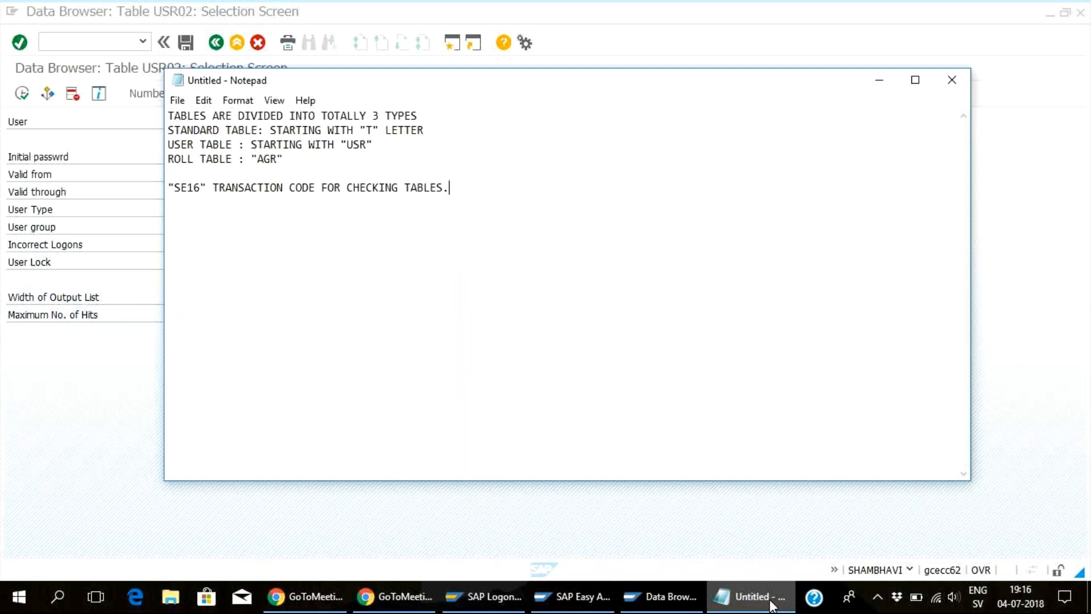
pyautogui.click(770, 600)
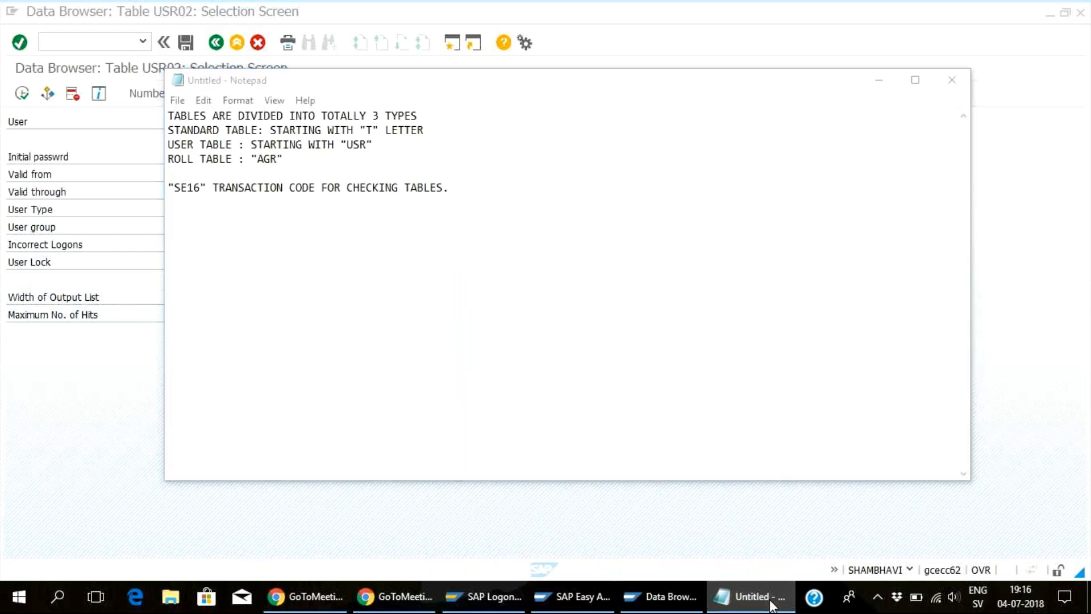
pyautogui.click(212, 44)
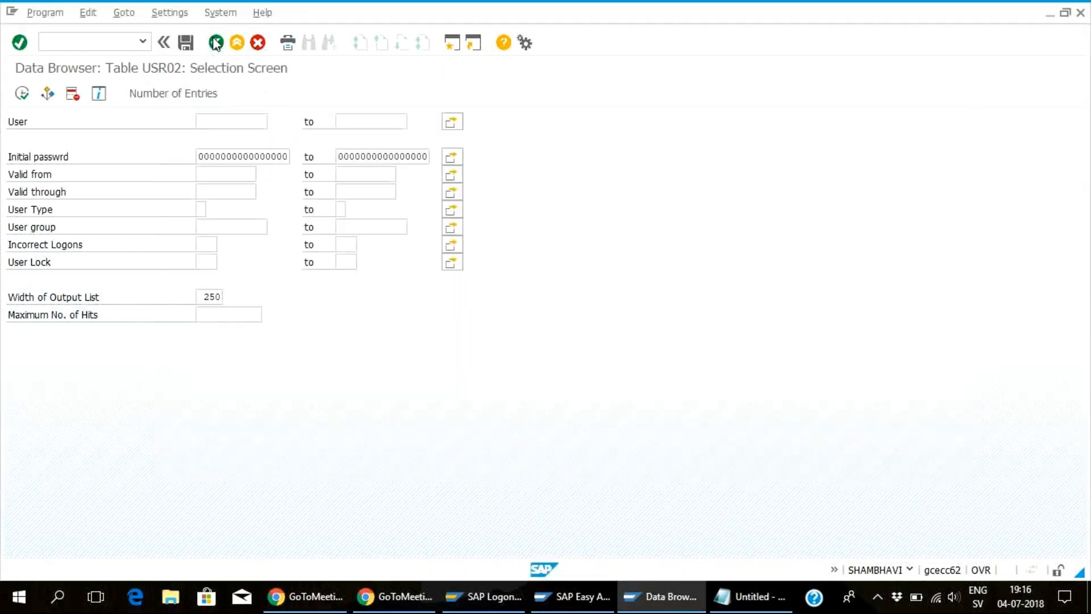
pyautogui.press('BackSpace')
pyautogui.press('BackSpace')
pyautogui.press('BackSpace')
pyautogui.press('BackSpace')
pyautogui.press('BackSpace')
pyautogui.write('a')
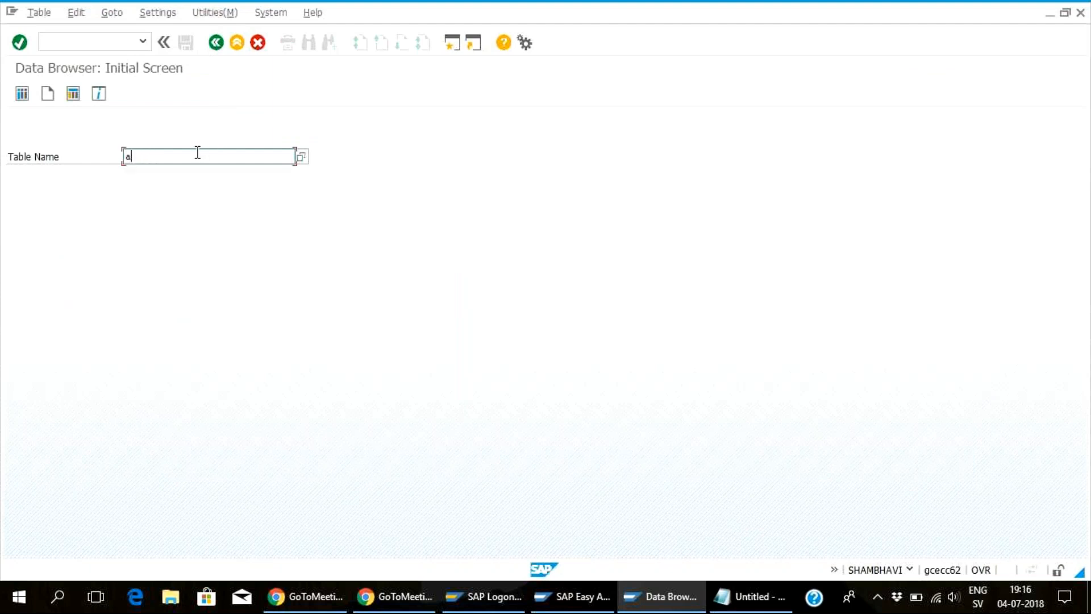
pyautogui.write('gr*')
pyautogui.click(22, 94)
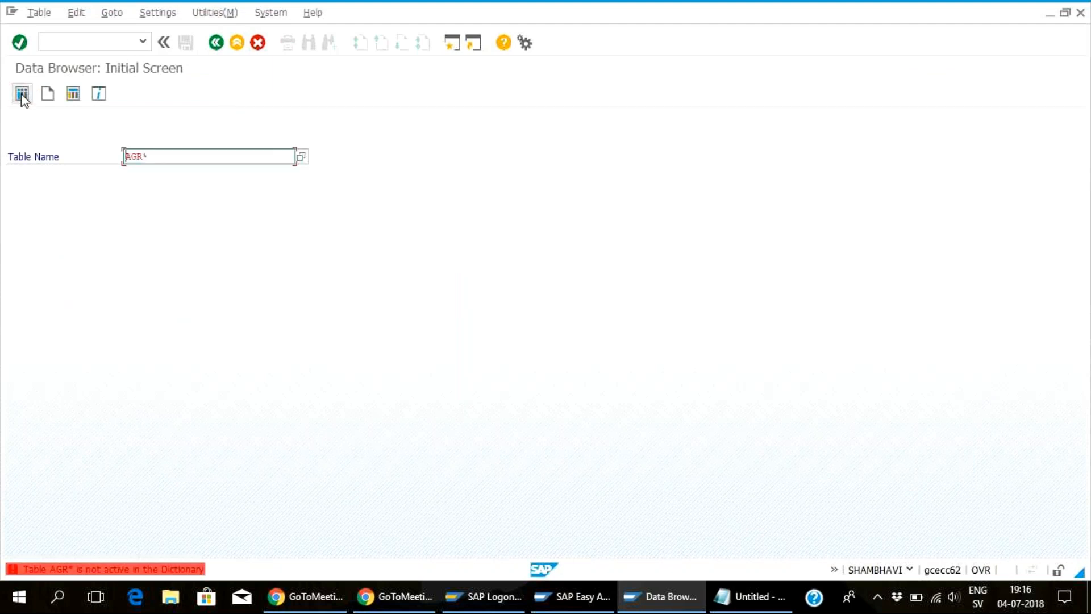
pyautogui.click(311, 156)
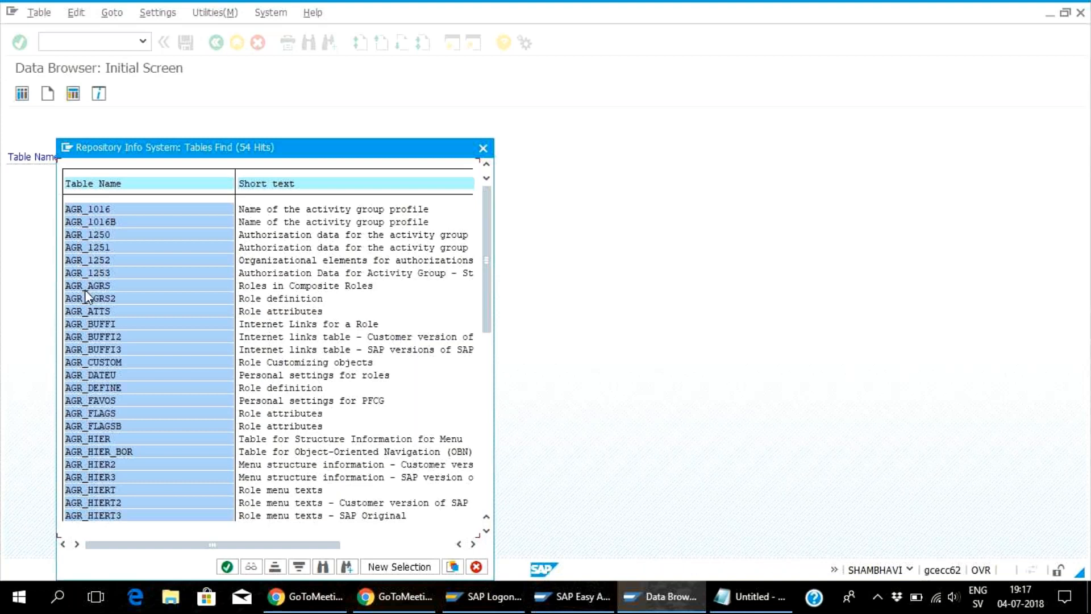
# Choose AGR_AGRS from the table hits, open its selection screen, and check its number of entries
pyautogui.moveTo(740, 606)
pyautogui.doubleClick(83, 285)
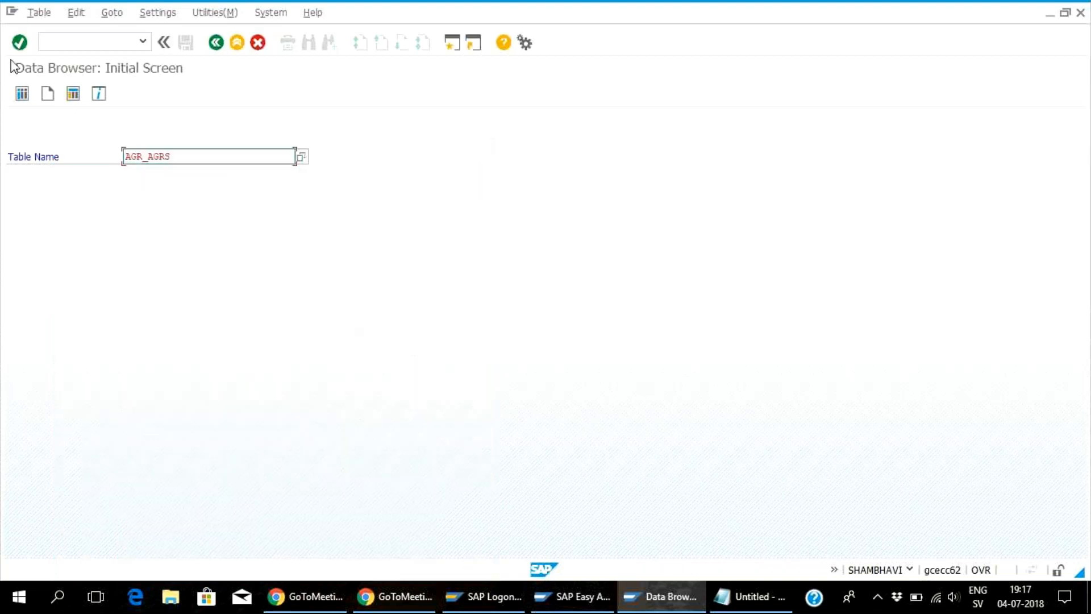
pyautogui.click(23, 94)
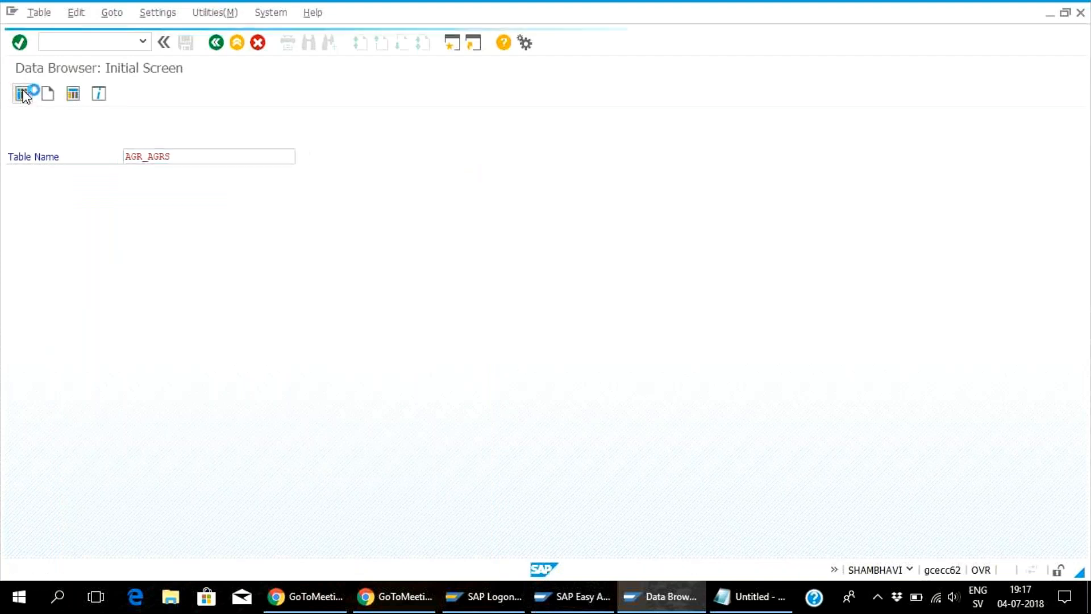
pyautogui.click(137, 95)
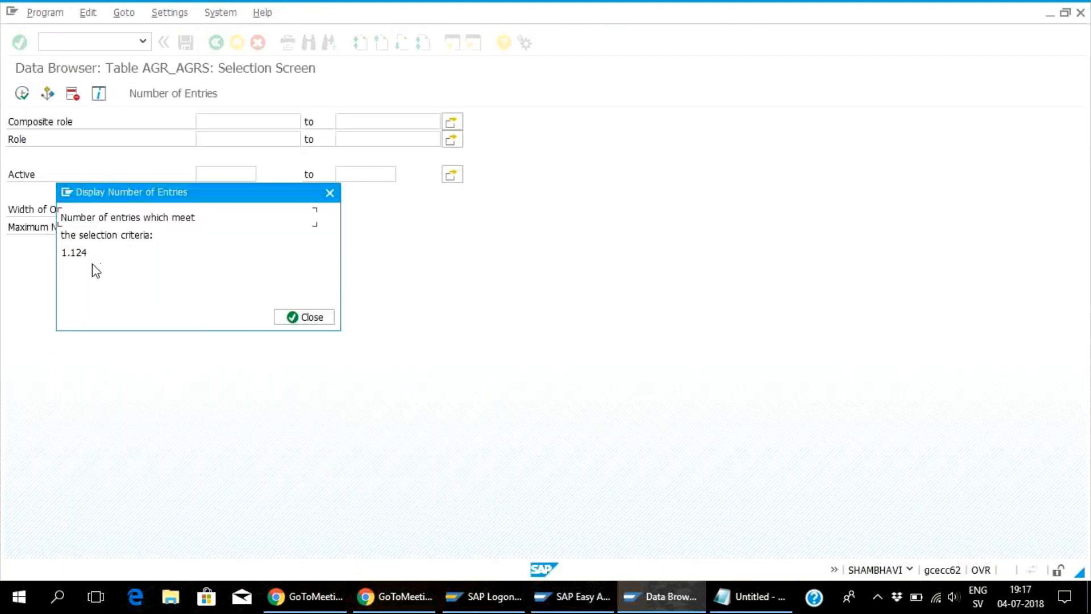
pyautogui.click(312, 317)
# Clear the Maximum No. of Hits limit and execute the selection to list all AGR_AGRS entries
pyautogui.click(257, 227)
pyautogui.press('BackSpace')
pyautogui.press('BackSpace')
pyautogui.press('BackSpace')
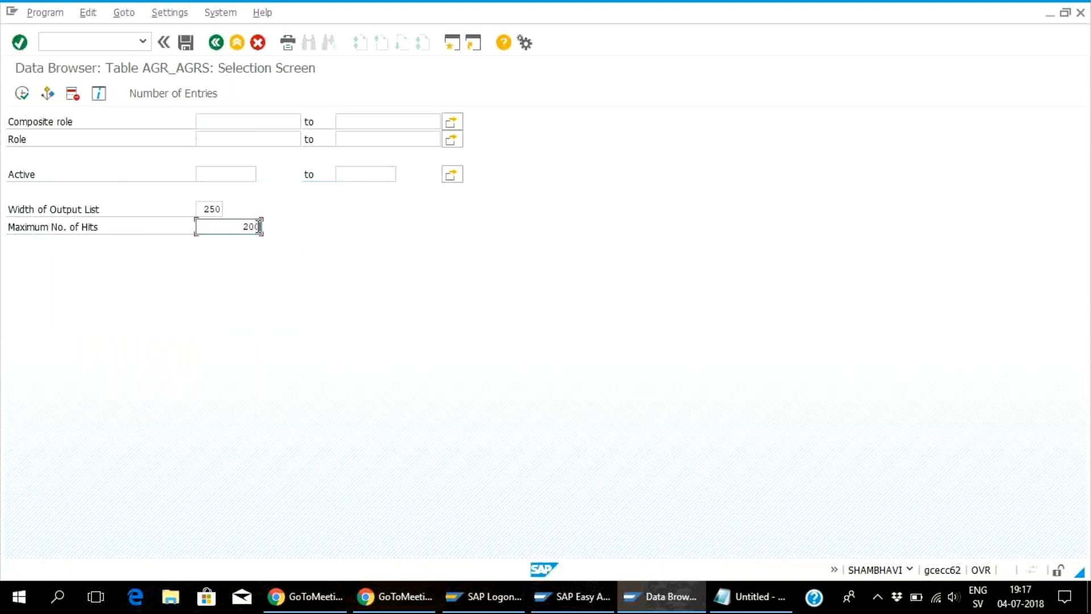
pyautogui.click(21, 93)
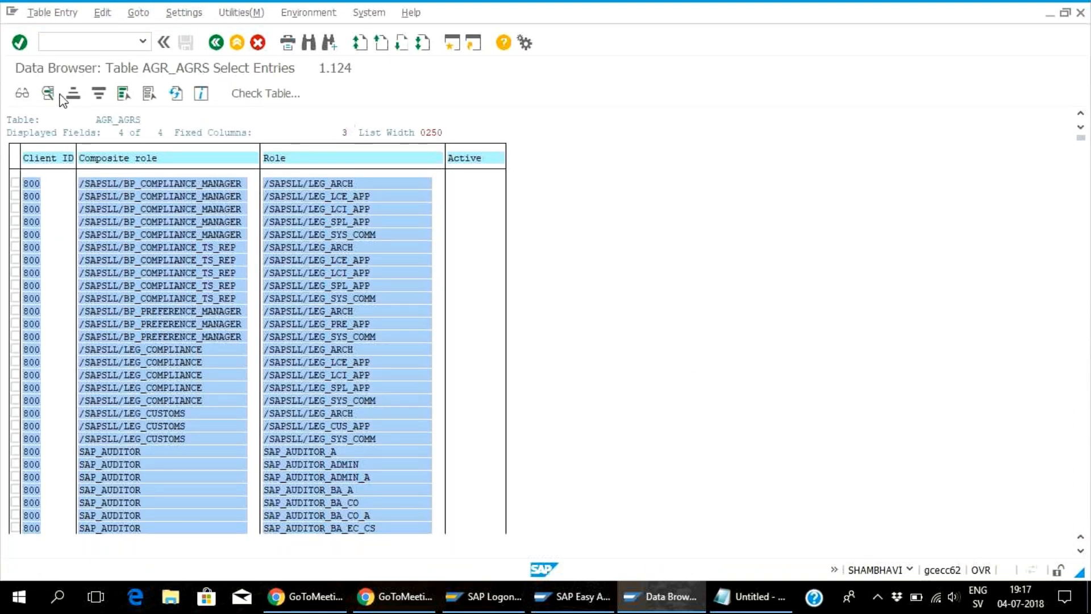
# Search the AGR_AGRS entries for the user's name and close the search
pyautogui.hotkey('ctrl', 'f')
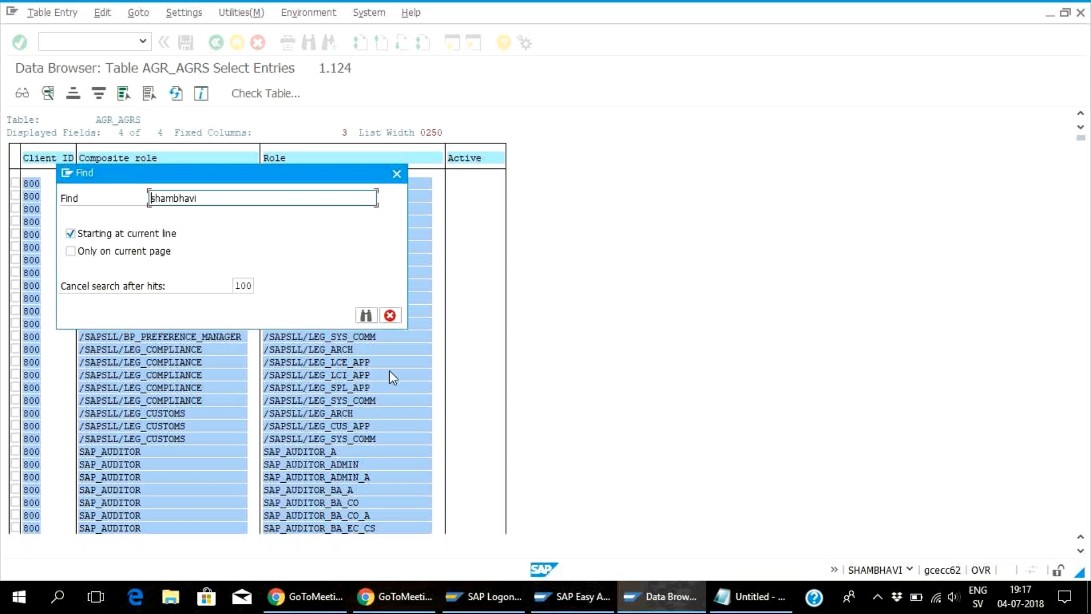
pyautogui.click(366, 315)
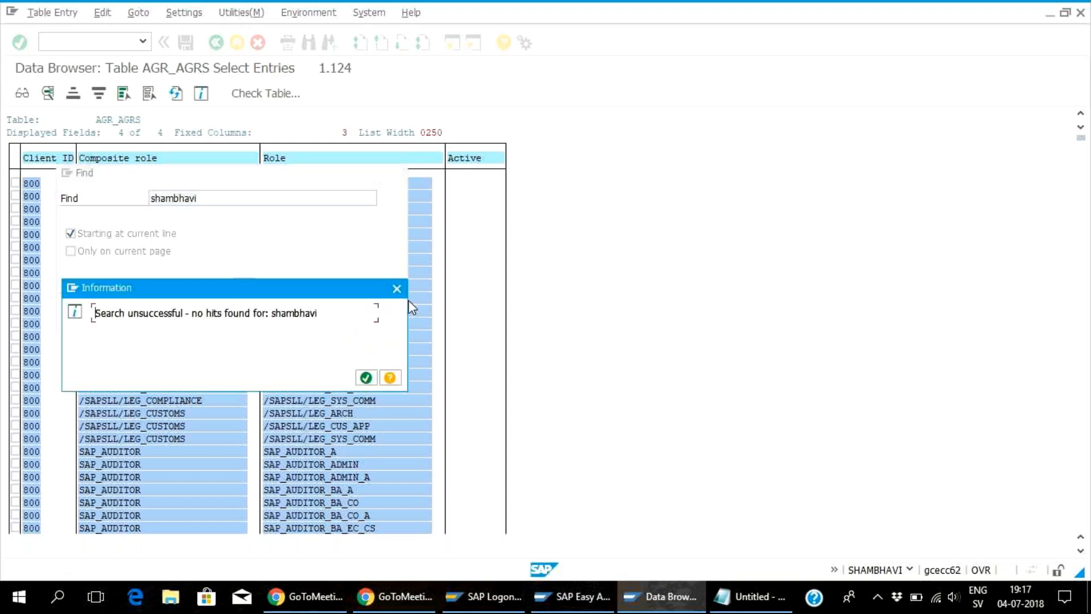
pyautogui.click(396, 289)
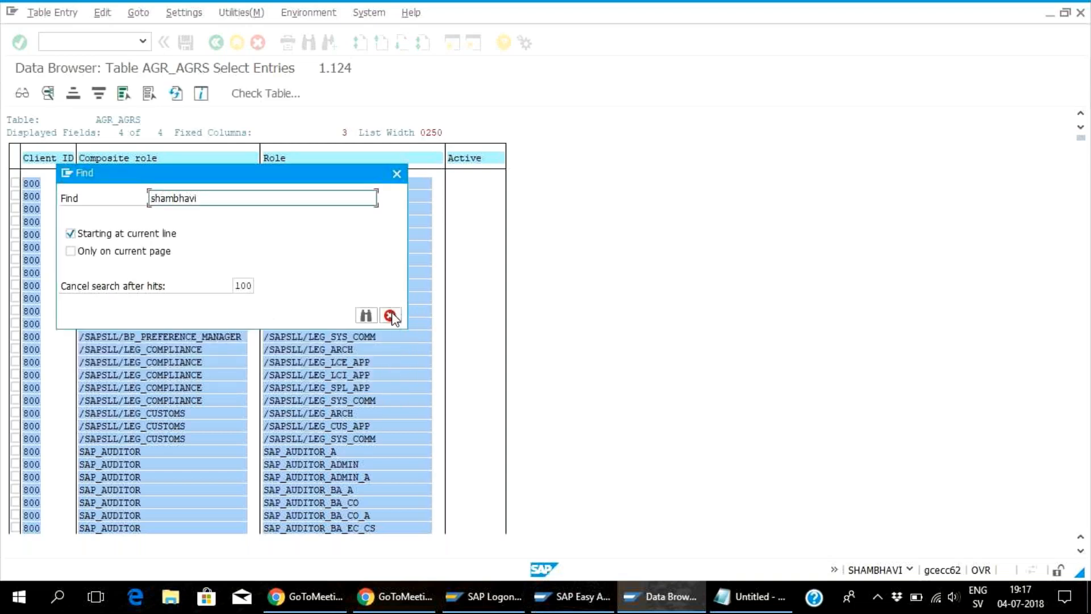
pyautogui.click(396, 173)
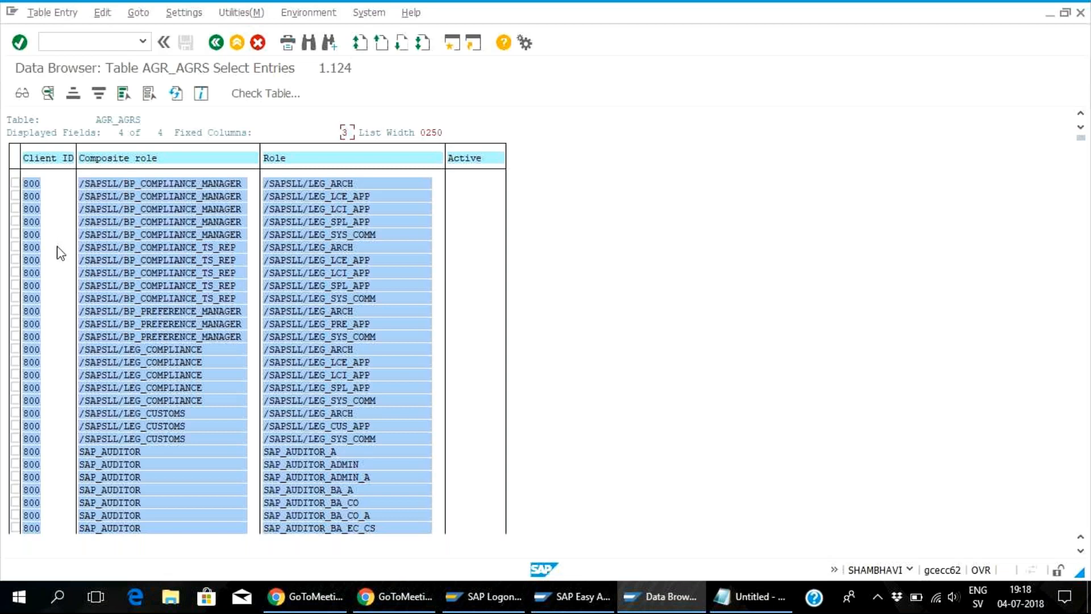
# Search the composite role entries for z_security
pyautogui.scroll(-1, 60, 253)
pyautogui.scroll(1, 60, 253)
pyautogui.hotkey('ctrl', 'f')
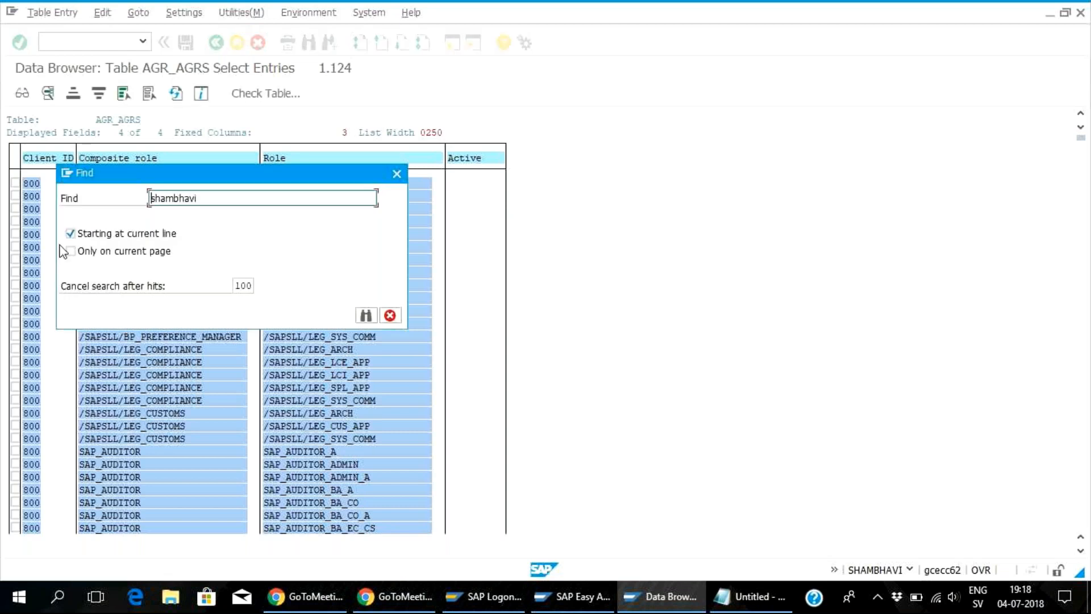
pyautogui.press('BackSpace')
pyautogui.press('BackSpace')
pyautogui.press('BackSpace')
pyautogui.press('BackSpace')
pyautogui.press('BackSpace')
pyautogui.press('BackSpace')
pyautogui.press('BackSpace')
pyautogui.press('BackSpace')
pyautogui.press('BackSpace')
pyautogui.write('z')
pyautogui.write('_security')
pyautogui.click(370, 316)
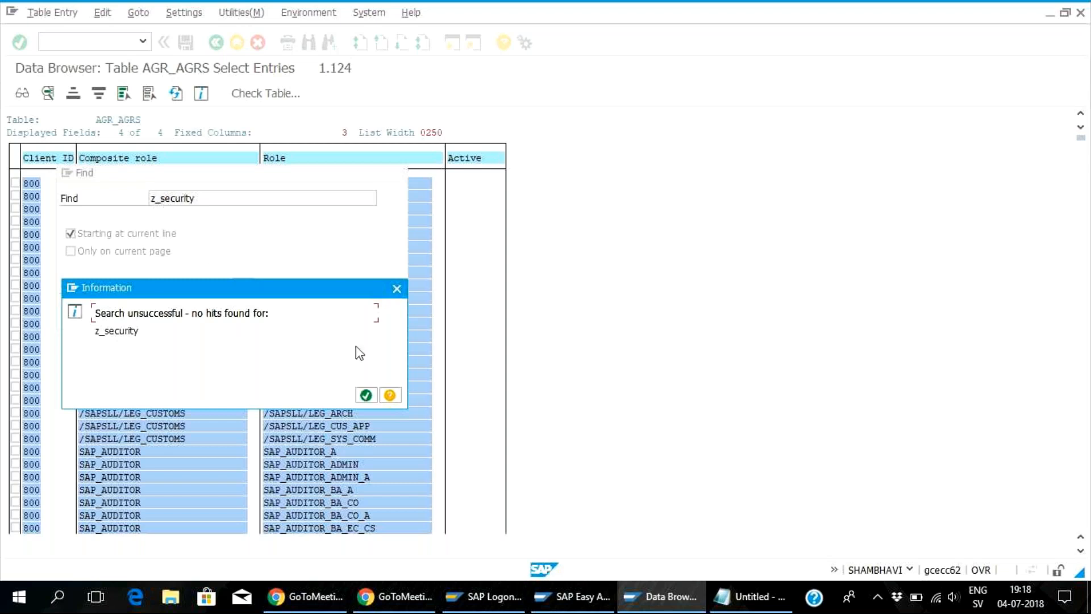
pyautogui.click(396, 288)
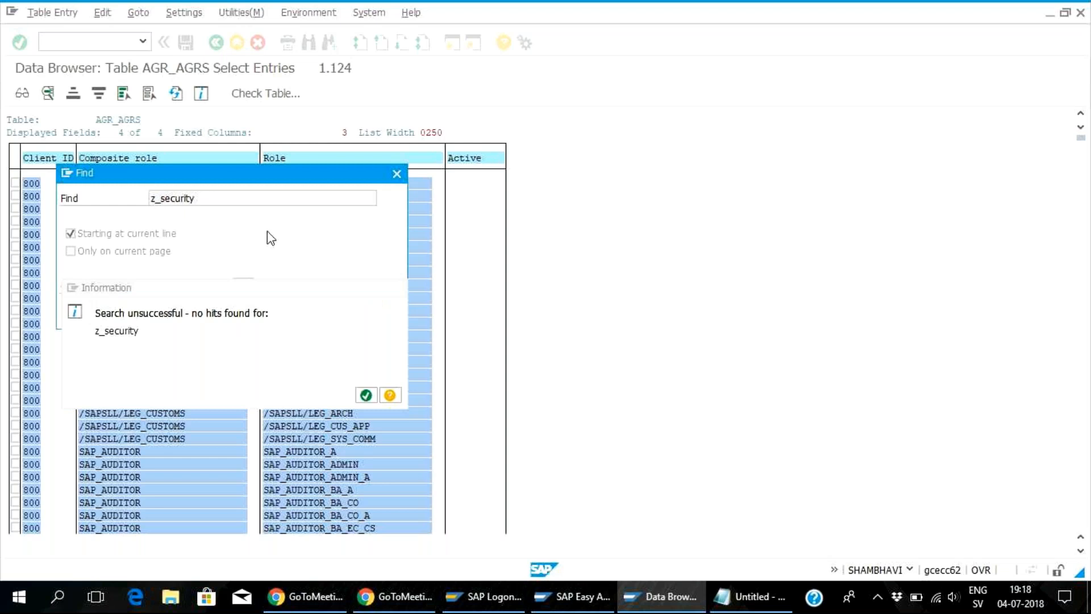
# Search the composite role entries for "z composite" instead
pyautogui.press('BackSpace')
pyautogui.press('BackSpace')
pyautogui.press('BackSpace')
pyautogui.press('BackSpace')
pyautogui.press('BackSpace')
pyautogui.press('BackSpace')
pyautogui.press('BackSpace')
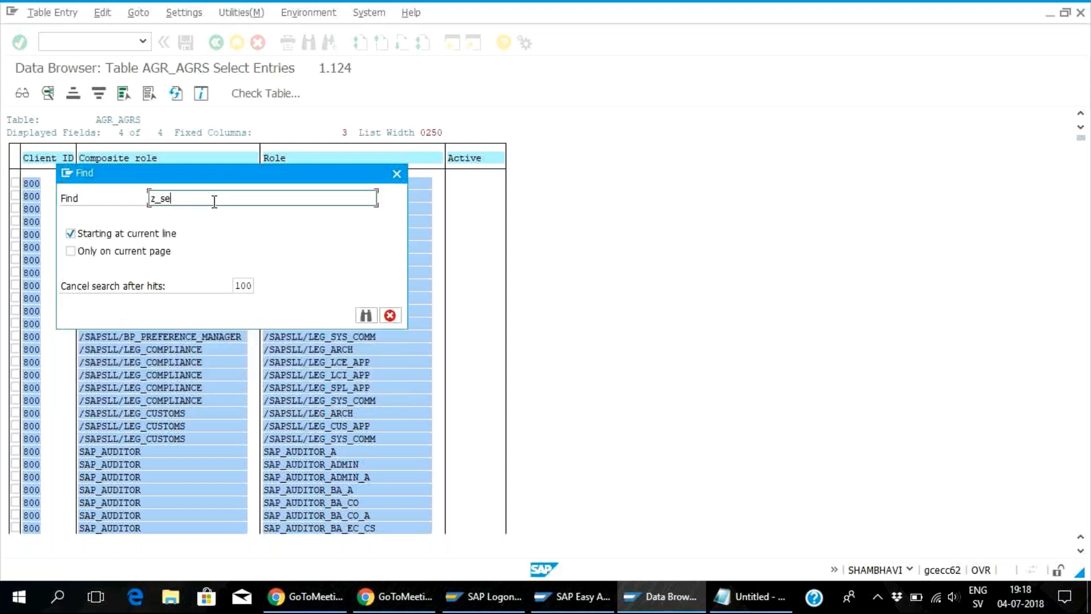
pyautogui.press('BackSpace')
pyautogui.press('BackSpace')
pyautogui.write('composite')
pyautogui.click(363, 315)
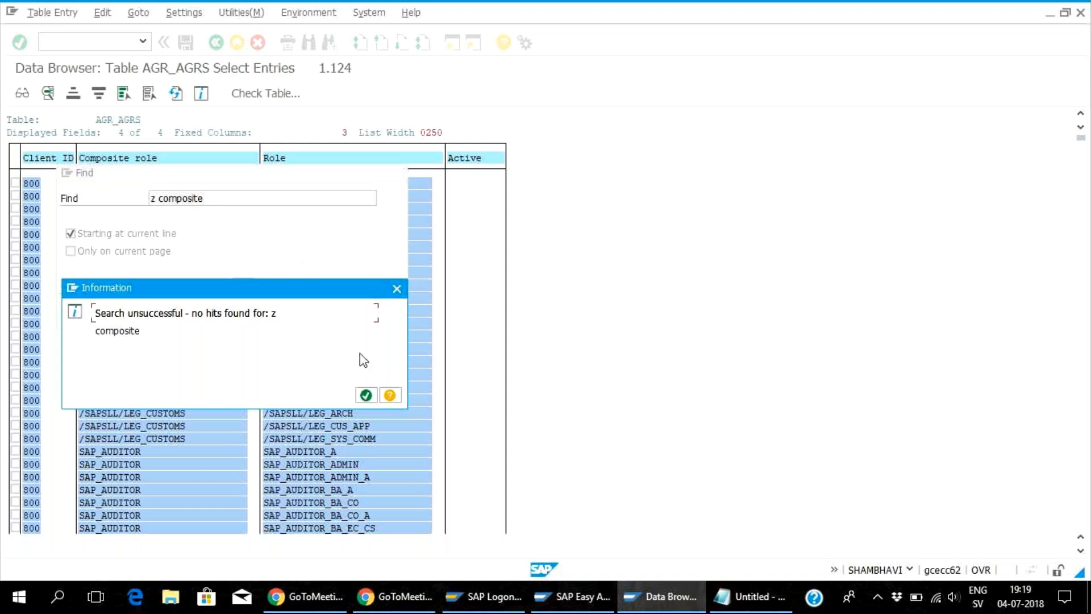
pyautogui.click(398, 290)
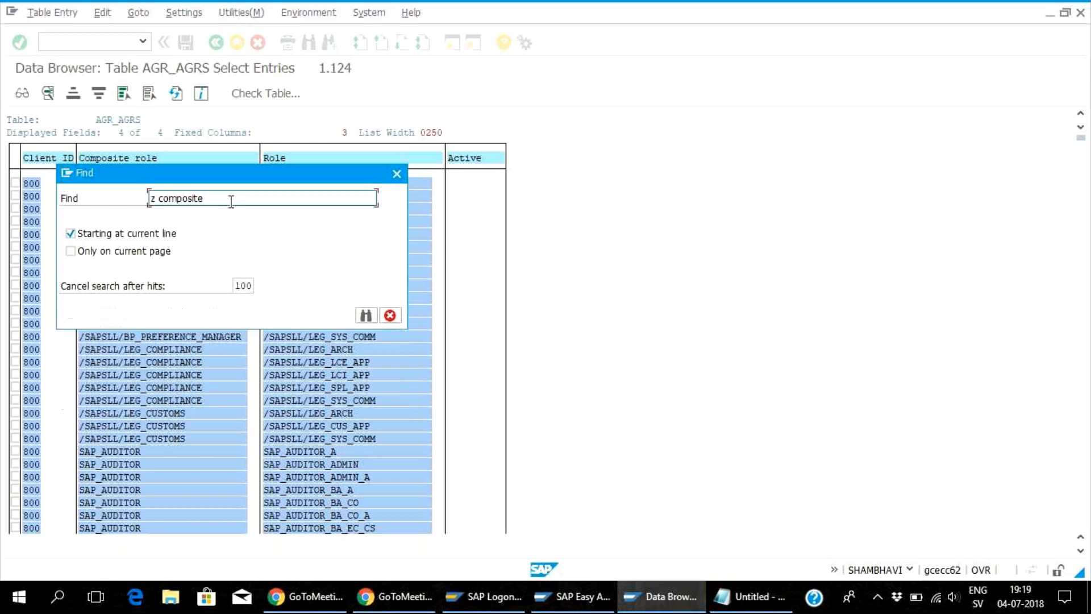
# Search the AGR_AGRS entries for "z comp", close the search, and return to the Data Browser's initial screen
pyautogui.press('BackSpace')
pyautogui.press('BackSpace')
pyautogui.press('BackSpace')
pyautogui.press('BackSpace')
pyautogui.press('BackSpace')
pyautogui.click(365, 315)
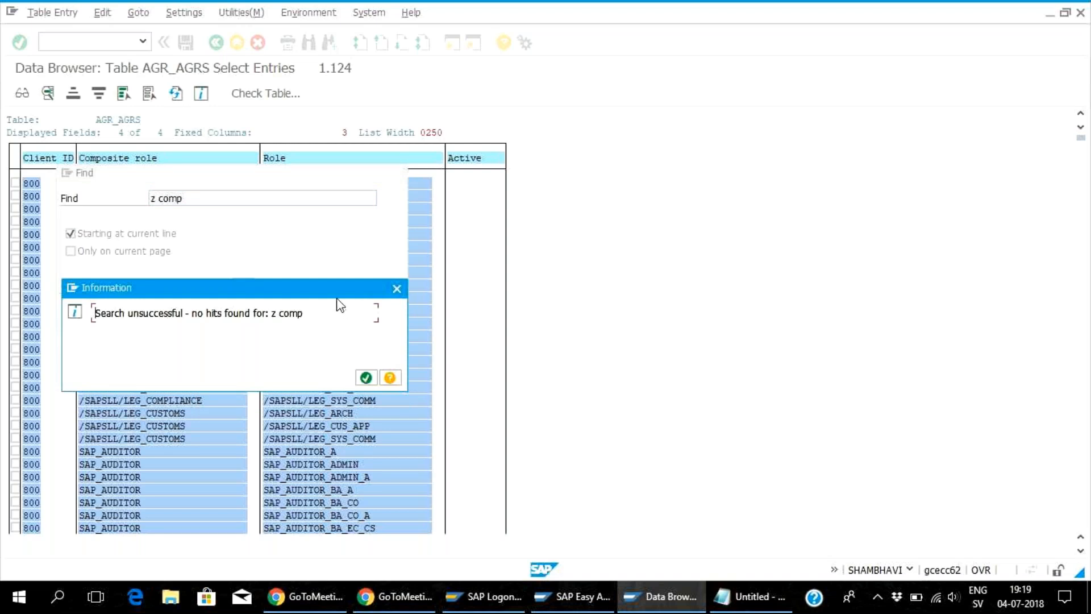
pyautogui.click(396, 289)
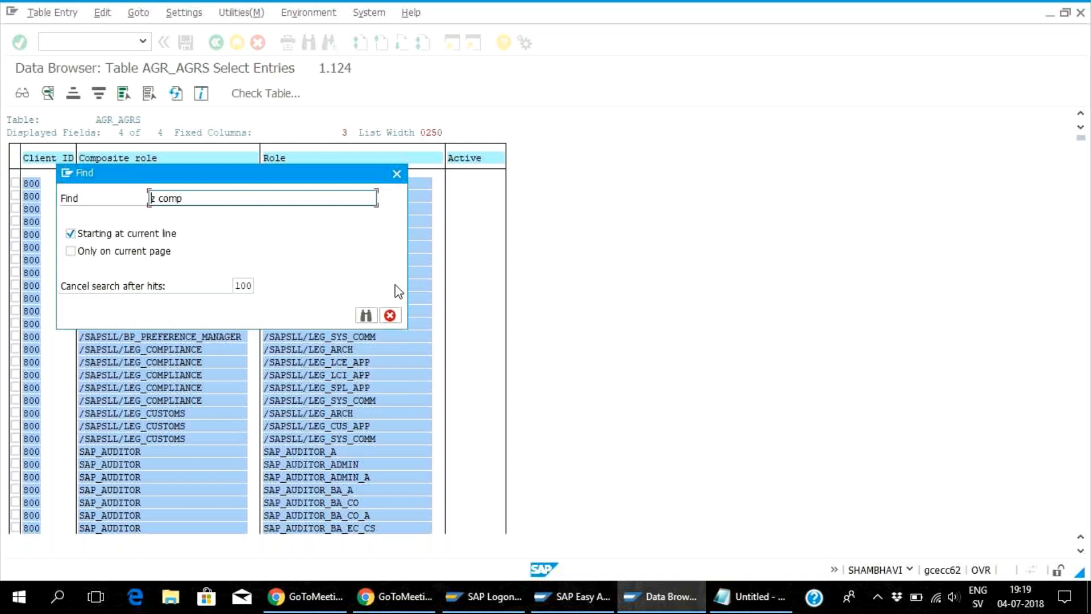
pyautogui.click(396, 175)
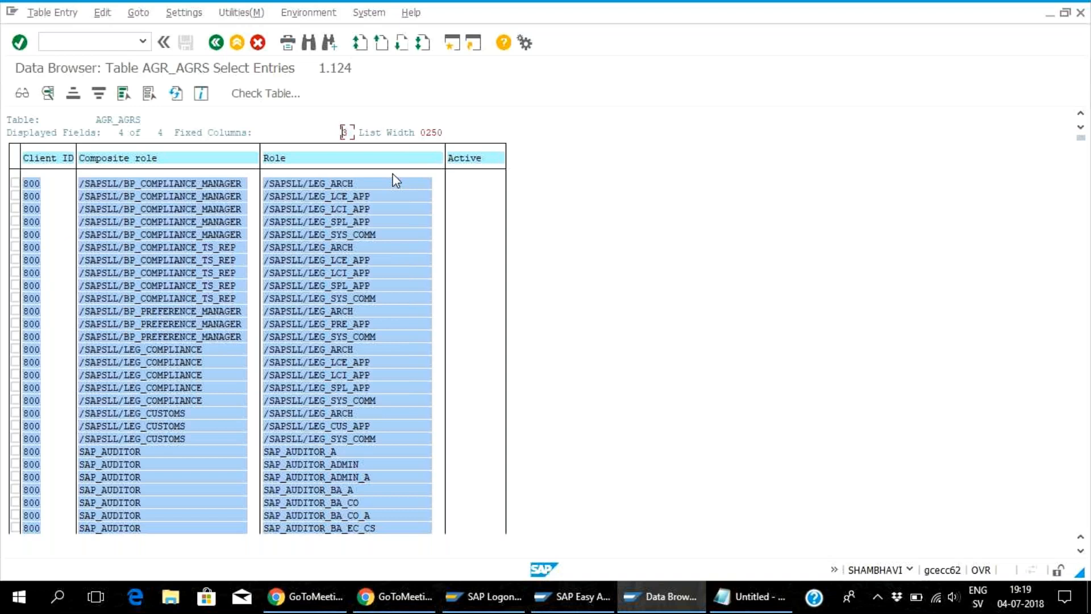
pyautogui.click(216, 43)
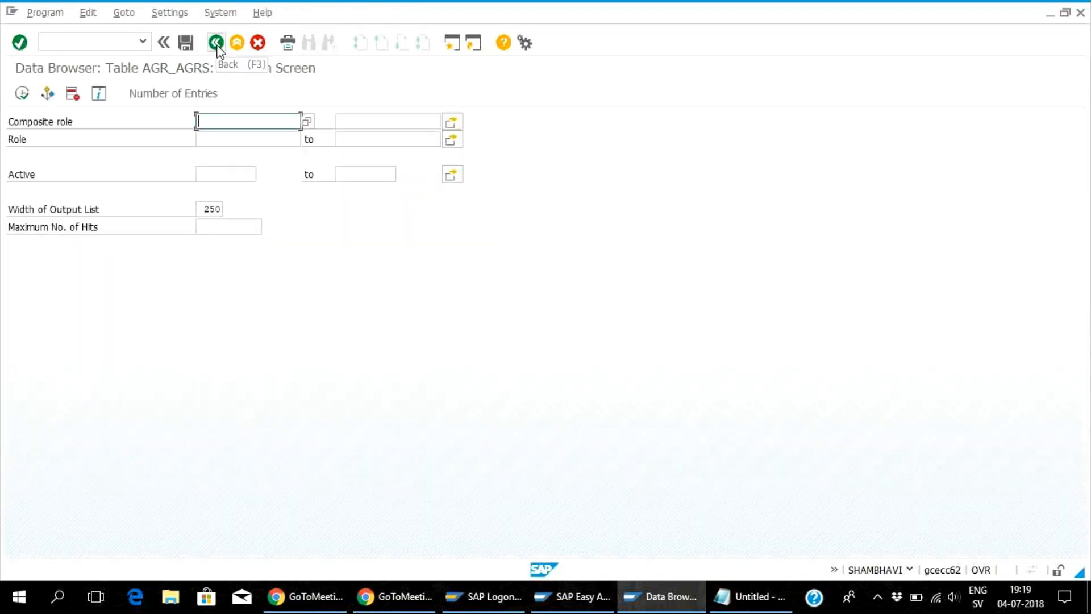
pyautogui.click(216, 43)
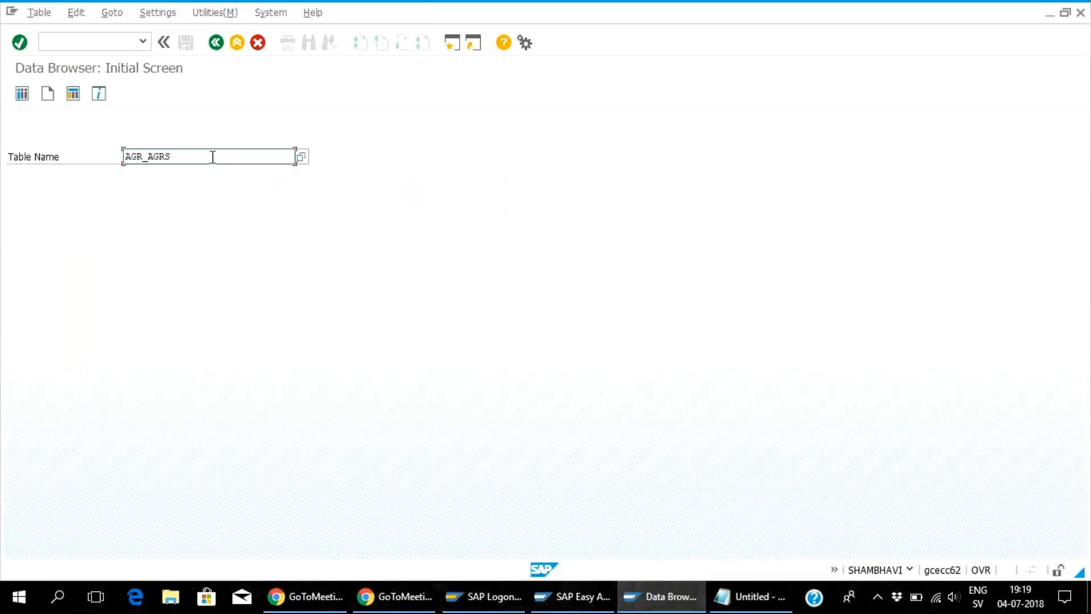
# Try to look up the table name AGR_usr in the table name input help
pyautogui.press('BackSpace')
pyautogui.press('BackSpace')
pyautogui.press('BackSpace')
pyautogui.press('BackSpace')
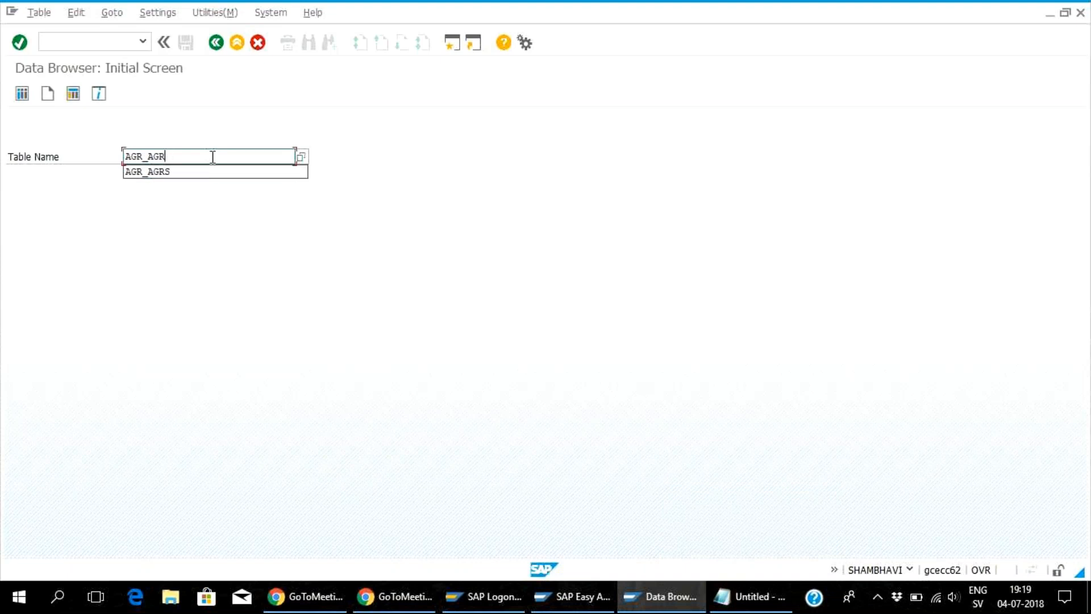
pyautogui.write('usr')
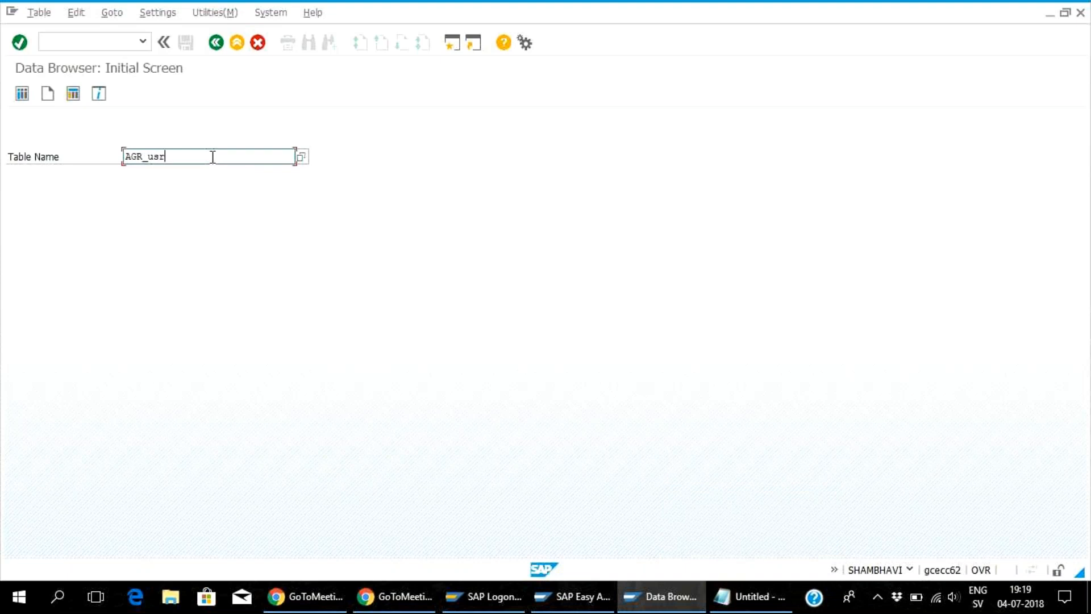
pyautogui.click(305, 162)
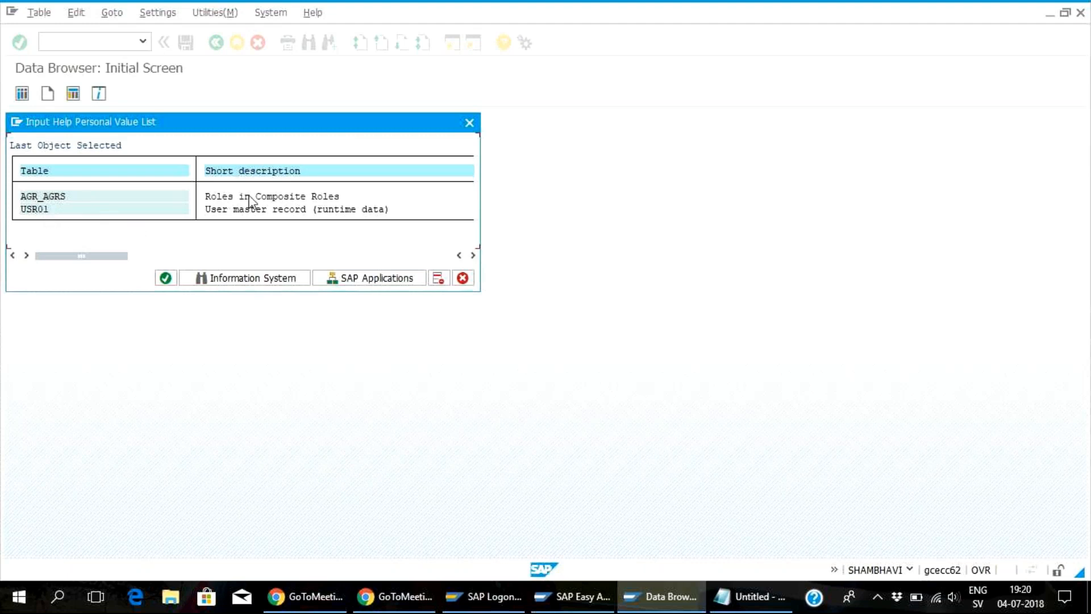
pyautogui.click(469, 123)
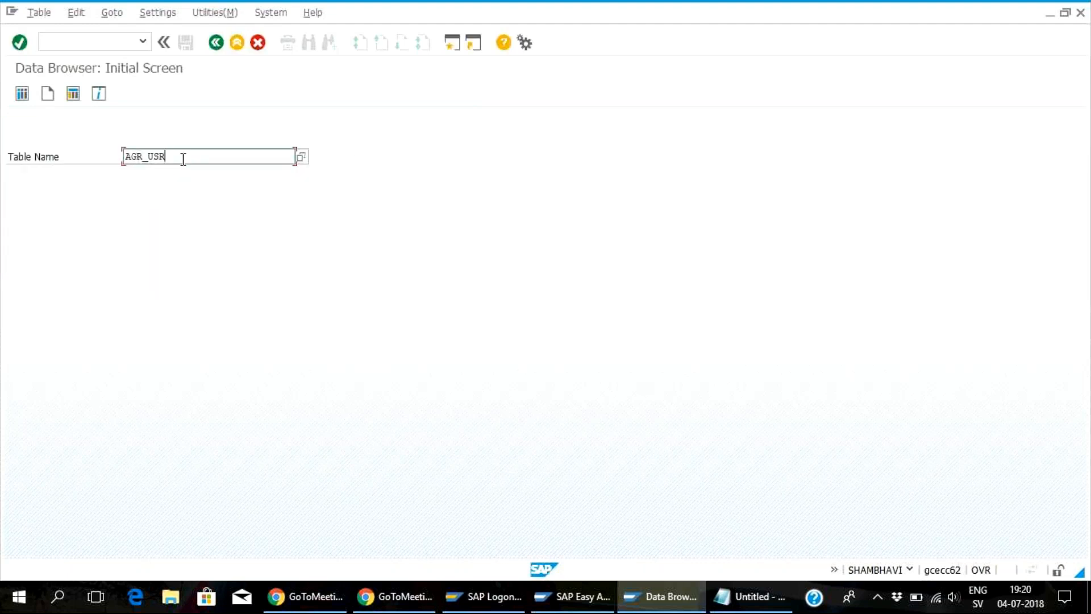
# Search the Data Browser for tables matching AGR*
pyautogui.press('BackSpace')
pyautogui.press('BackSpace')
pyautogui.press('BackSpace')
pyautogui.press('BackSpace')
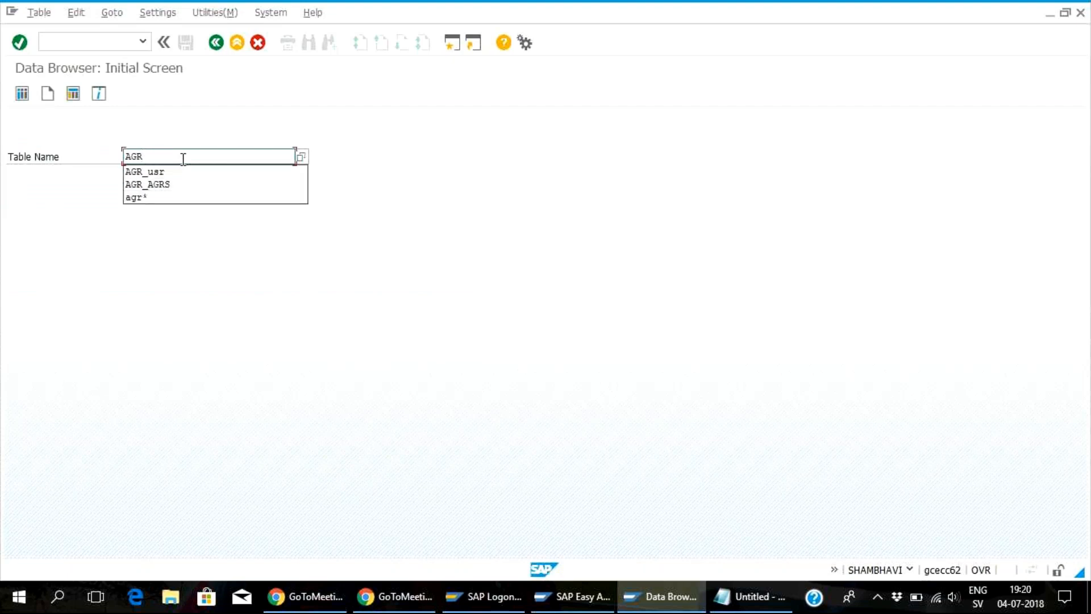
pyautogui.write('*')
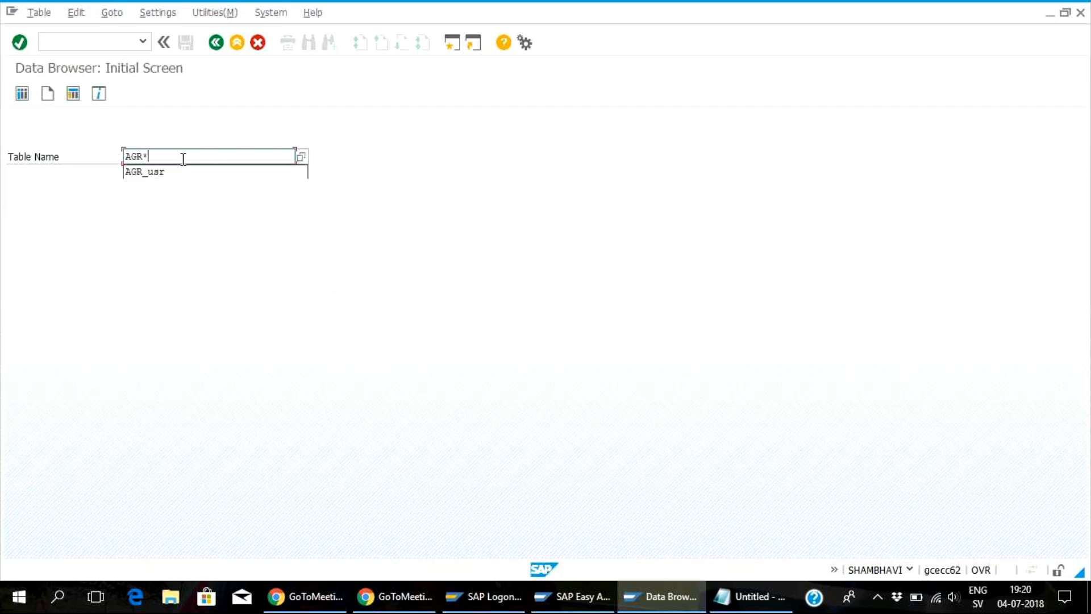
pyautogui.click(305, 159)
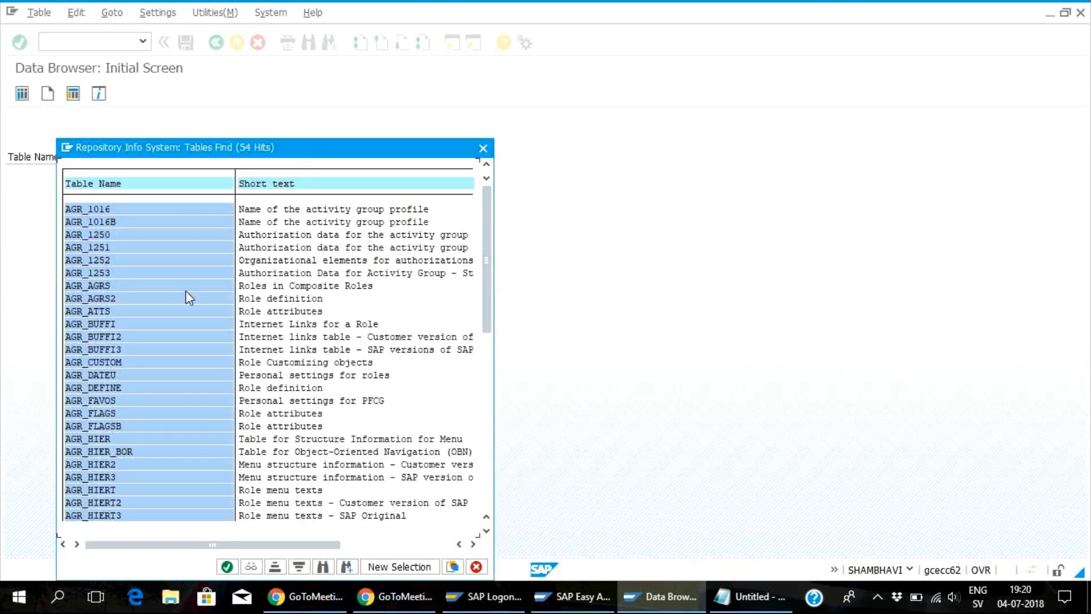
# Look through the role tables found and choose AGR_USERS, the assignment of roles to users
pyautogui.scroll(-1, 171, 329)
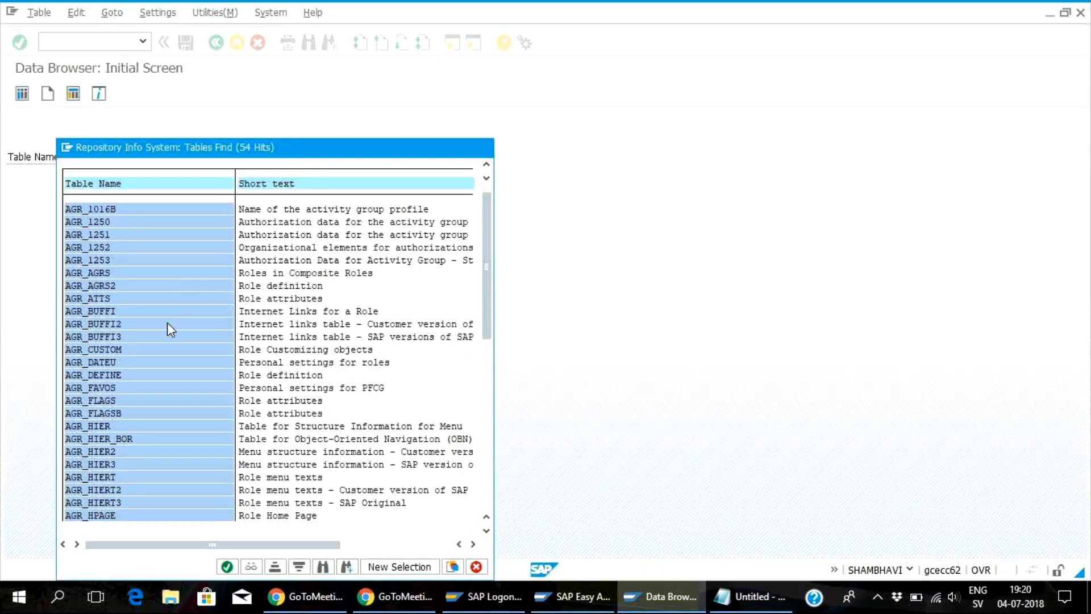
pyautogui.scroll(-1, 167, 323)
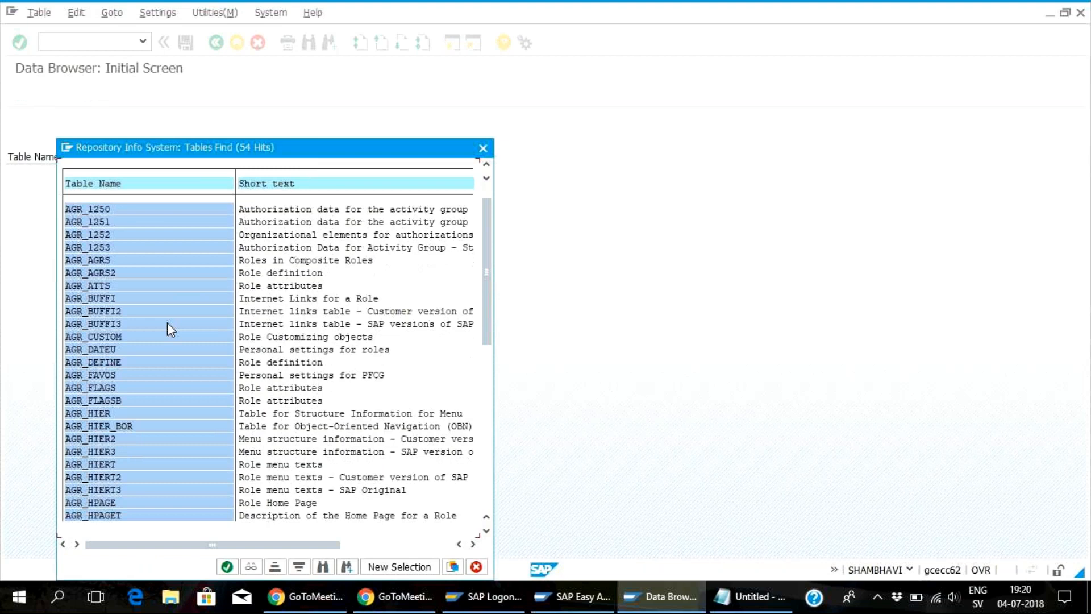
pyautogui.scroll(-5, 167, 322)
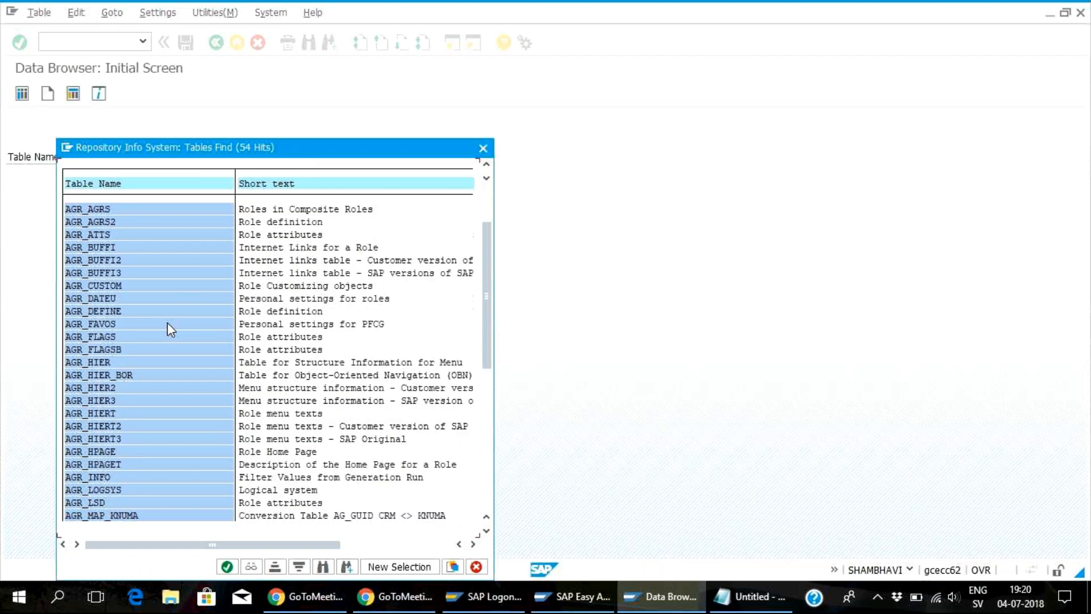
pyautogui.scroll(-3, 167, 322)
pyautogui.scroll(-3, 167, 323)
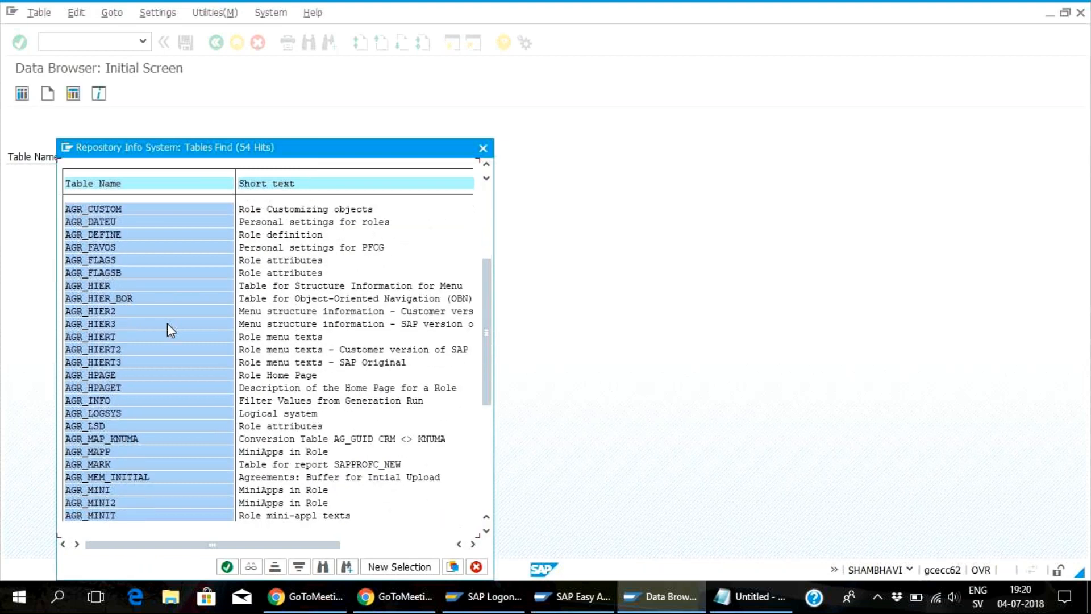
pyautogui.scroll(-2, 168, 324)
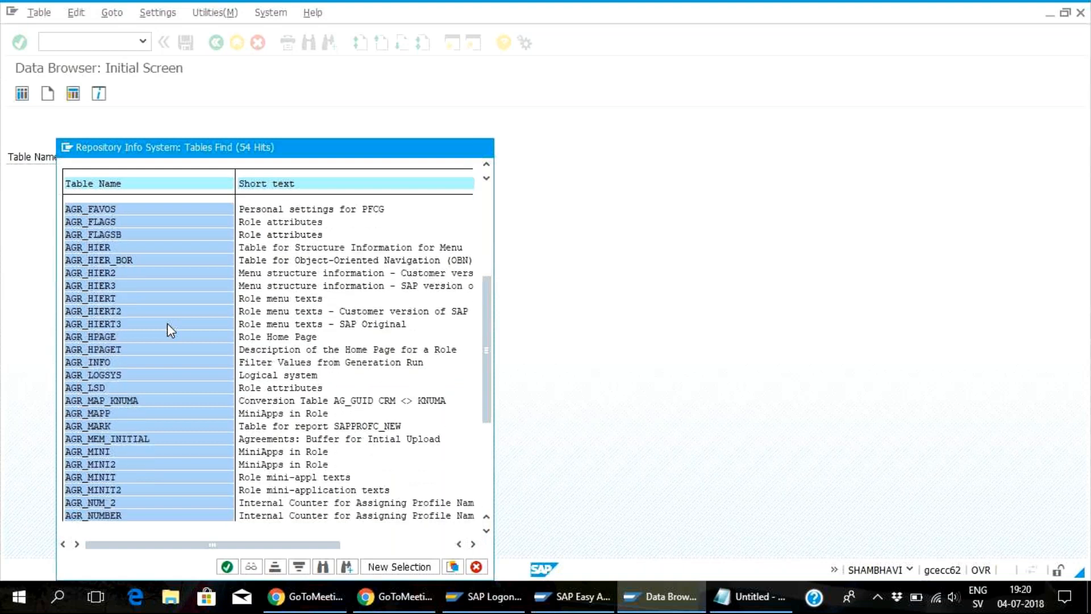
pyautogui.scroll(-2, 168, 324)
pyautogui.scroll(-1, 171, 332)
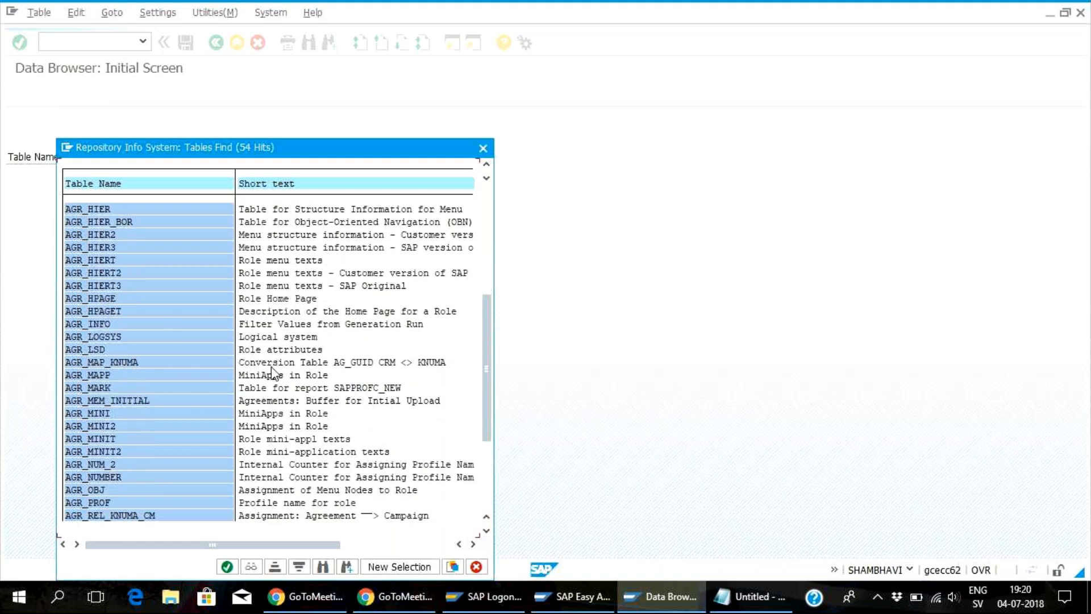
pyautogui.scroll(-1, 275, 373)
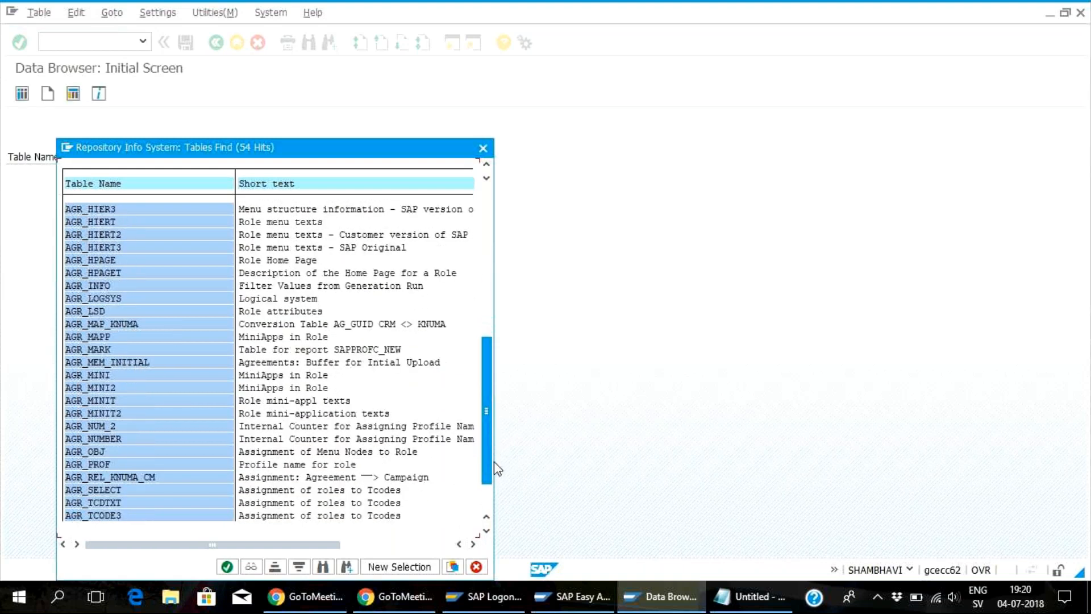
pyautogui.scroll(-3, 500, 496)
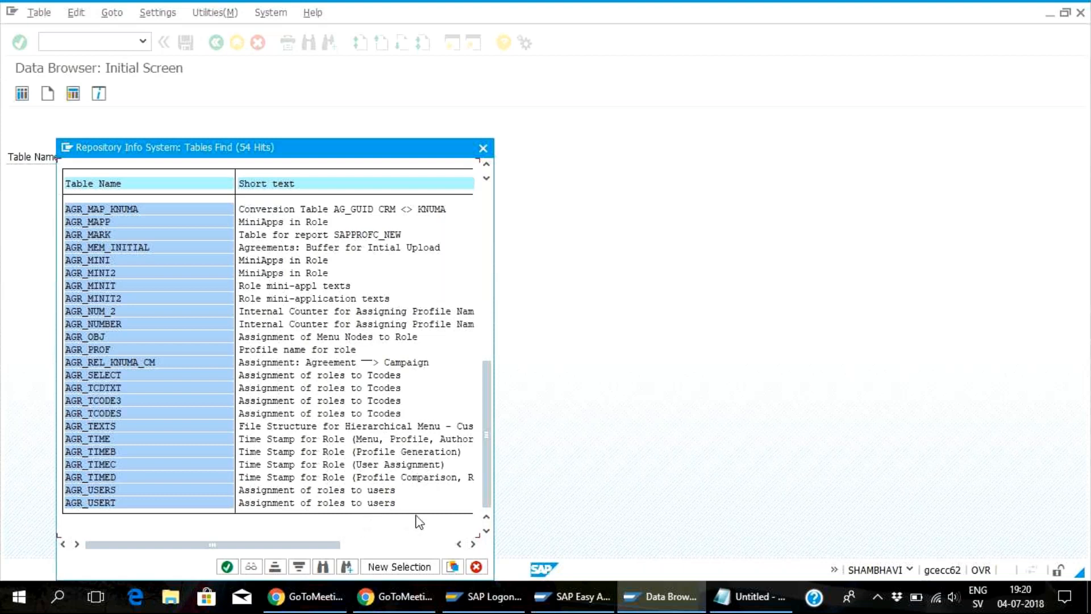
pyautogui.doubleClick(92, 488)
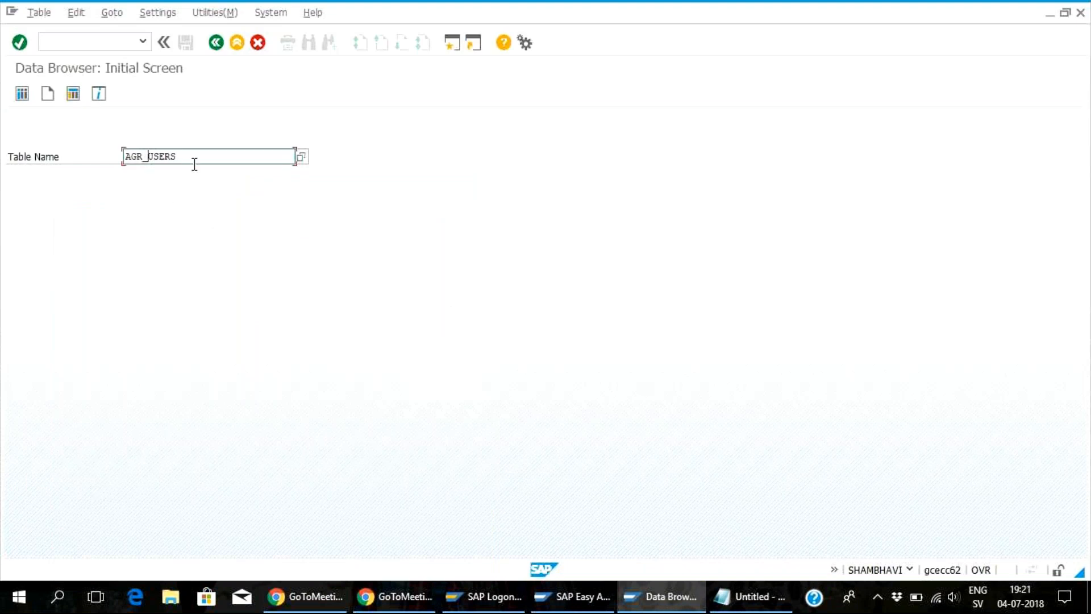
# Open the selection screen of AGR_USERS and check its number of entries
pyautogui.click(23, 95)
pyautogui.click(23, 95)
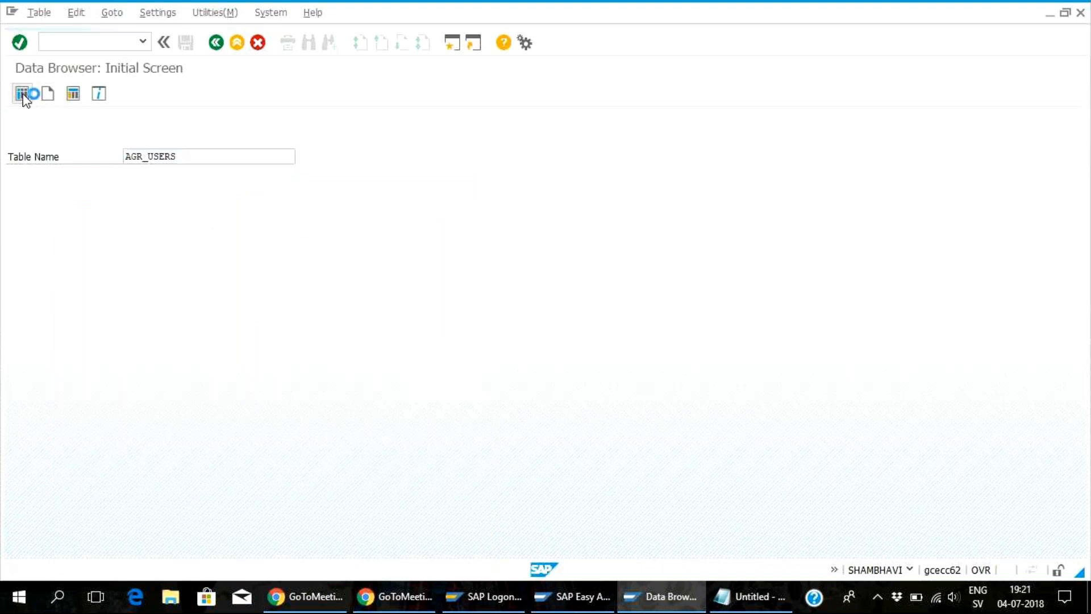
pyautogui.click(183, 95)
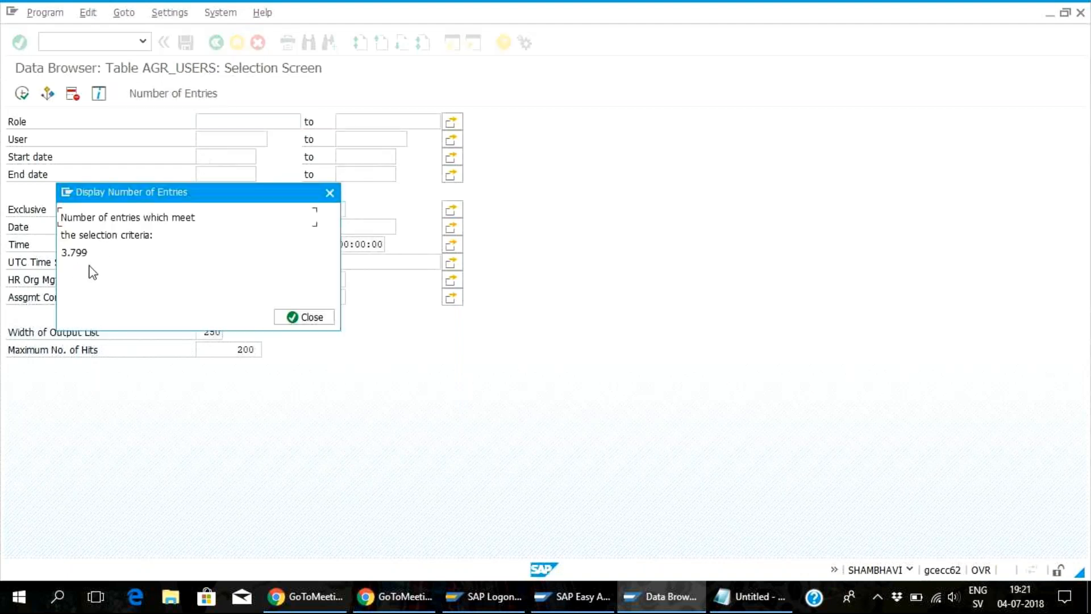
# Remove the maximum number of hits for AGR_USERS and list all of its entries
pyautogui.click(301, 318)
pyautogui.click(255, 348)
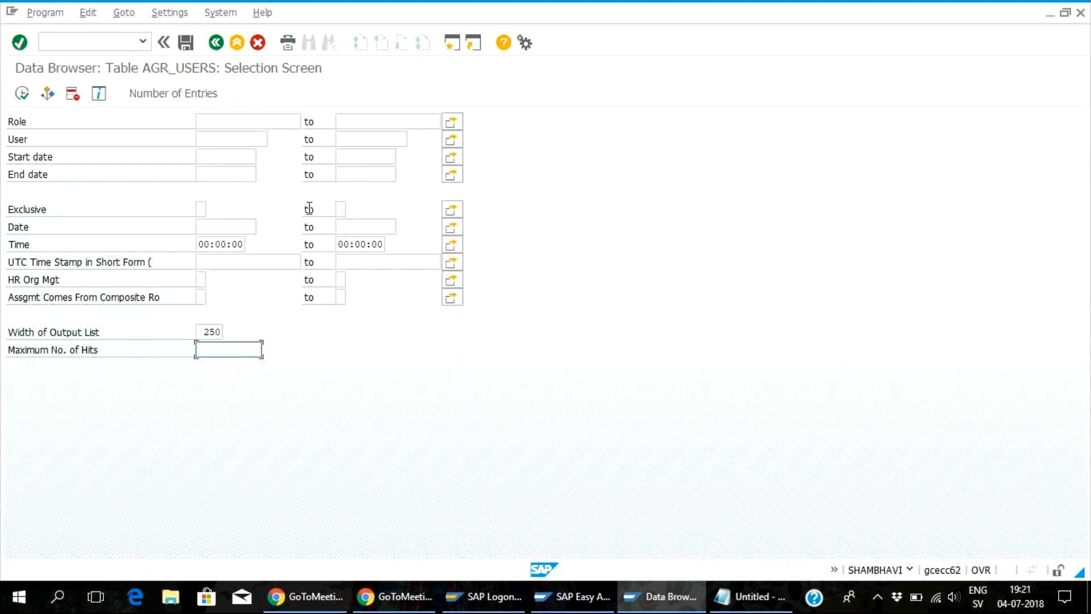
pyautogui.click(22, 94)
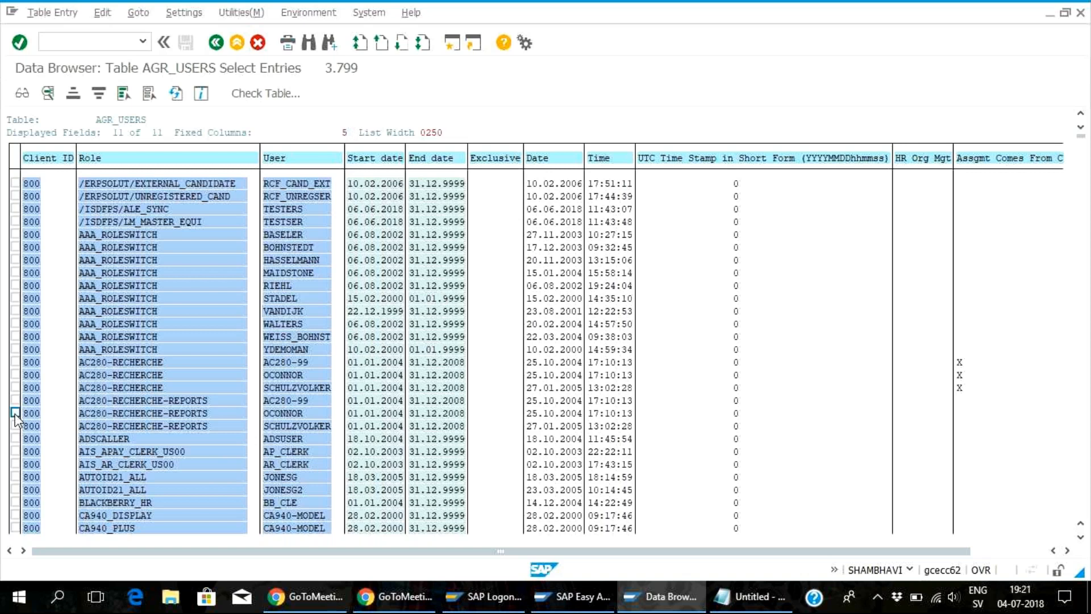
# Find z_security among the AGR_USERS entries, go to the Z_SECURITY row, and return to the Data Browser's initial screen
pyautogui.hotkey('ctrl', 'f')
pyautogui.write('z comp')
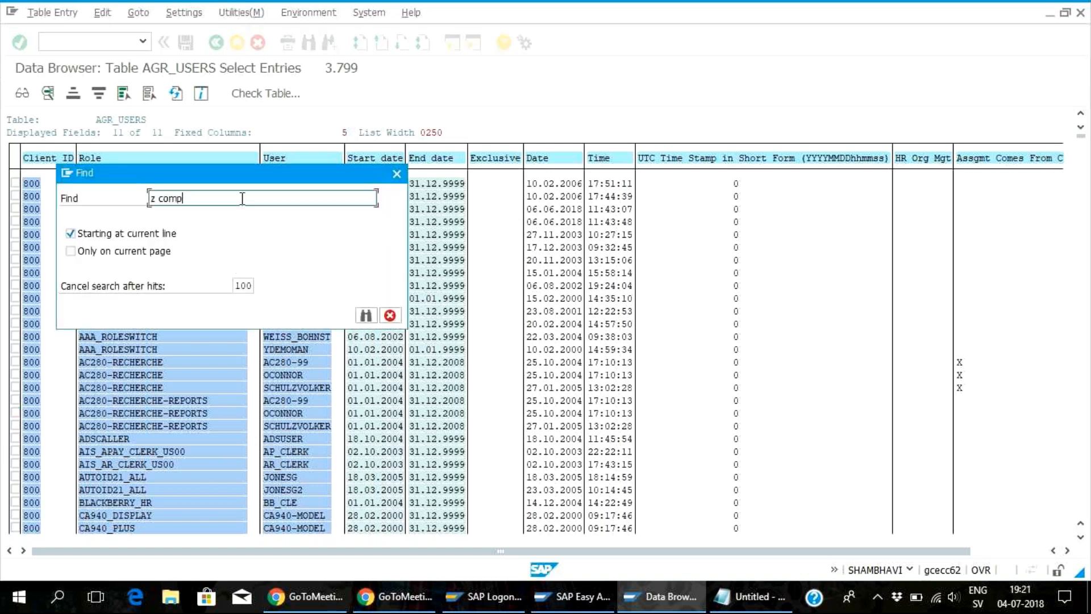
pyautogui.press('BackSpace')
pyautogui.press('BackSpace')
pyautogui.press('BackSpace')
pyautogui.press('BackSpace')
pyautogui.press('BackSpace')
pyautogui.write('a')
pyautogui.press('BackSpace')
pyautogui.write('z security')
pyautogui.click(366, 315)
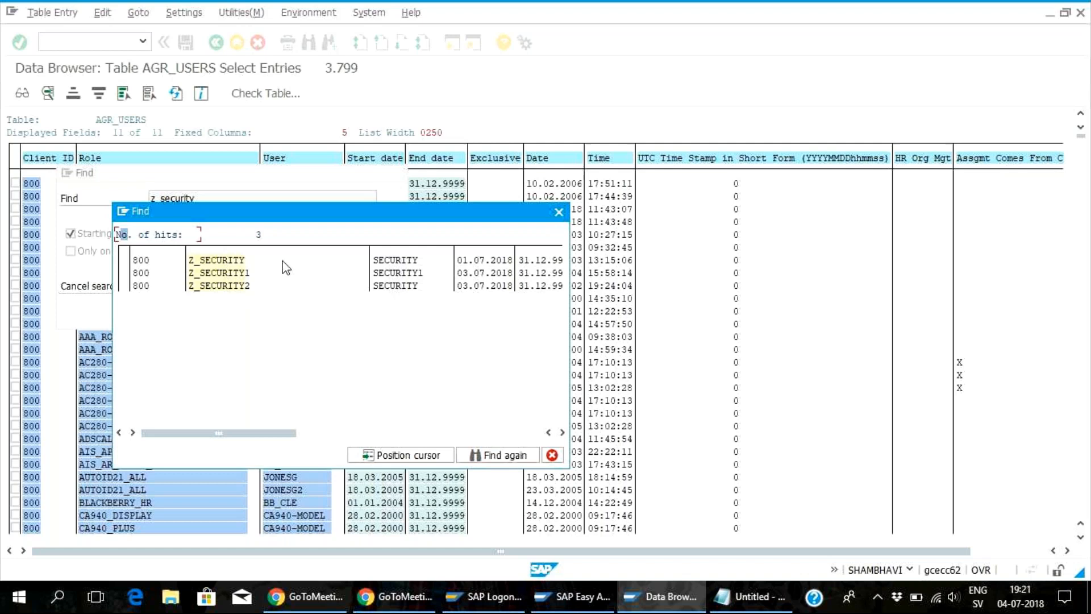
pyautogui.doubleClick(219, 260)
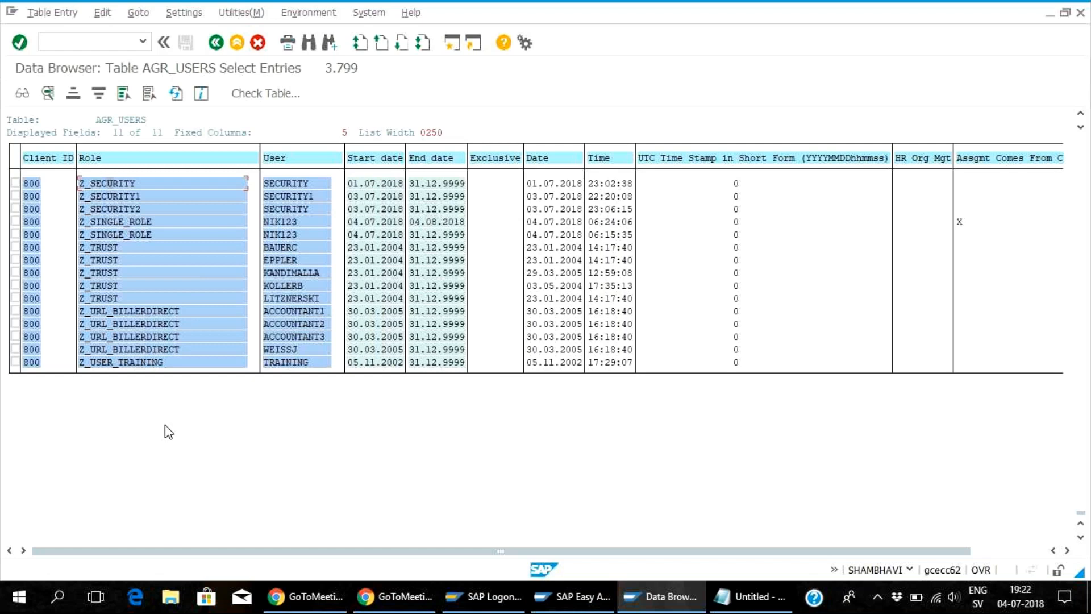
pyautogui.click(216, 46)
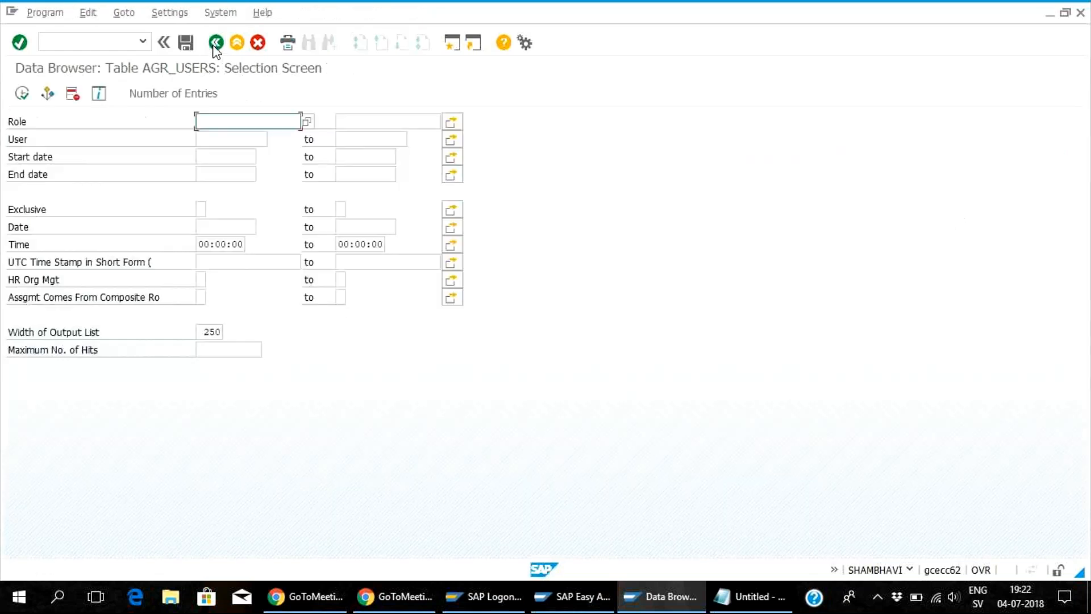
pyautogui.click(216, 47)
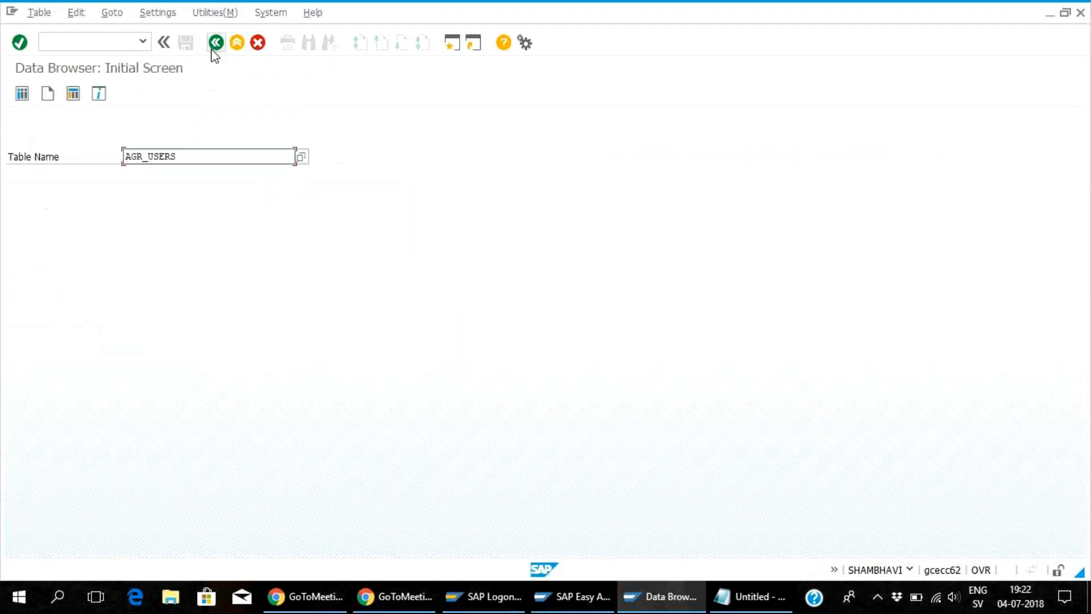
# Try to look up the table name AGR_tcode in the table name input help
pyautogui.press('BackSpace')
pyautogui.press('BackSpace')
pyautogui.press('BackSpace')
pyautogui.press('BackSpace')
pyautogui.press('BackSpace')
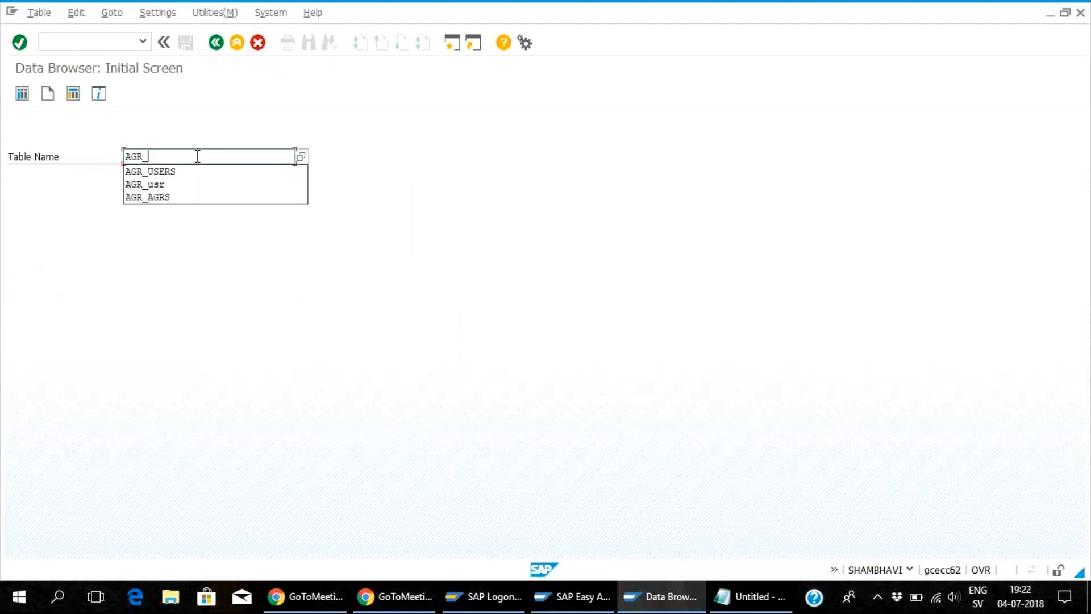
pyautogui.write('tcode')
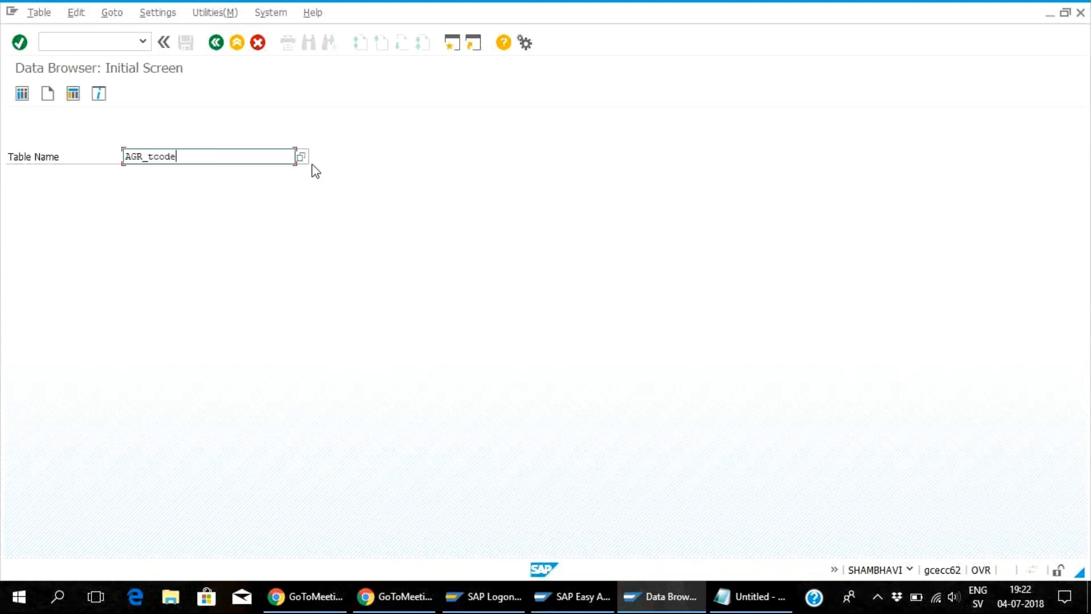
pyautogui.press('F4')
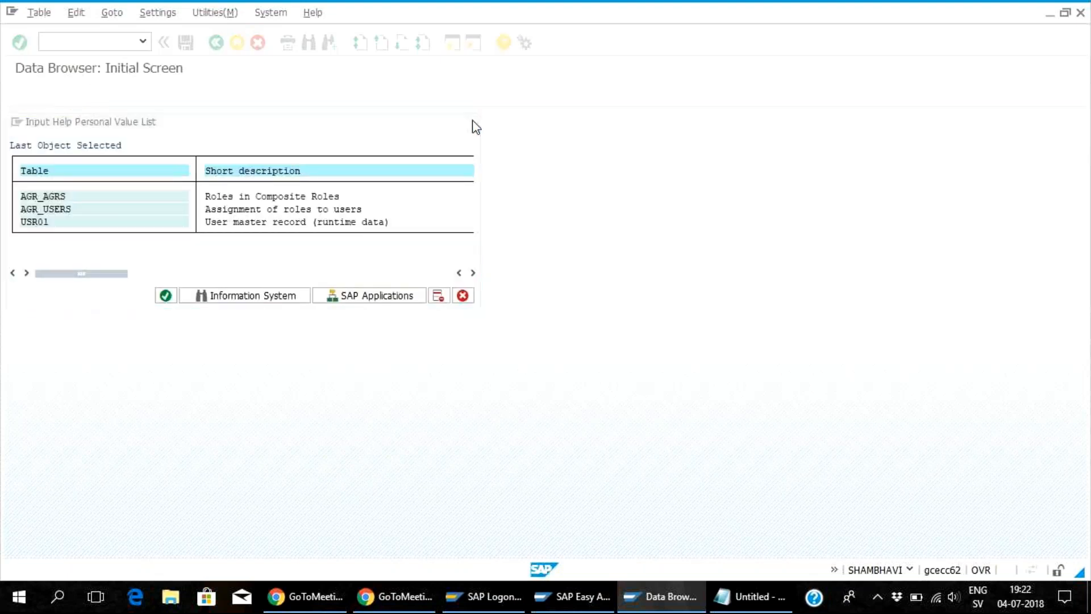
pyautogui.press('Escape')
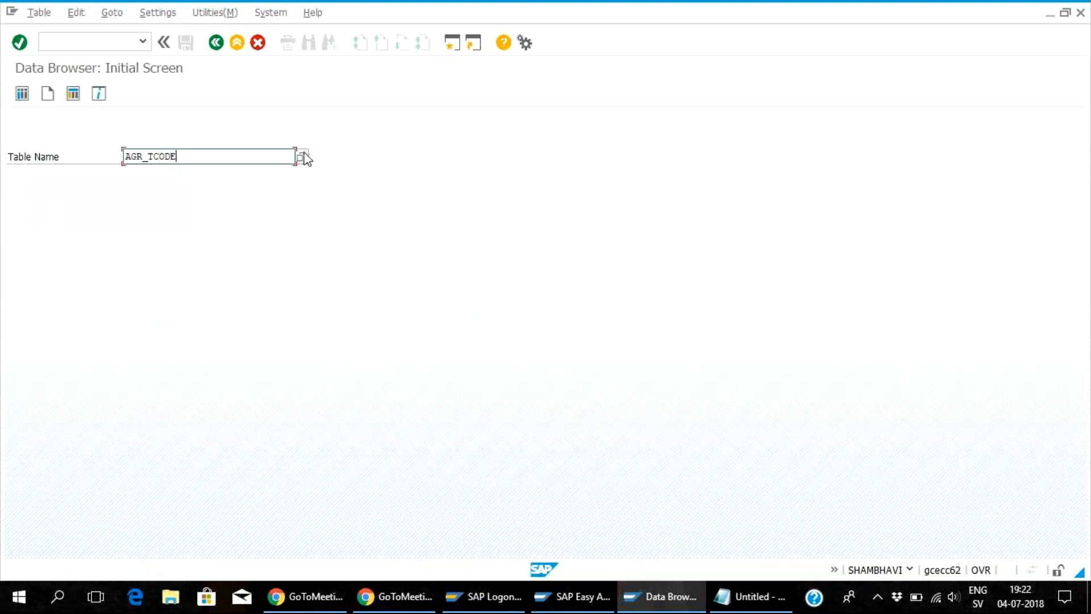
# Change the table name to AGR* and search for all matching tables
pyautogui.press('BackSpace')
pyautogui.press('BackSpace')
pyautogui.press('BackSpace')
pyautogui.press('BackSpace')
pyautogui.press('BackSpace')
pyautogui.press('BackSpace')
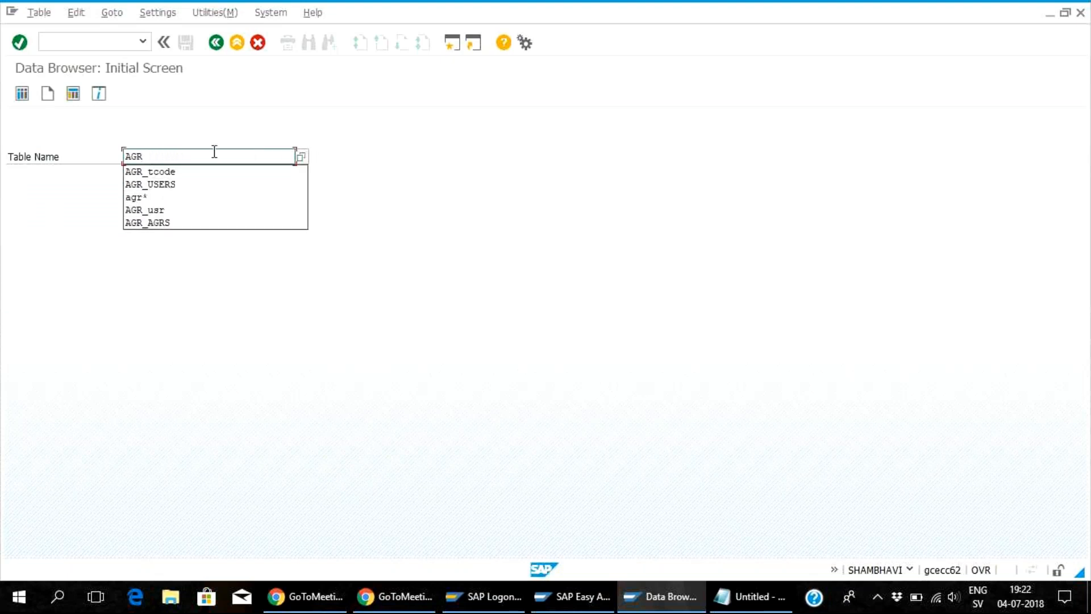
pyautogui.write('*')
pyautogui.click(301, 157)
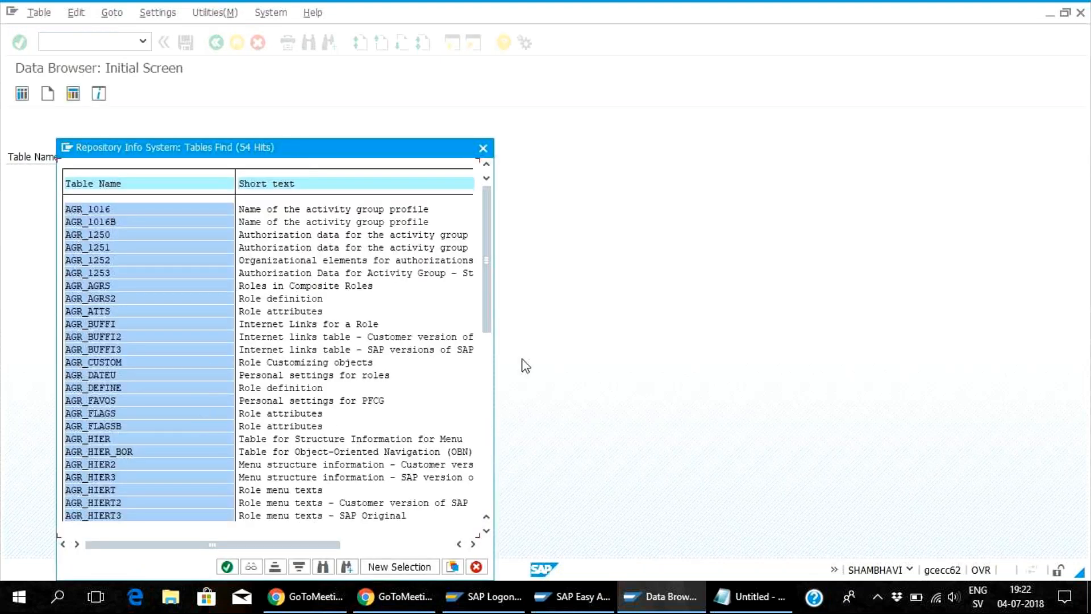
# Choose AGR_TCODES, the assignment of roles to Tcodes, from the tables found
pyautogui.moveTo(485, 305); pyautogui.dragTo(485, 484)
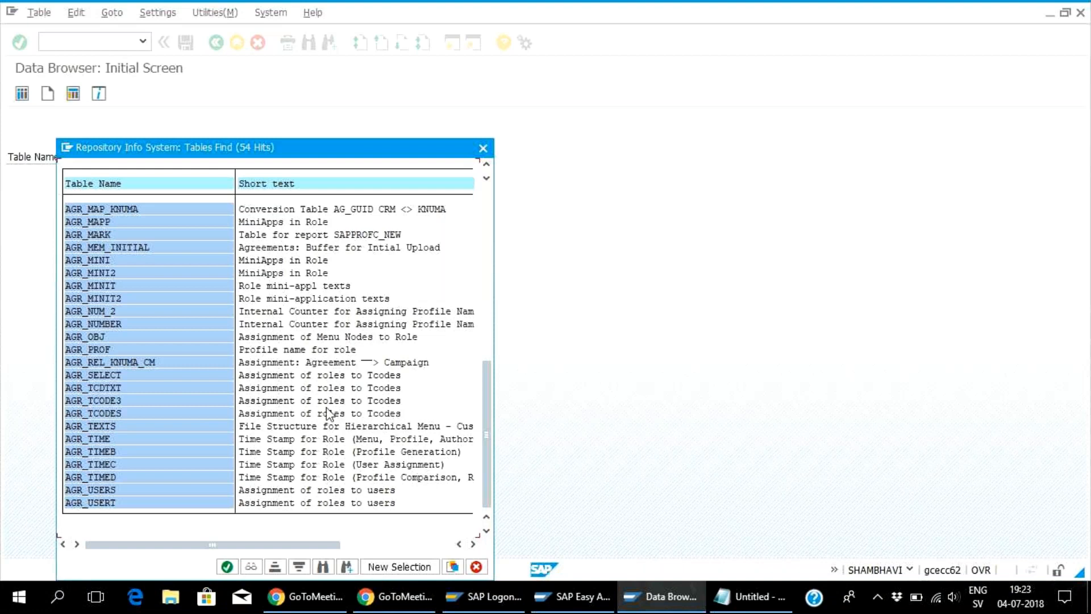
pyautogui.click(108, 415)
pyautogui.doubleClick(108, 412)
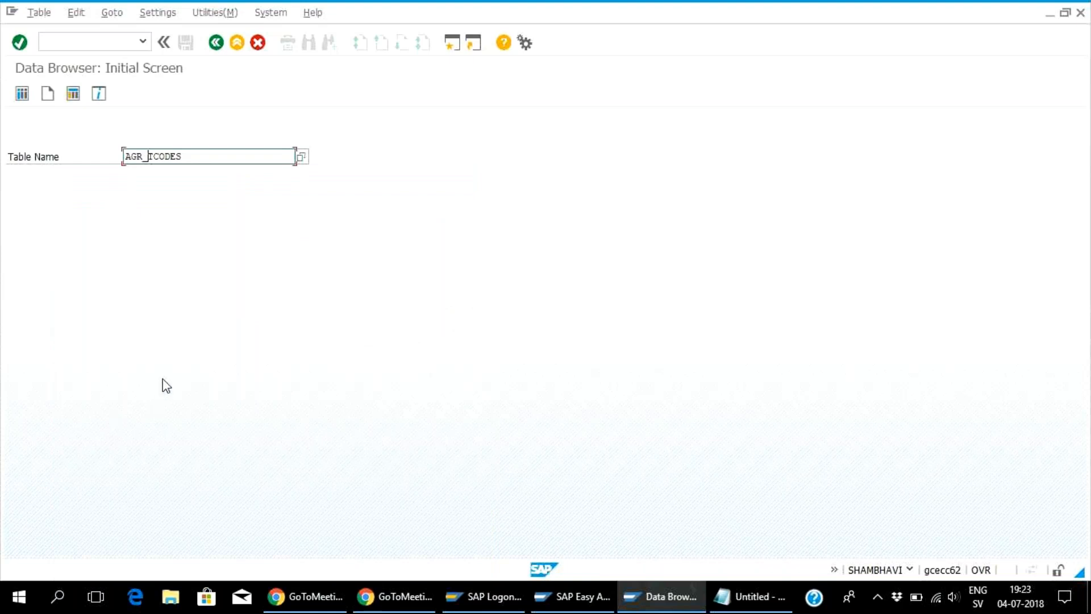
# Open the selection screen of AGR_TCODES and check its number of entries
pyautogui.click(21, 95)
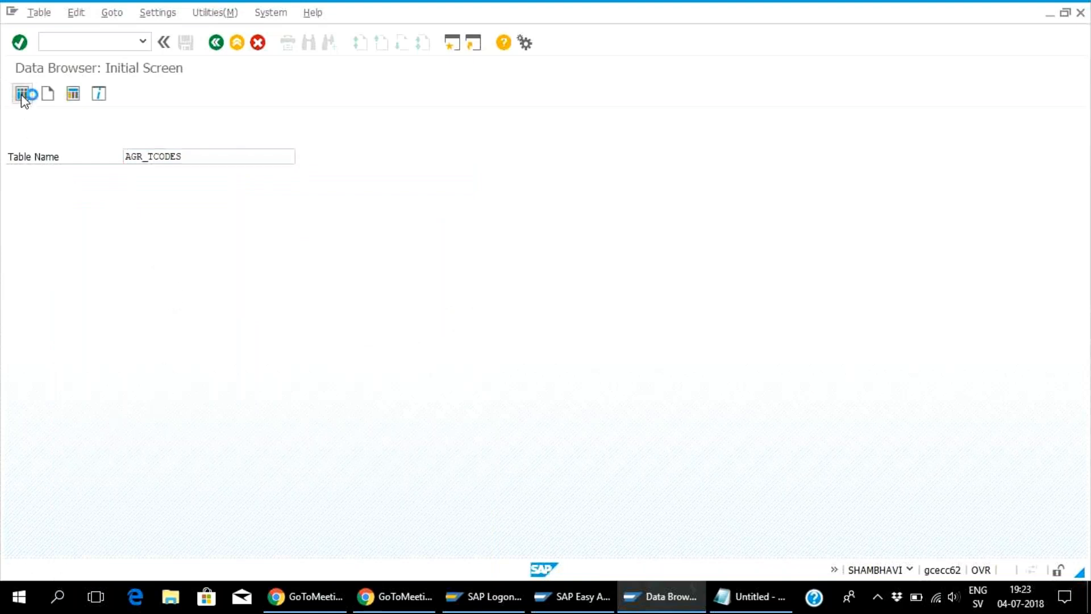
pyautogui.click(140, 96)
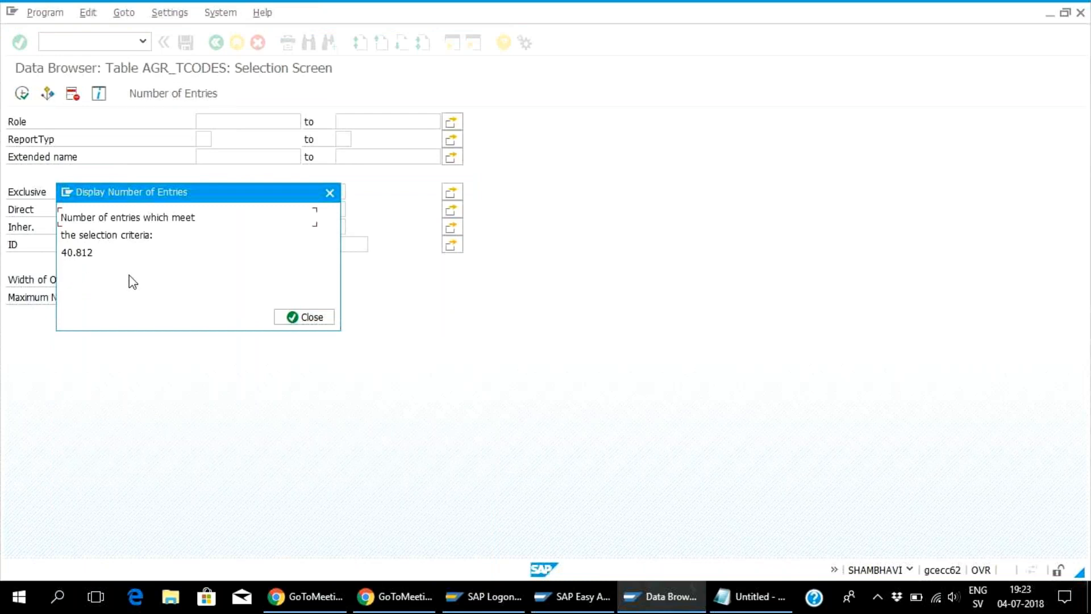
pyautogui.click(294, 320)
# Clear the maximum number of hits for AGR_TCODES and display its full contents
pyautogui.click(254, 297)
pyautogui.press('BackSpace')
pyautogui.press('BackSpace')
pyautogui.press('BackSpace')
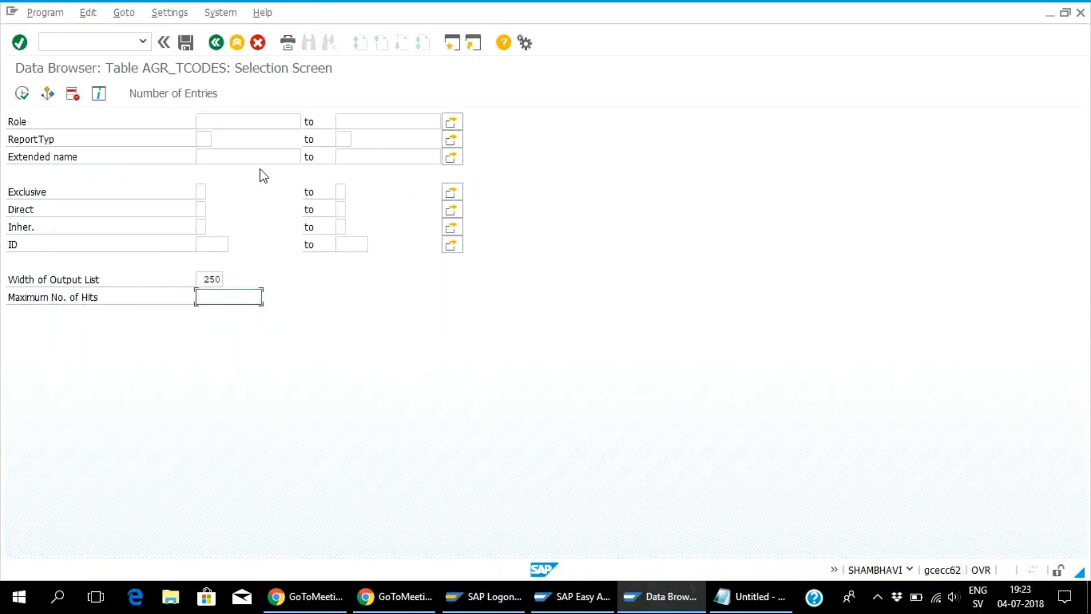
pyautogui.click(22, 94)
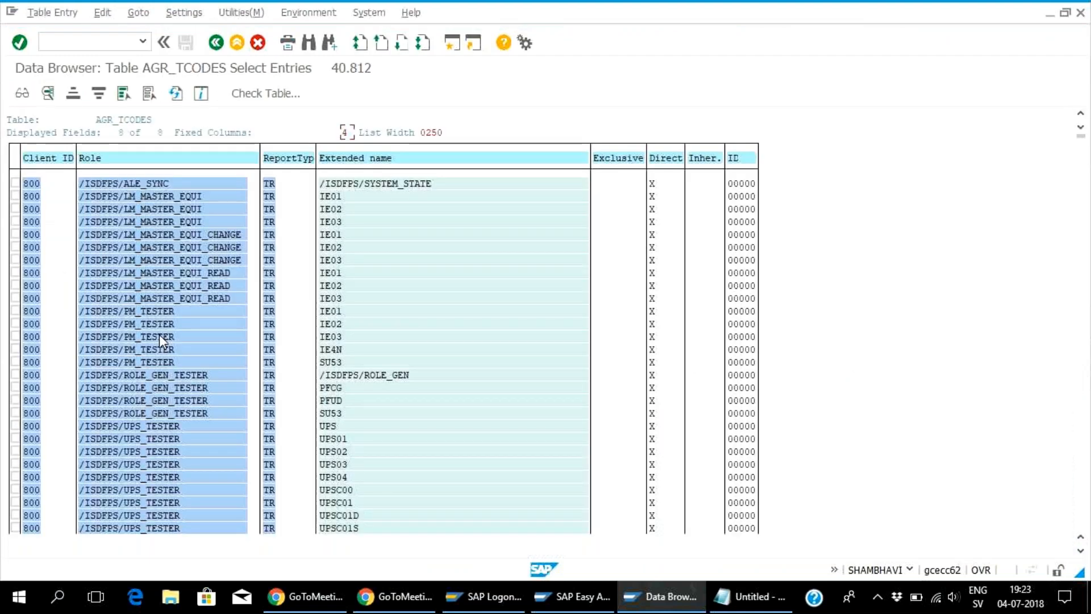
# Find z_security among the AGR_TCODES entries and go to the first Z_SECURITY row, for SU01
pyautogui.hotkey('ctrl', 'f')
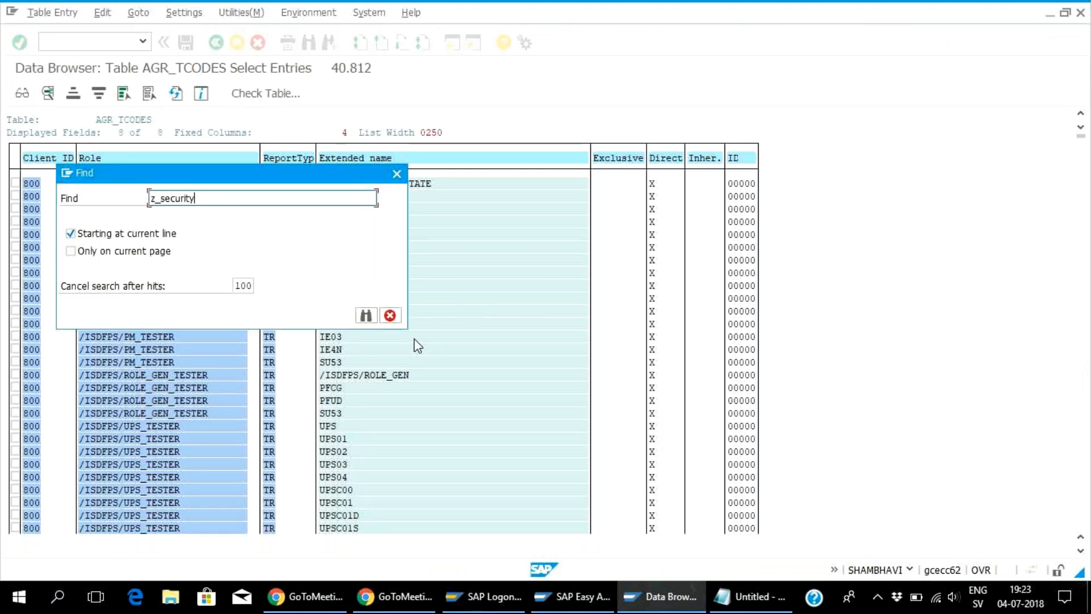
pyautogui.click(370, 318)
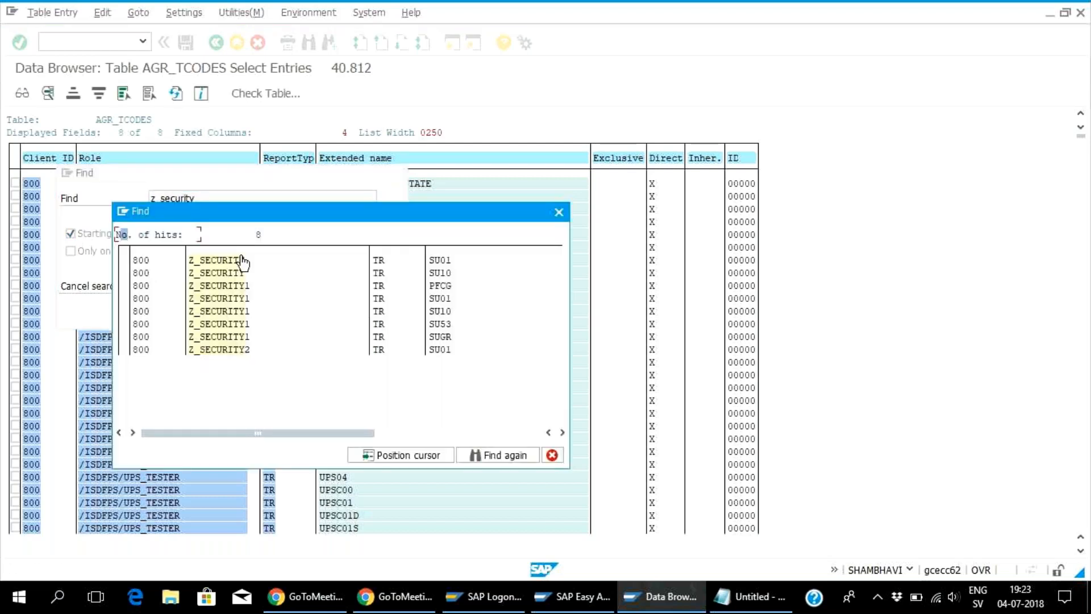
pyautogui.click(218, 262)
pyautogui.doubleClick(218, 262)
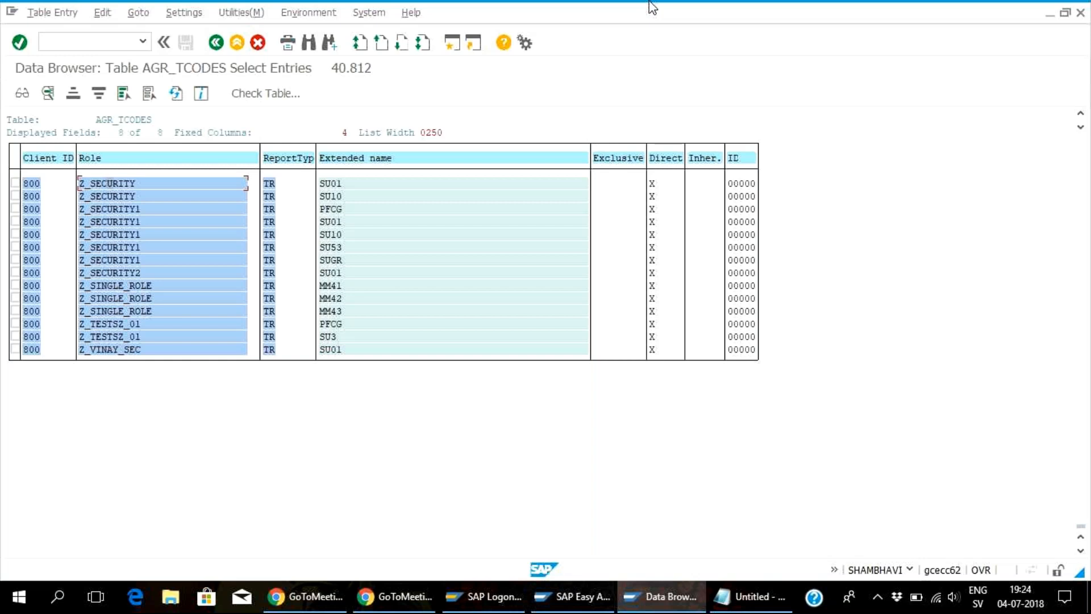
# Switch to Notepad to review the notes on table types and SE16, and minimize it again
pyautogui.click(753, 599)
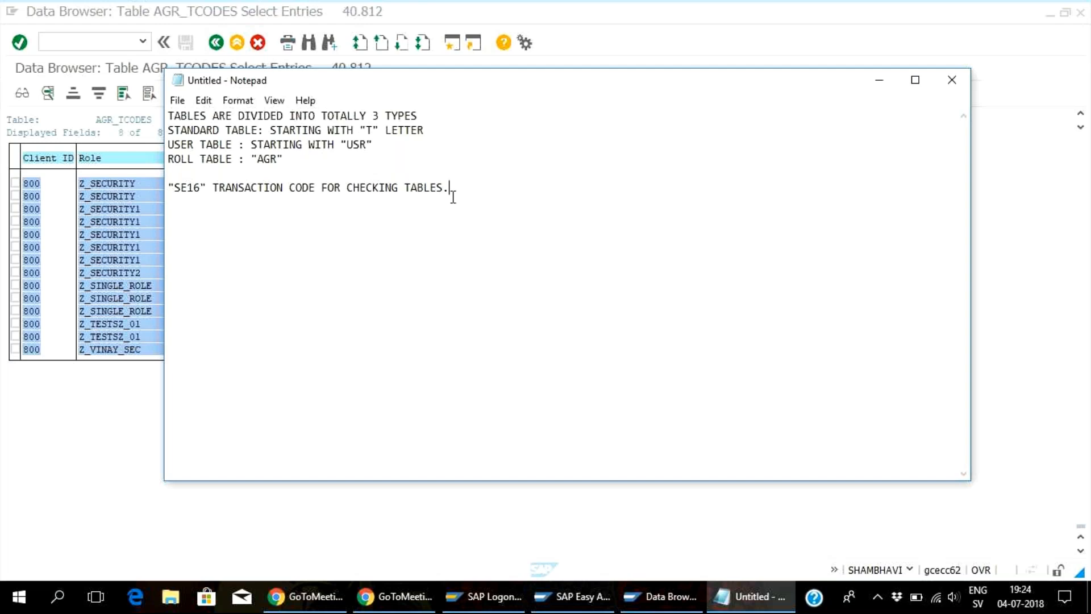
pyautogui.click(881, 84)
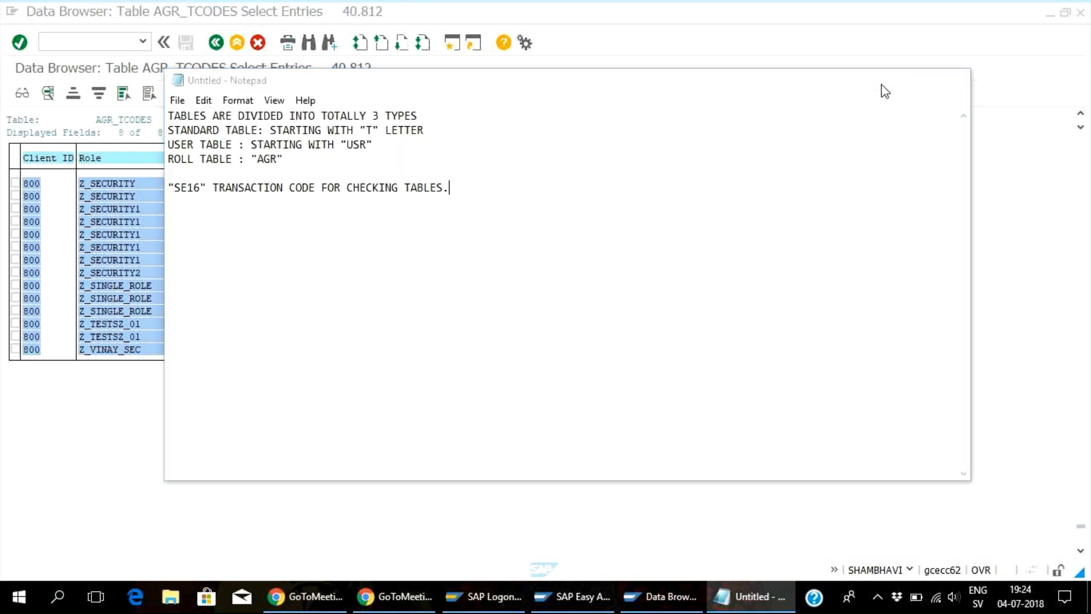